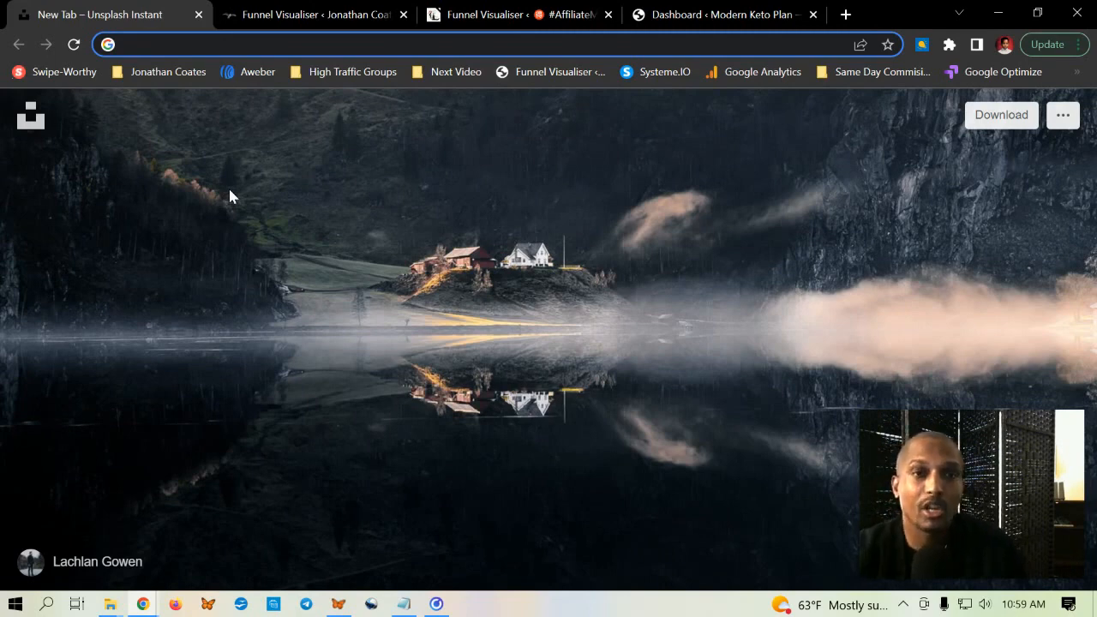
# Open the OptimizePress Integrations page on the personal WordPress site and review its existing AWeber and OptimizeMentor connections.
pyautogui.click(318, 11)
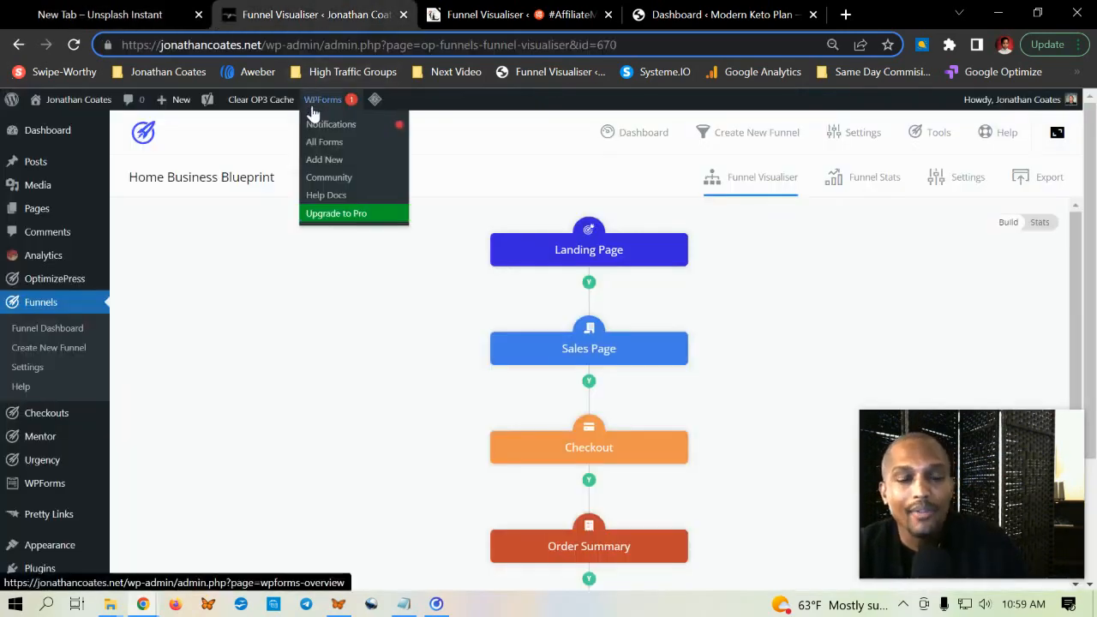
pyautogui.click(56, 145)
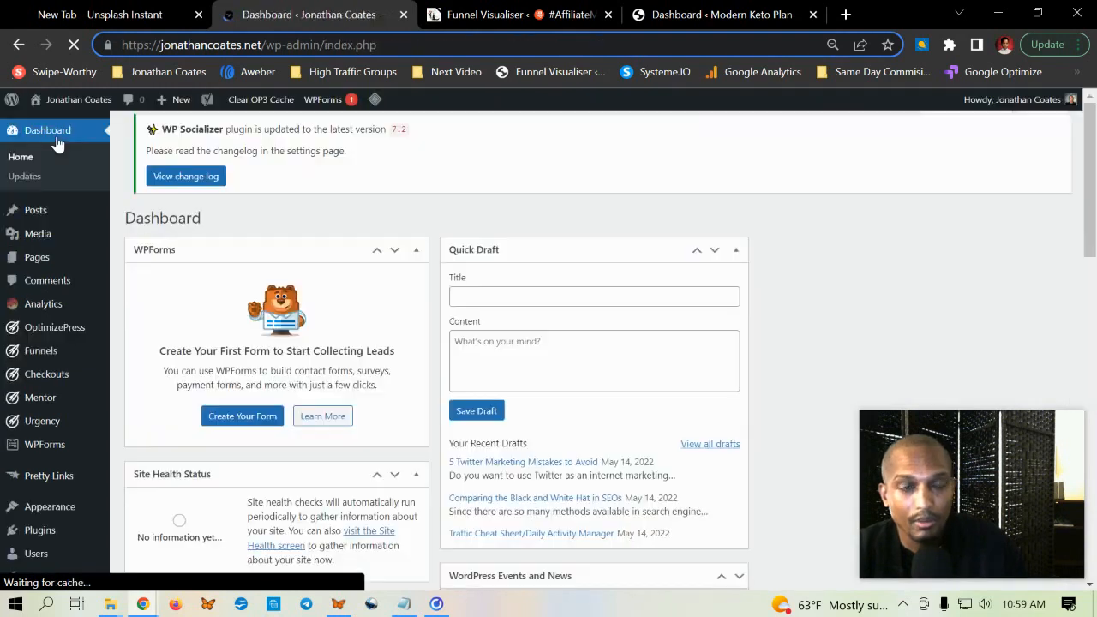
pyautogui.moveTo(44, 336)
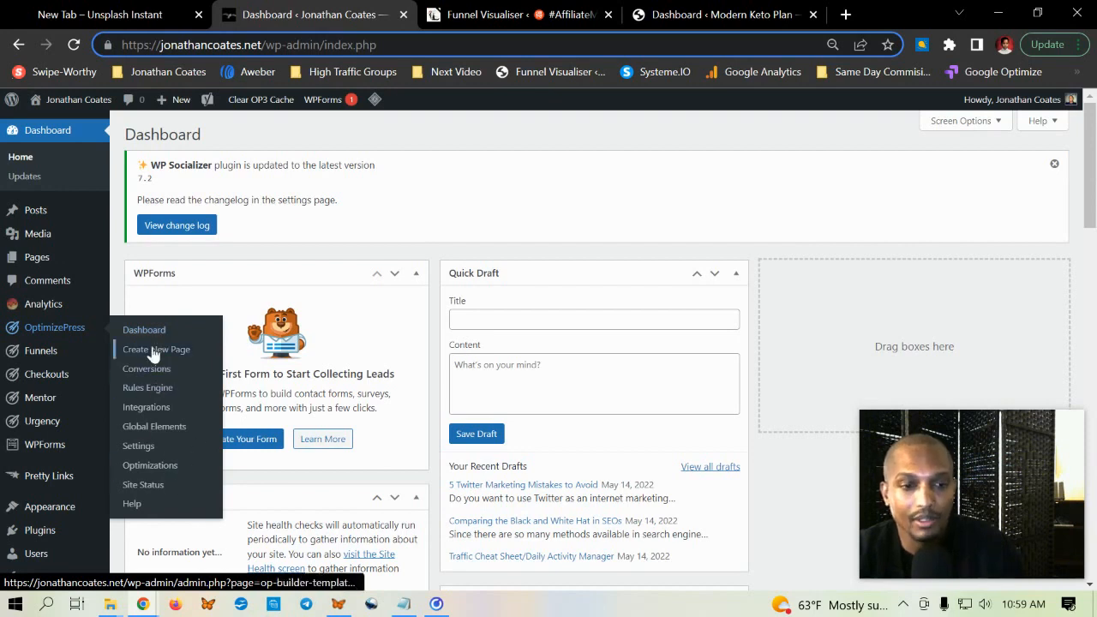
pyautogui.click(158, 411)
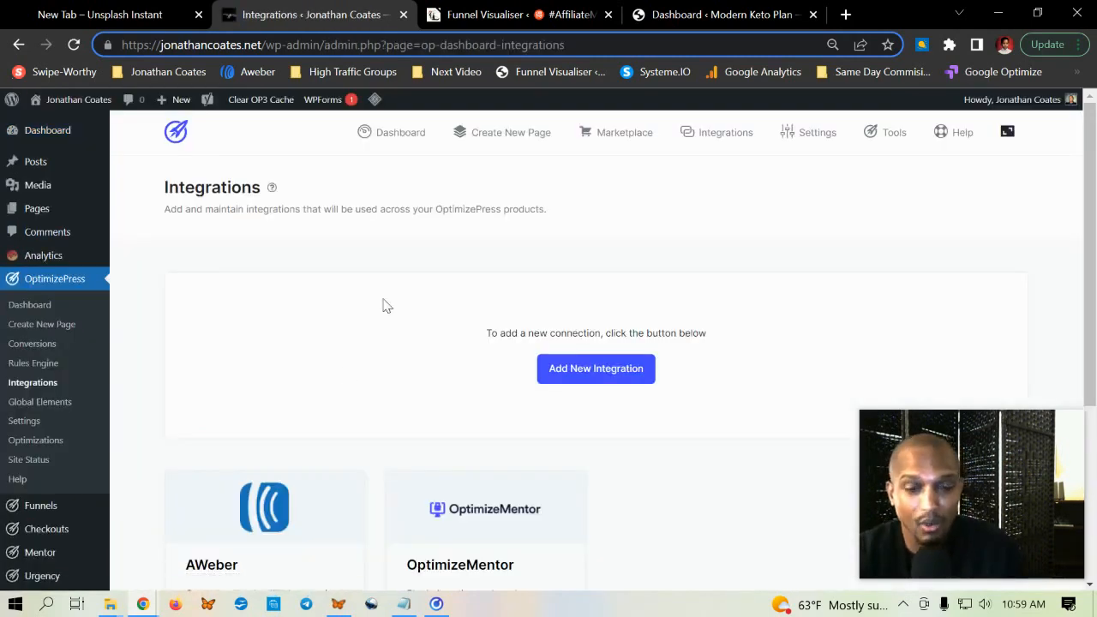
pyautogui.scroll(-2, 493, 328)
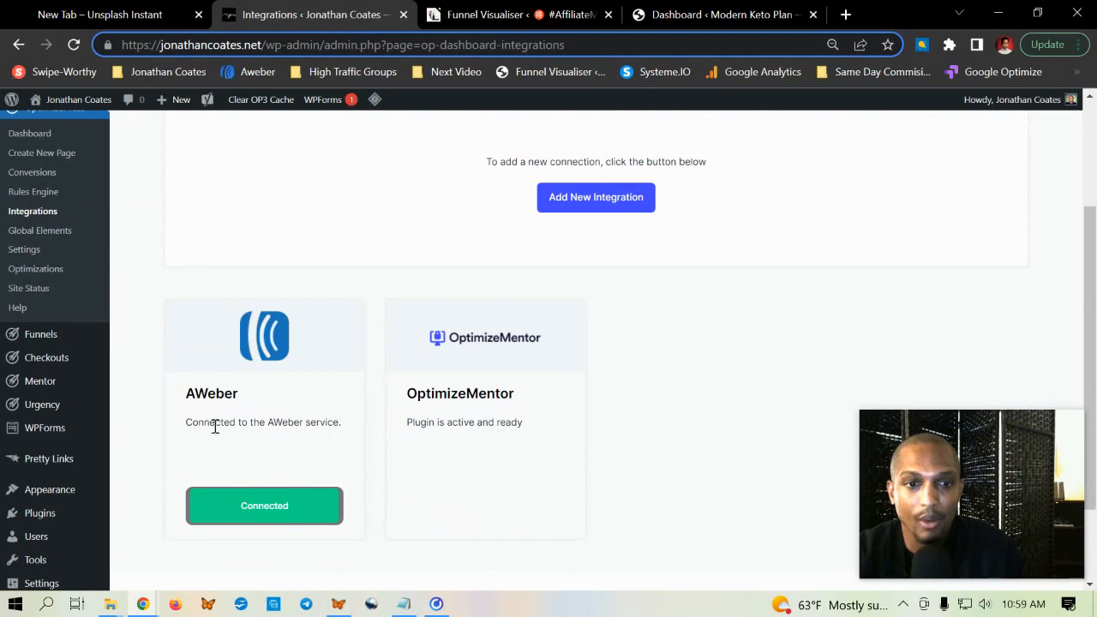
pyautogui.scroll(2, 489, 436)
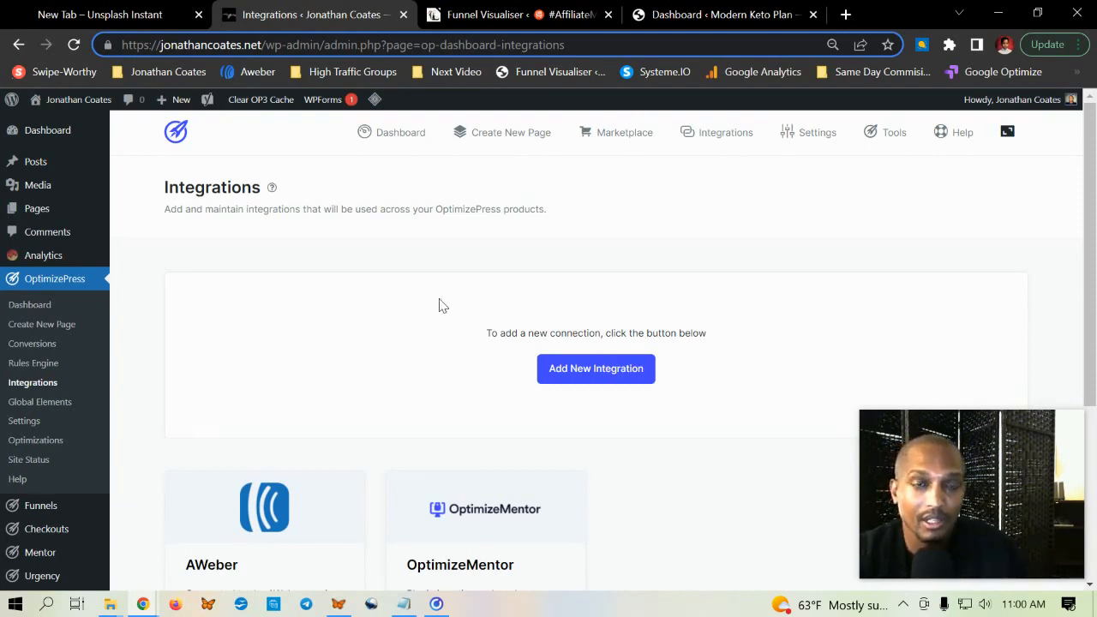
# On the Affiliate Marketing Samurai site, exit the page builder and start adding a new integration in OptimizePress.
pyautogui.click(518, 15)
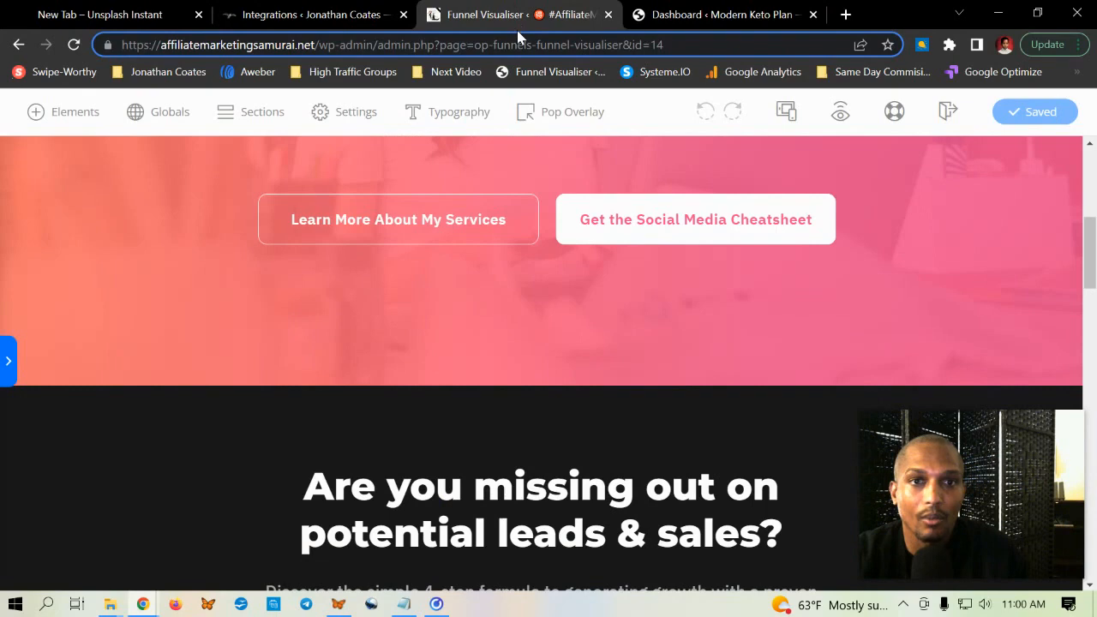
pyautogui.click(950, 113)
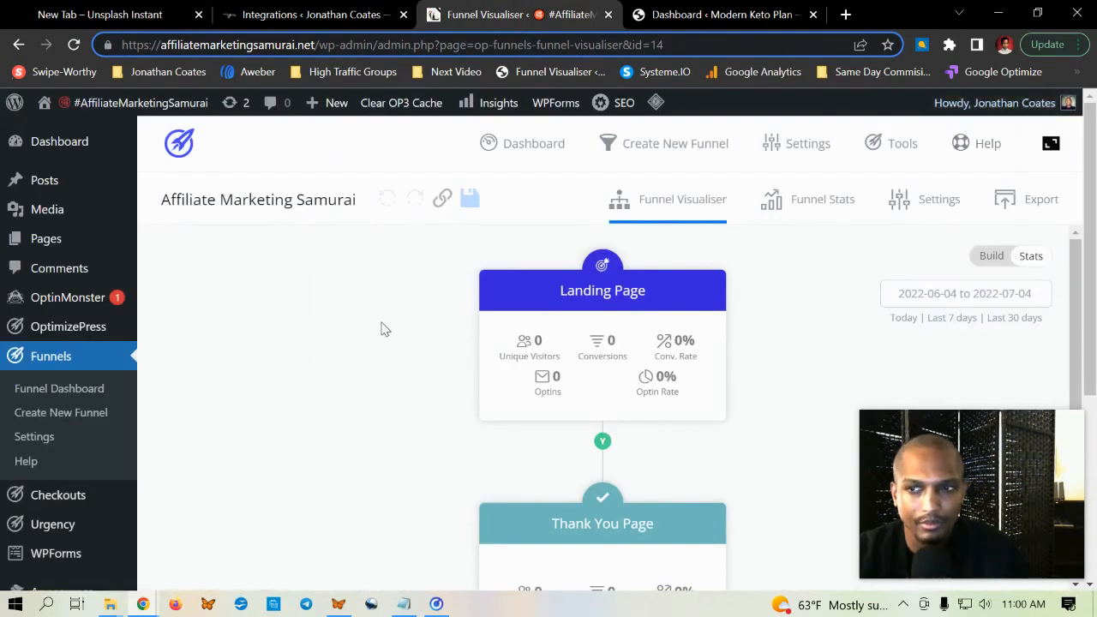
pyautogui.scroll(-1, 43, 379)
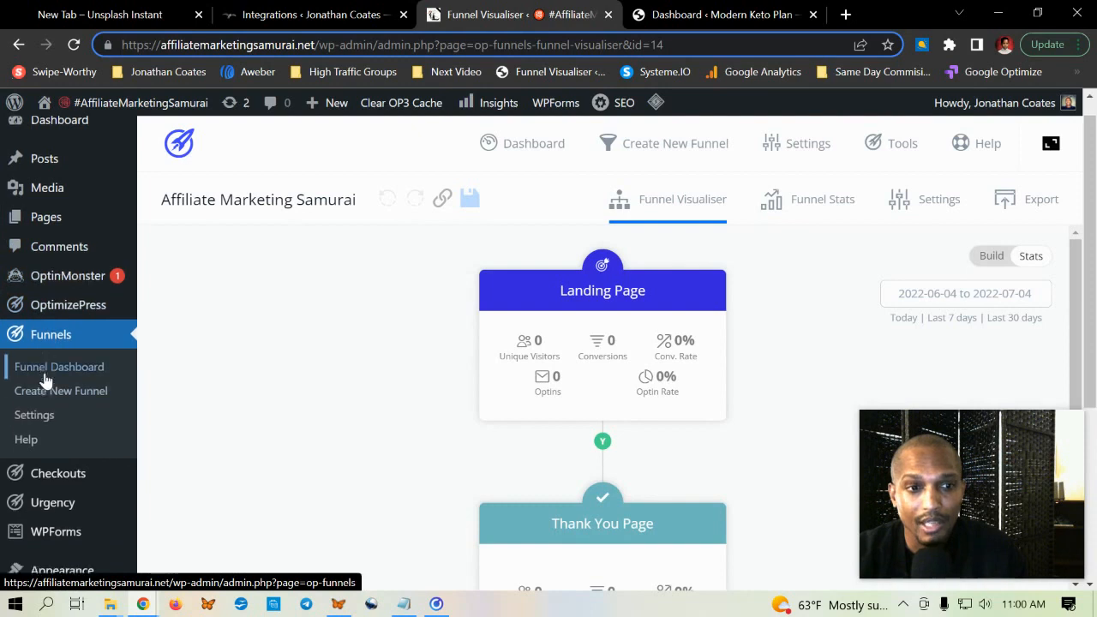
pyautogui.moveTo(68, 251)
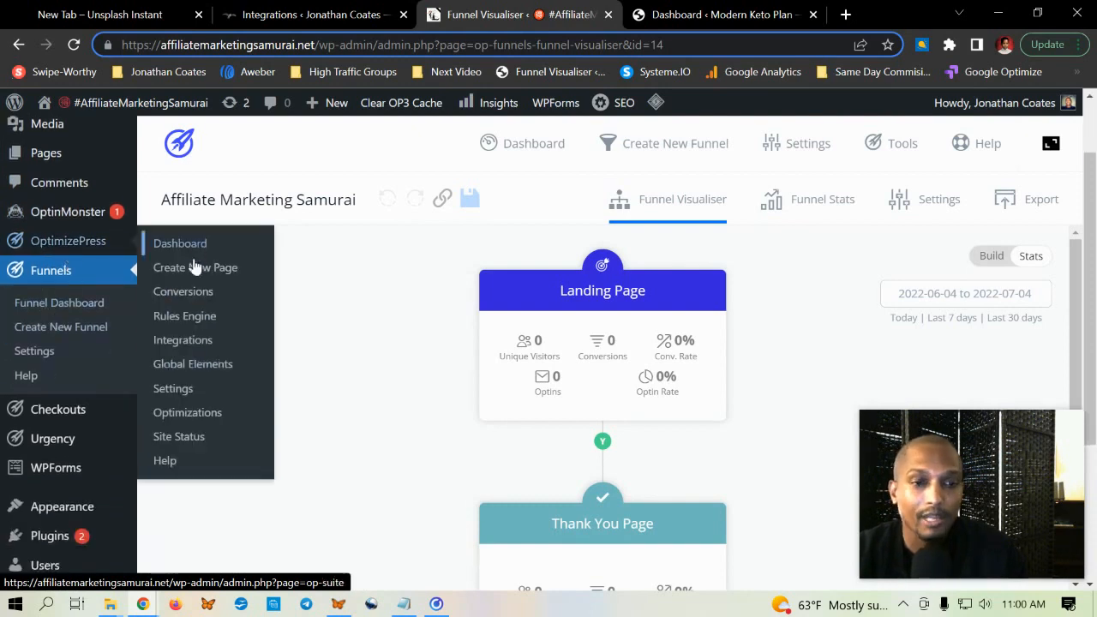
pyautogui.click(182, 342)
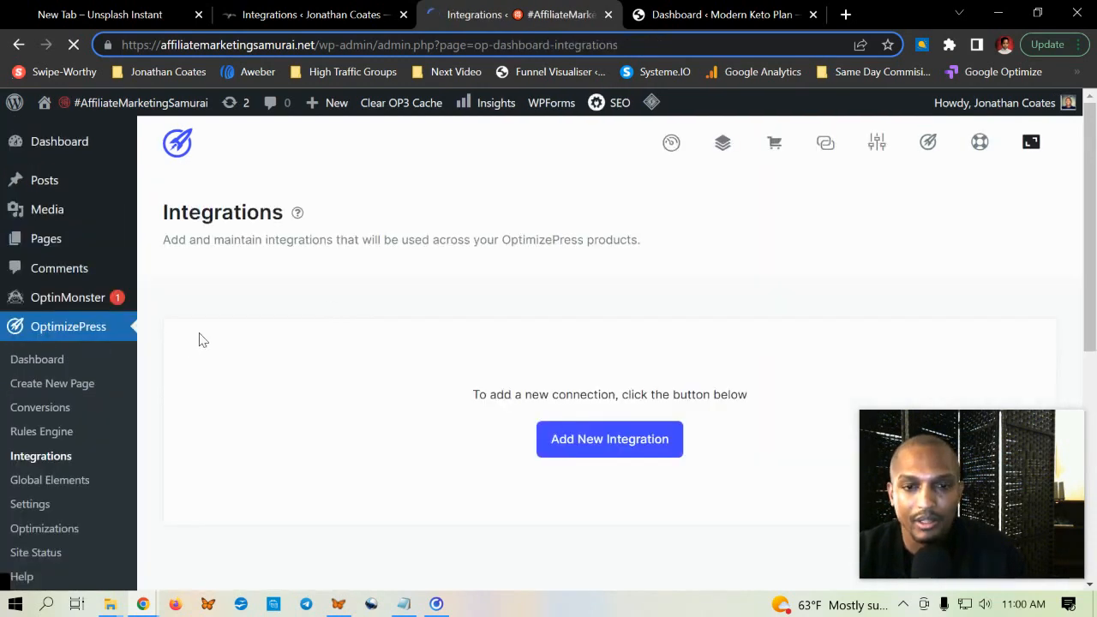
pyautogui.scroll(-3, 416, 289)
pyautogui.scroll(2, 576, 347)
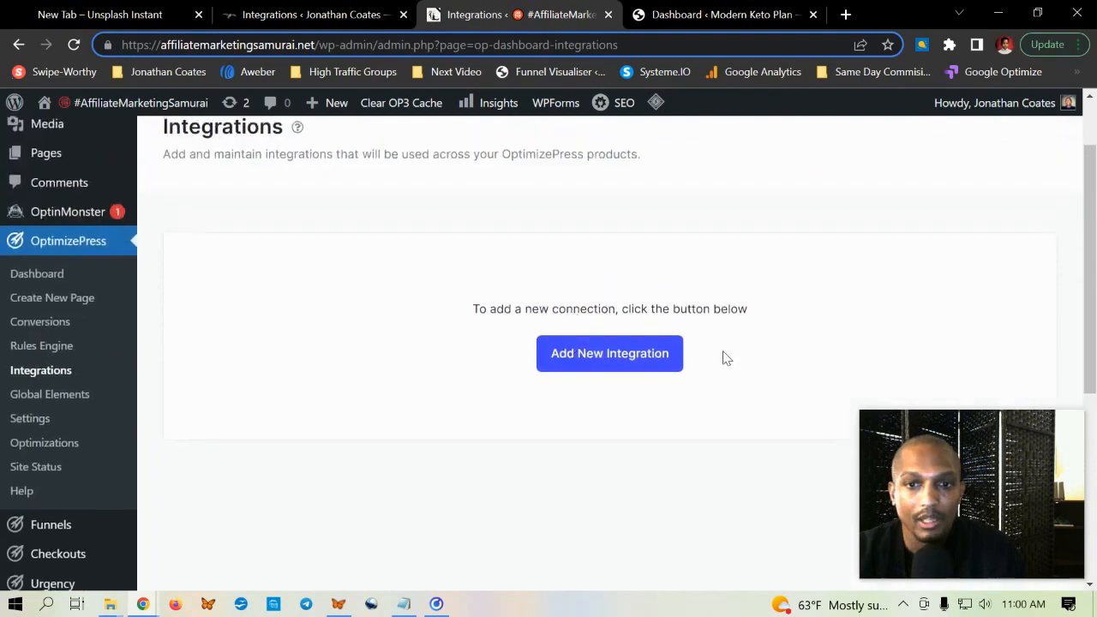
pyautogui.click(569, 354)
# Browse the services available for integration, from ActiveCampaign and AWeber through GetResponse, HubSpot and Keap.
pyautogui.scroll(-5, 513, 358)
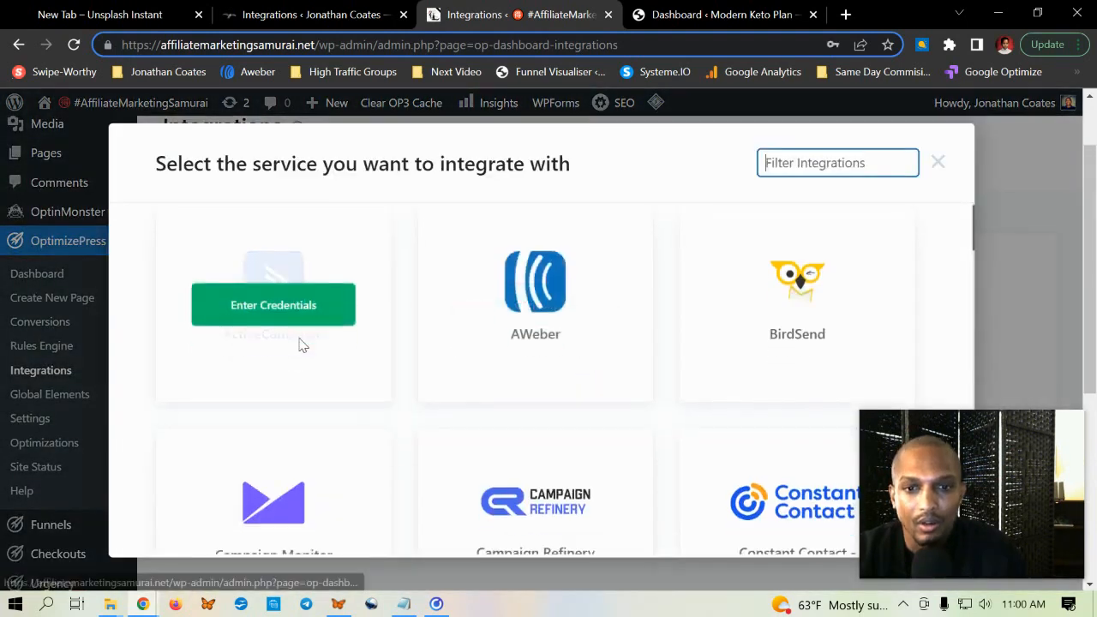
pyautogui.scroll(-2, 545, 326)
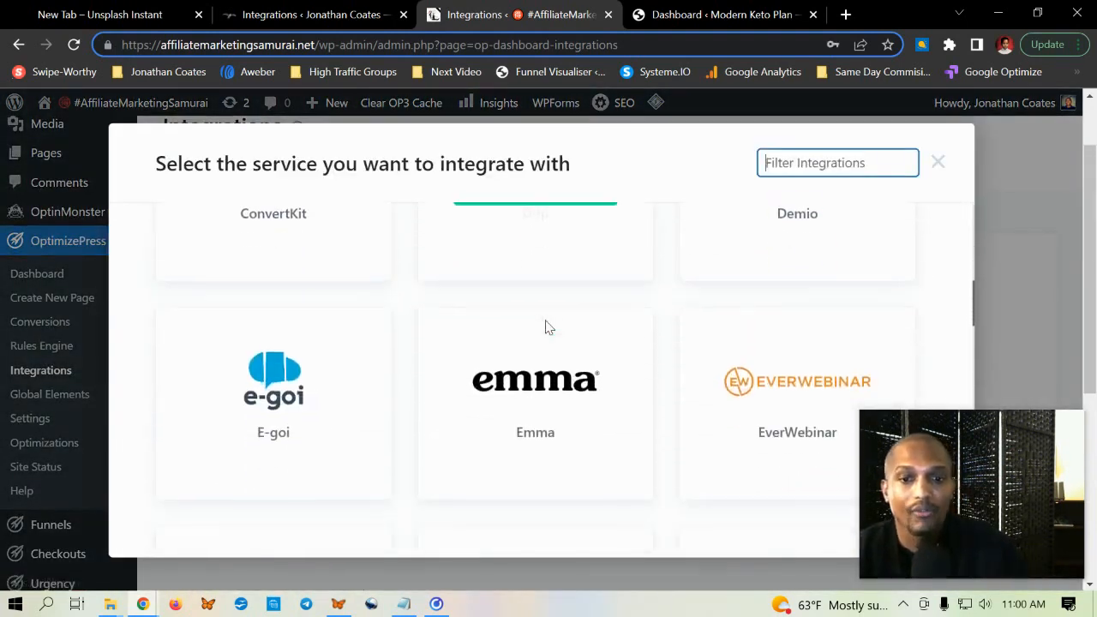
pyautogui.scroll(-2, 545, 325)
pyautogui.scroll(-1, 545, 326)
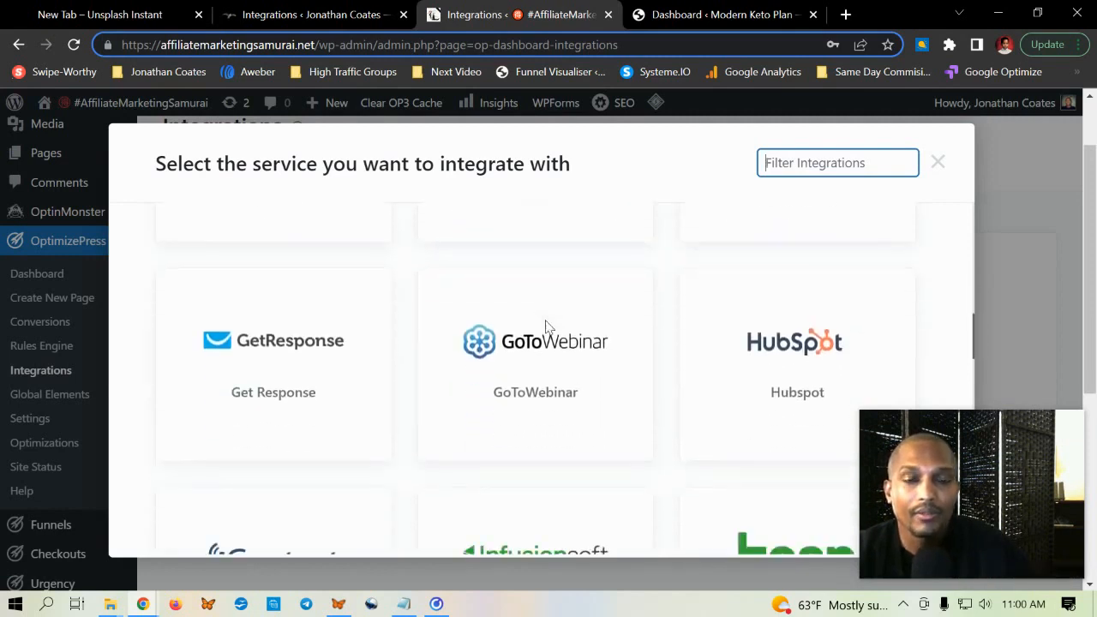
pyautogui.scroll(-1, 545, 325)
pyautogui.scroll(-1, 710, 330)
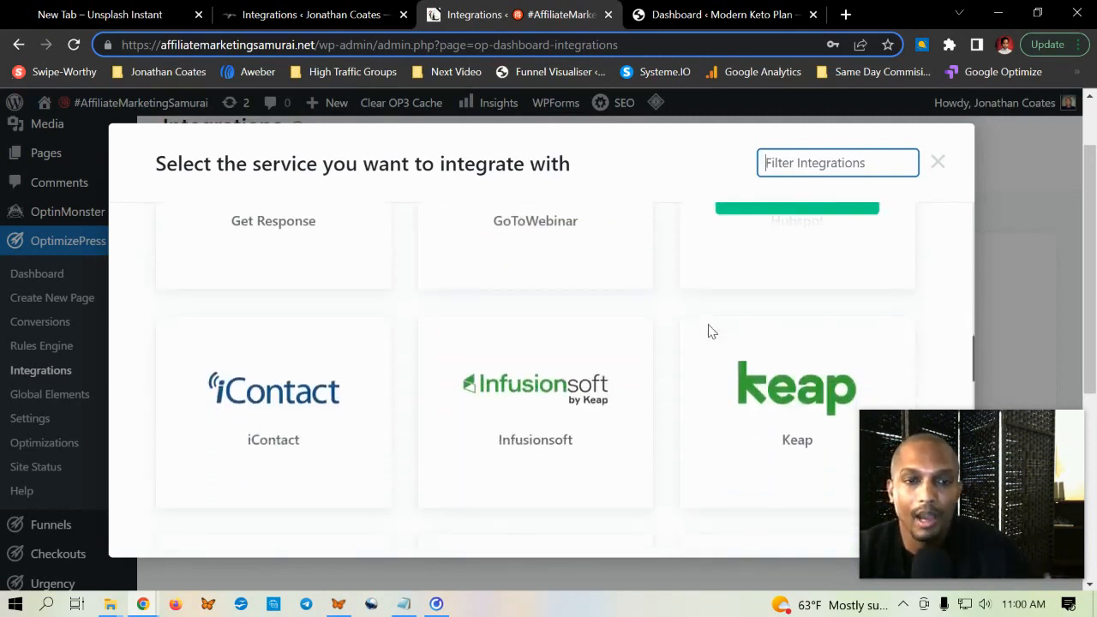
pyautogui.scroll(-1, 699, 331)
pyautogui.scroll(-1, 699, 331)
pyautogui.scroll(4, 698, 331)
pyautogui.scroll(1, 696, 332)
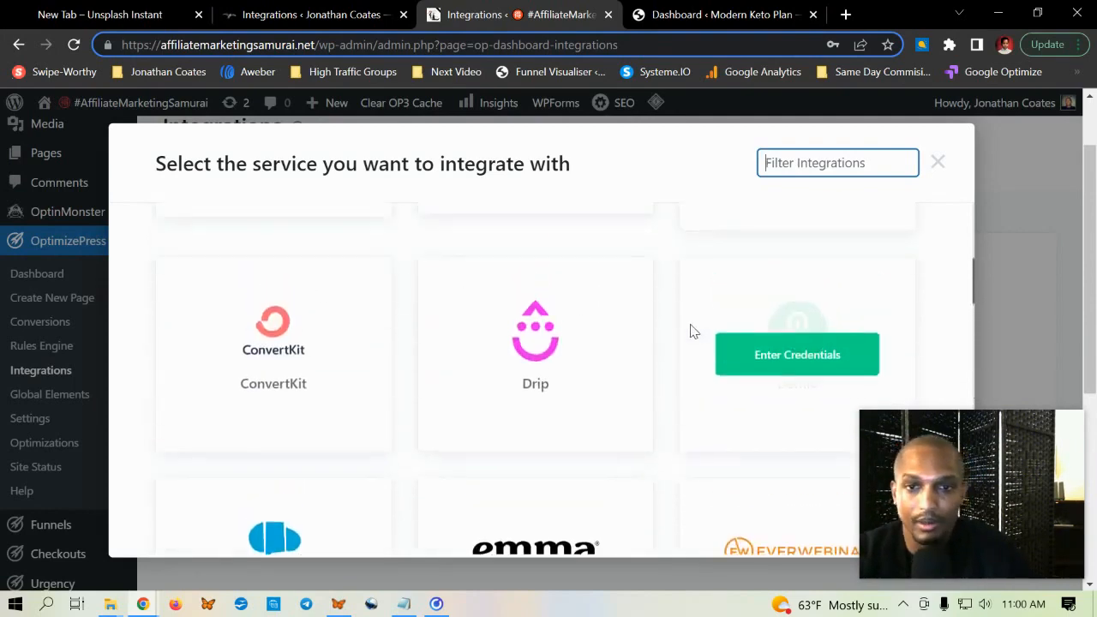
pyautogui.scroll(-2, 685, 332)
pyautogui.scroll(-3, 669, 317)
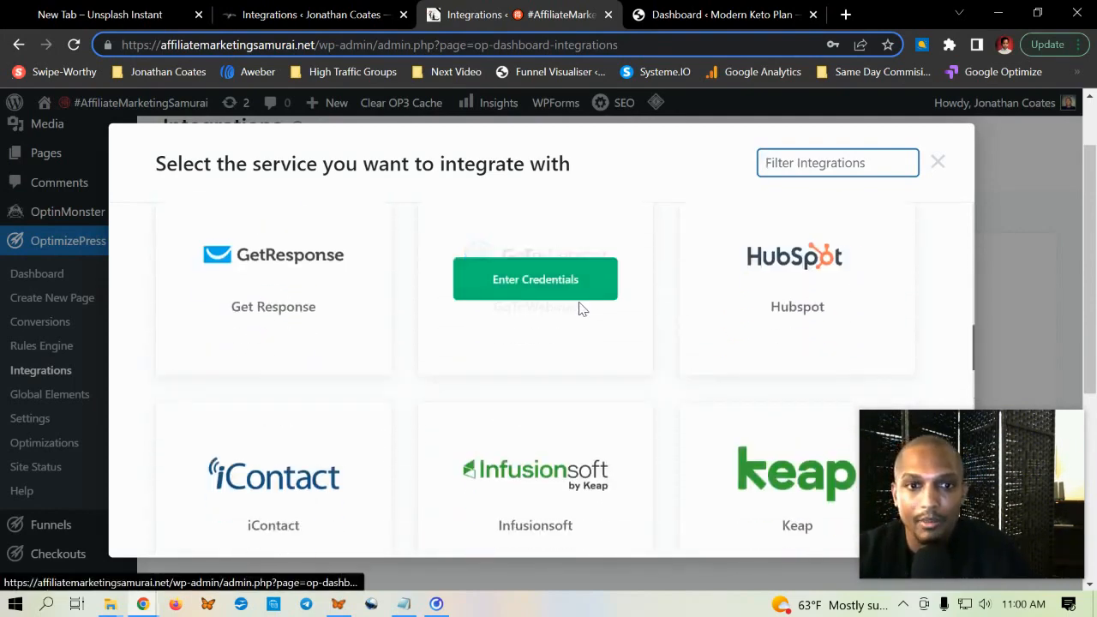
pyautogui.scroll(8, 680, 319)
pyautogui.scroll(3, 680, 319)
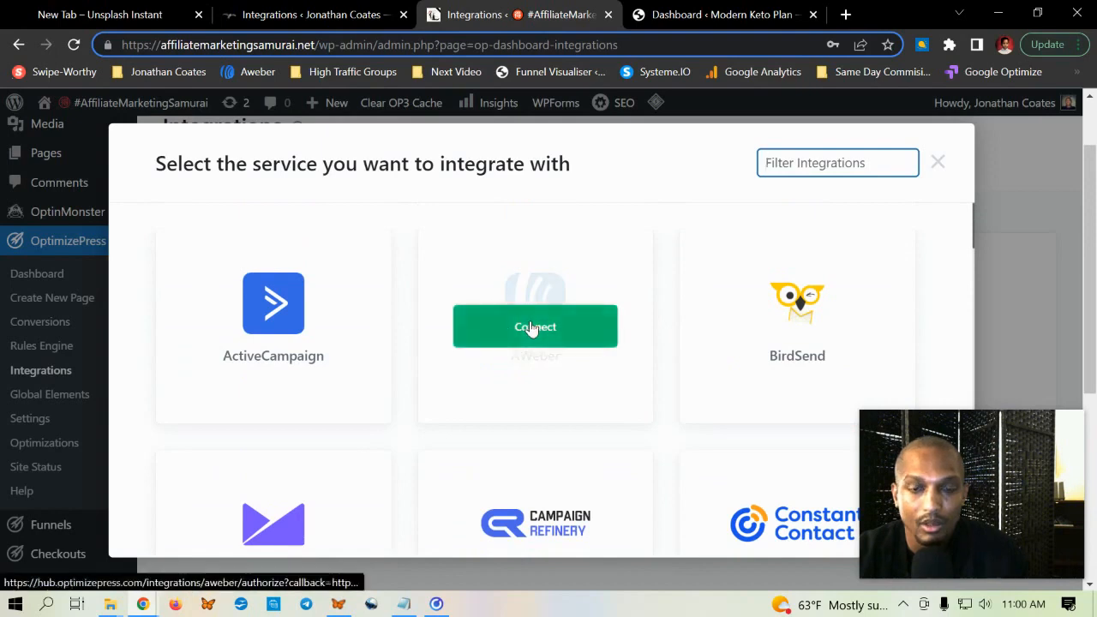
# Connect the AWeber service by completing the robot check and allowing OptimizePress 3 access to the account.
pyautogui.click(531, 328)
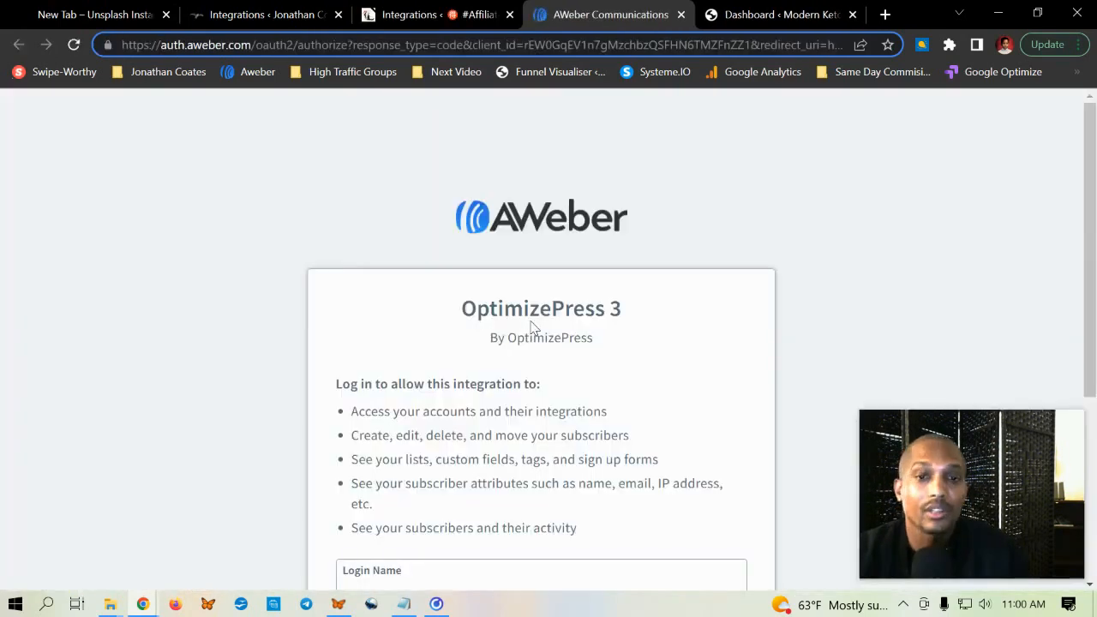
pyautogui.scroll(-3, 509, 287)
pyautogui.click(350, 467)
pyautogui.scroll(3, 296, 346)
pyautogui.scroll(-3, 296, 343)
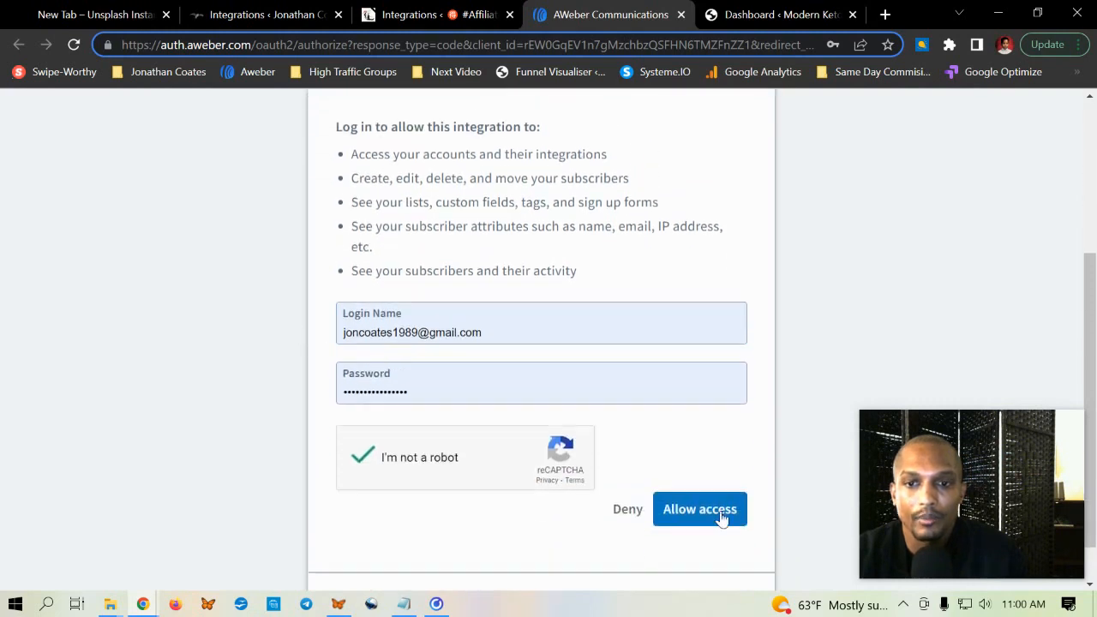
pyautogui.click(700, 511)
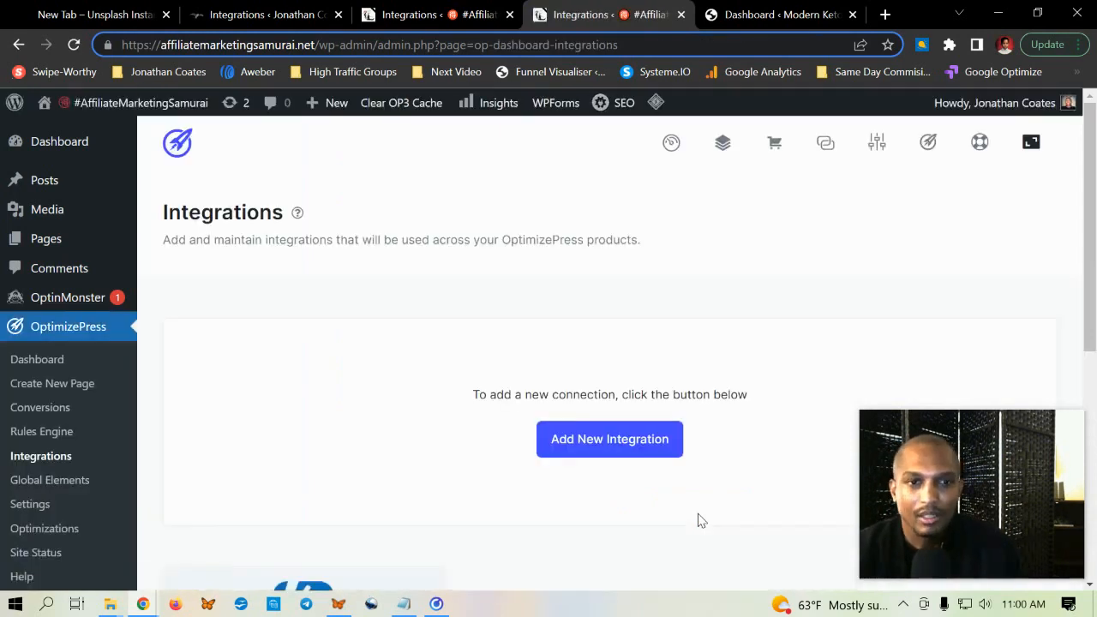
pyautogui.scroll(-1, 507, 261)
pyautogui.scroll(-3, 514, 300)
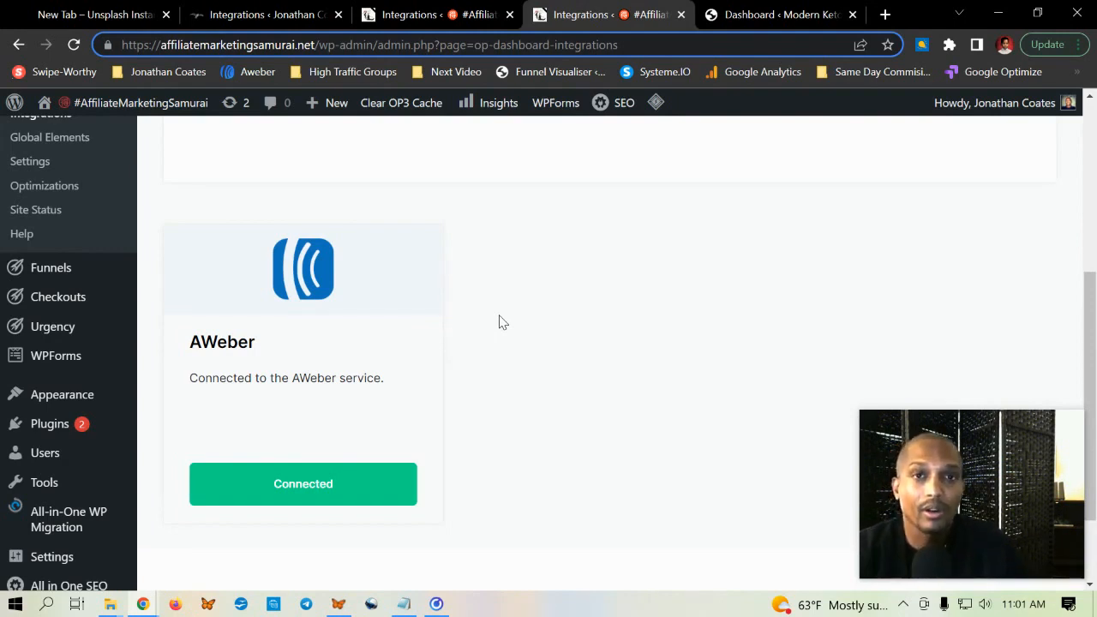
# Open the Affiliate Marketing Samurai funnel and edit its Landing Page in OptimizeBuilder.
pyautogui.moveTo(81, 270)
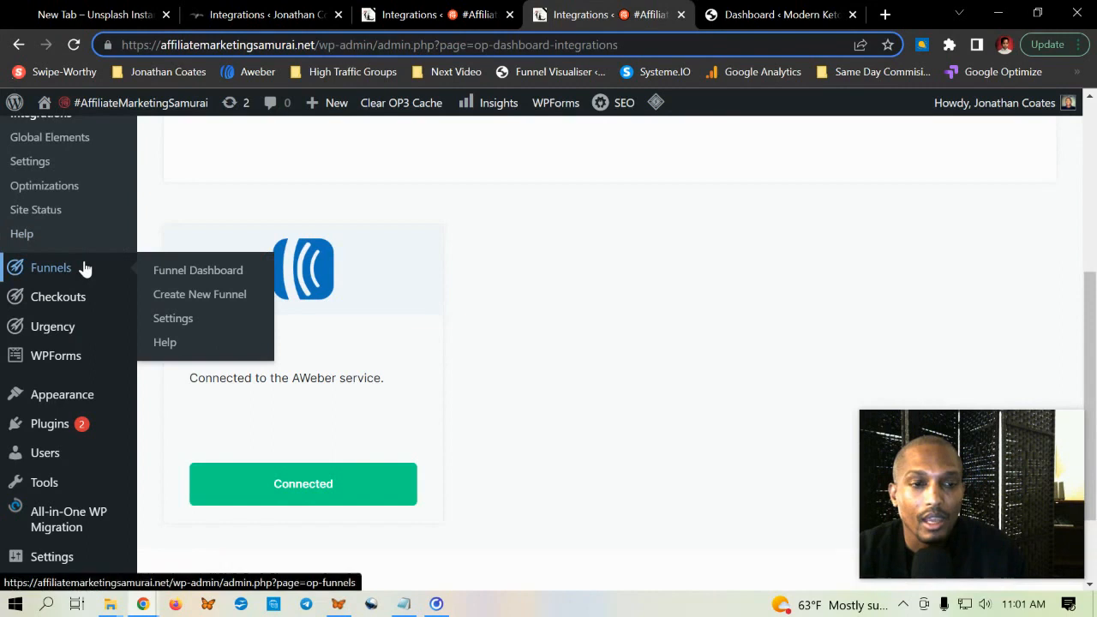
pyautogui.click(195, 272)
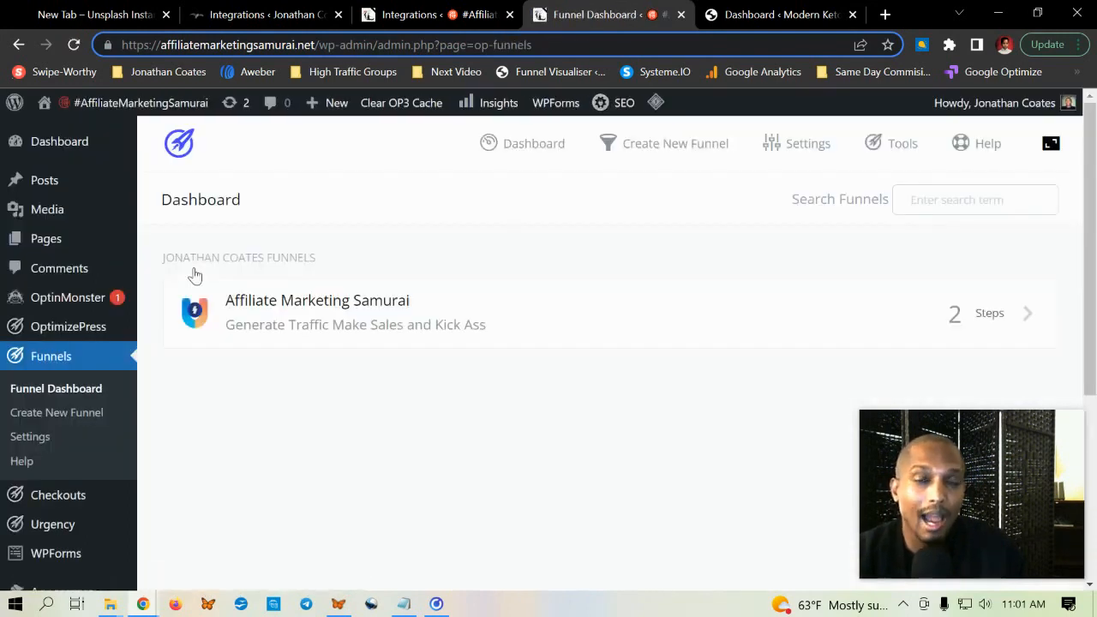
pyautogui.click(357, 319)
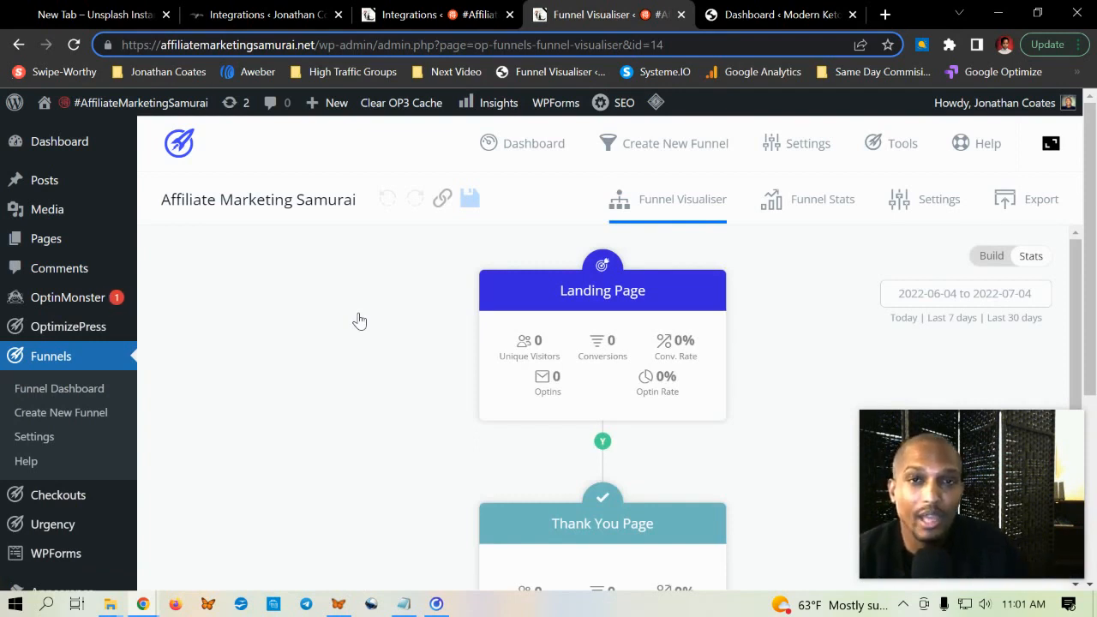
pyautogui.moveTo(541, 297)
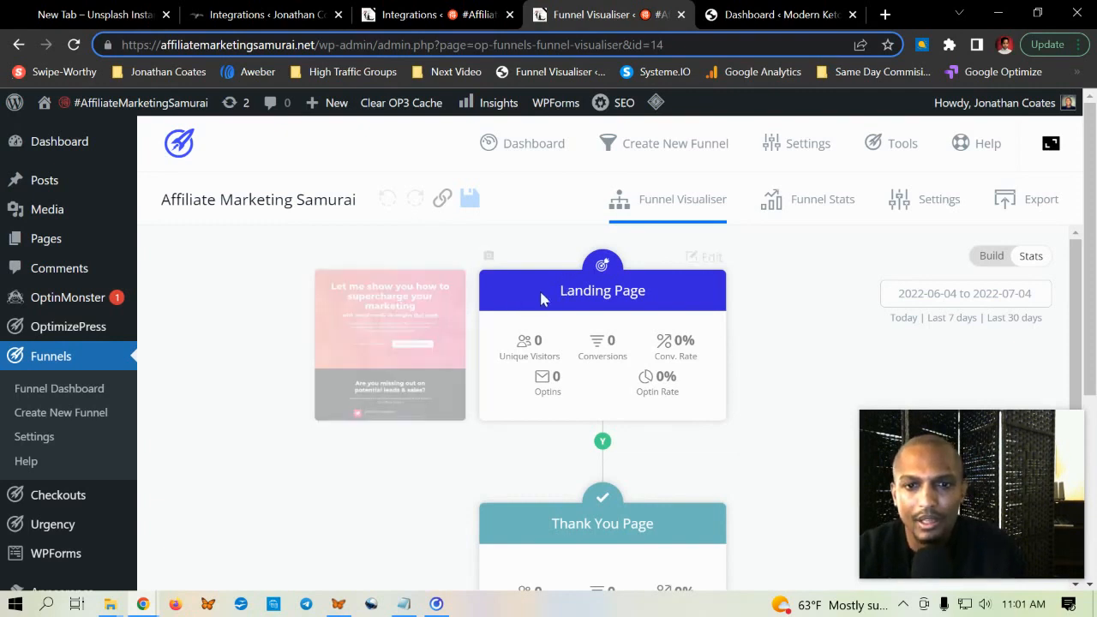
pyautogui.click(710, 258)
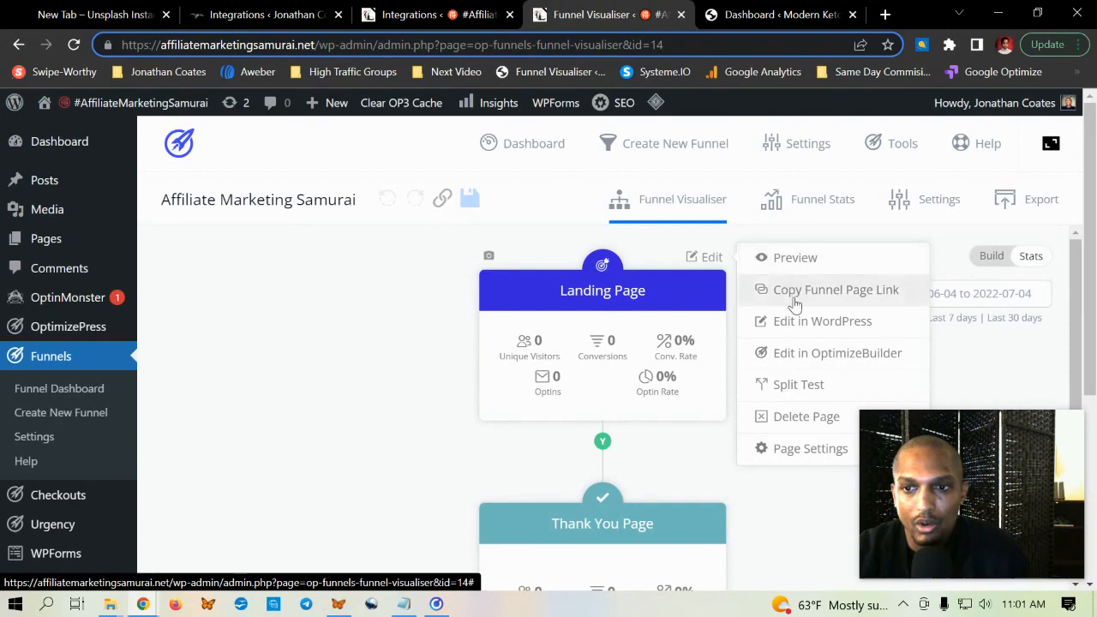
pyautogui.click(800, 355)
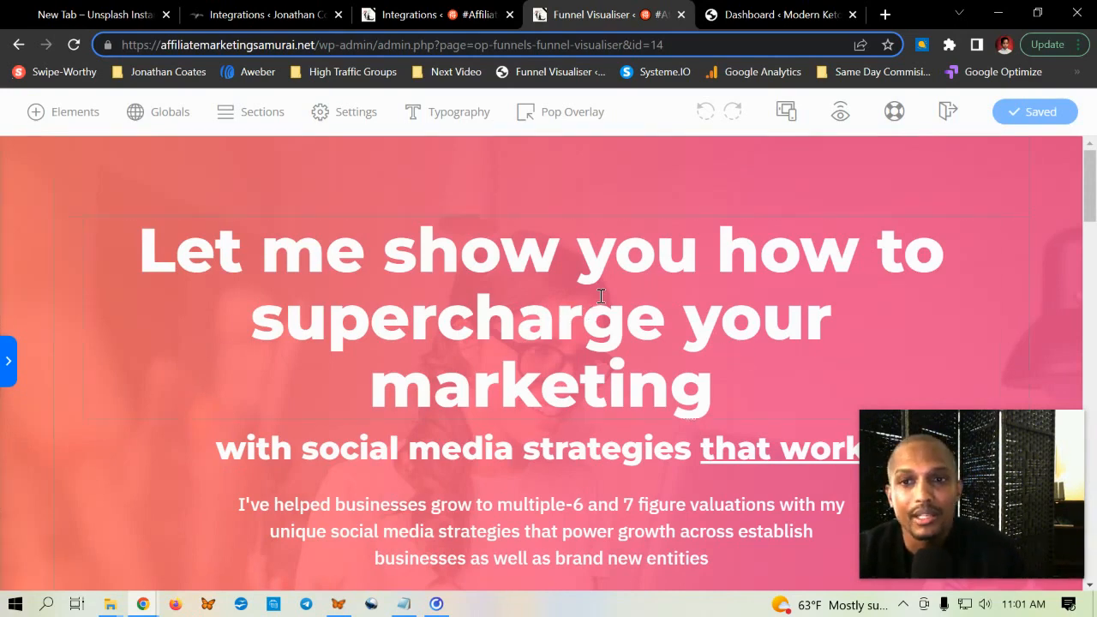
# Delete the columns holding the "Learn More About My Services" and "Get the Social Media Cheatsheet" buttons from the opening section.
pyautogui.scroll(-4, 601, 295)
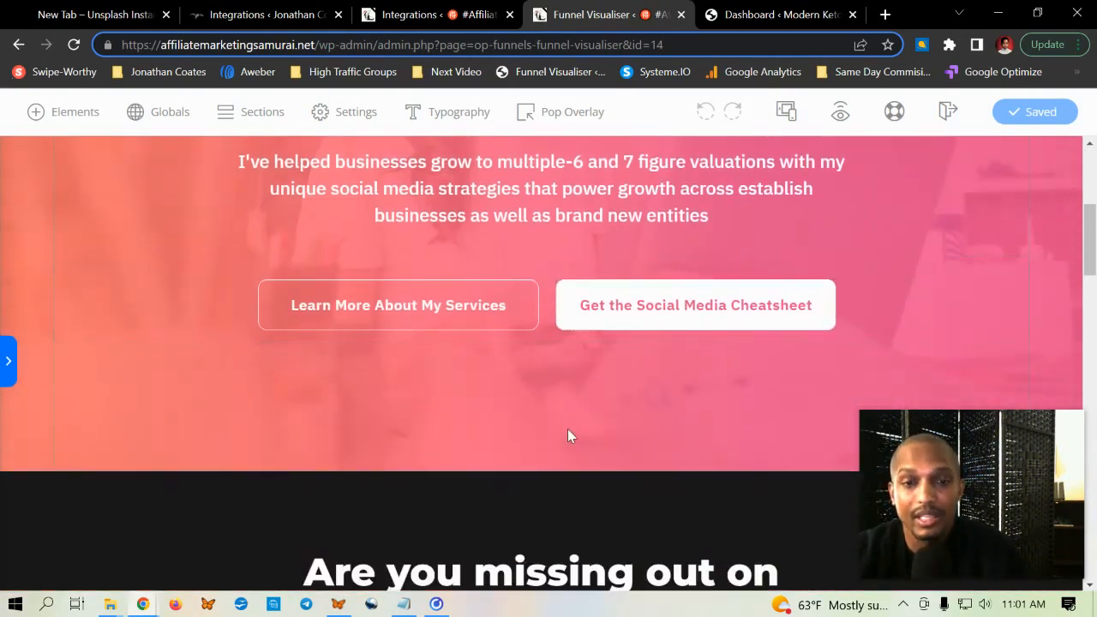
pyautogui.scroll(2, 567, 434)
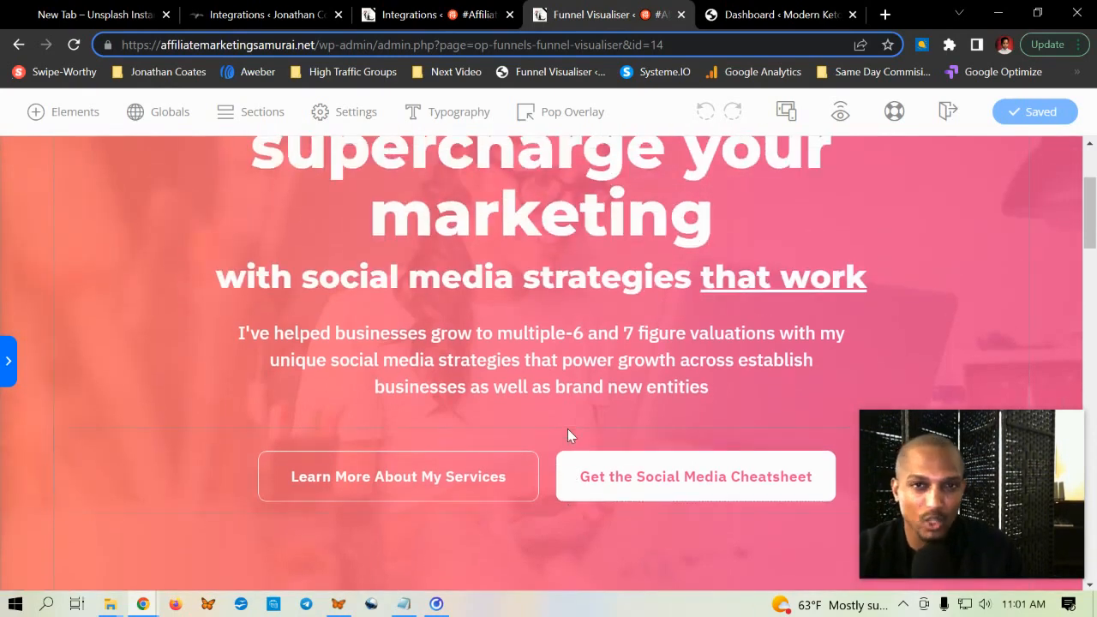
pyautogui.scroll(-1, 567, 428)
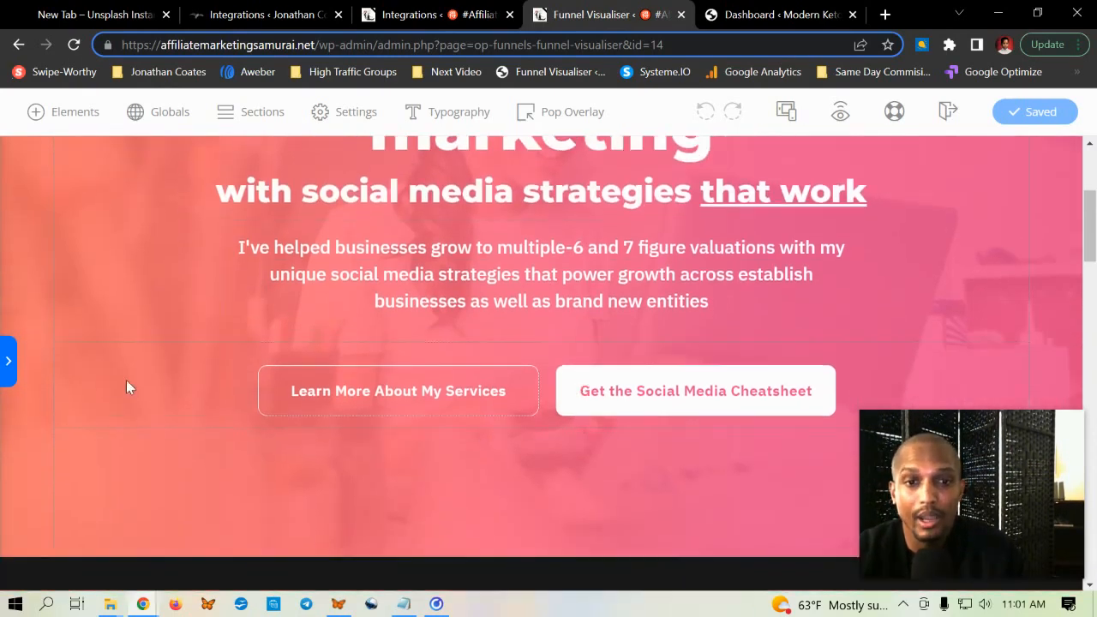
pyautogui.click(106, 373)
pyautogui.click(385, 314)
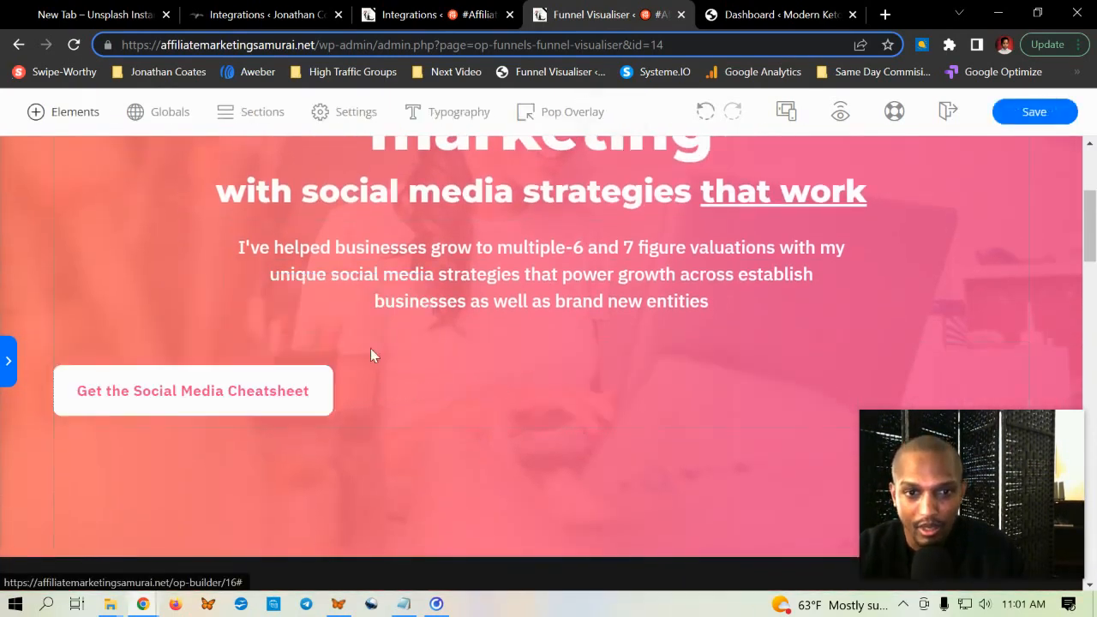
pyautogui.click(320, 358)
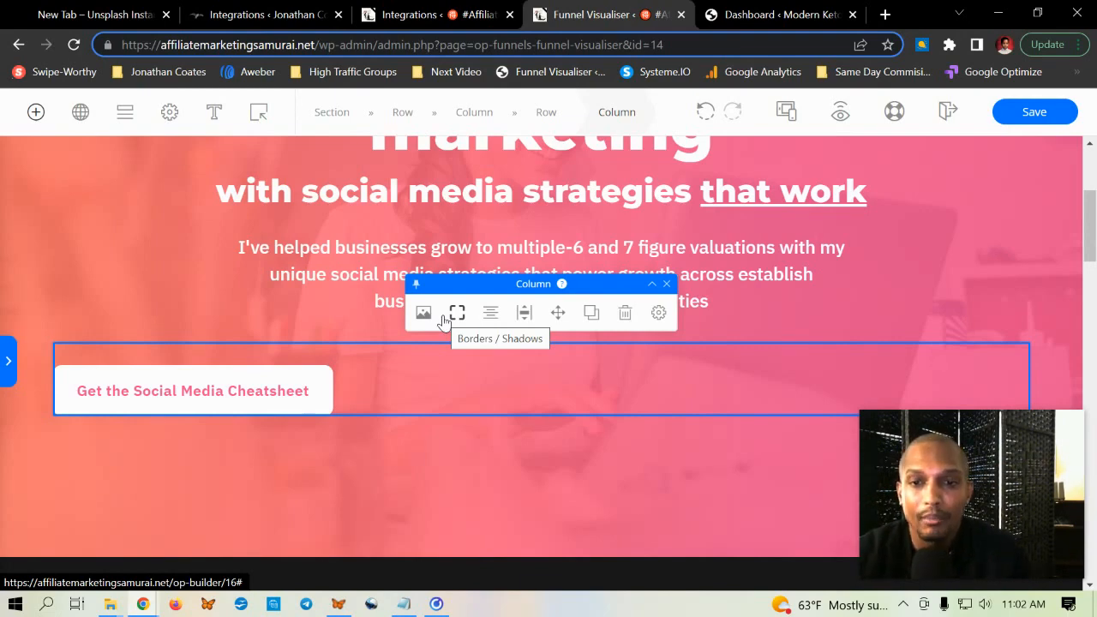
pyautogui.click(625, 315)
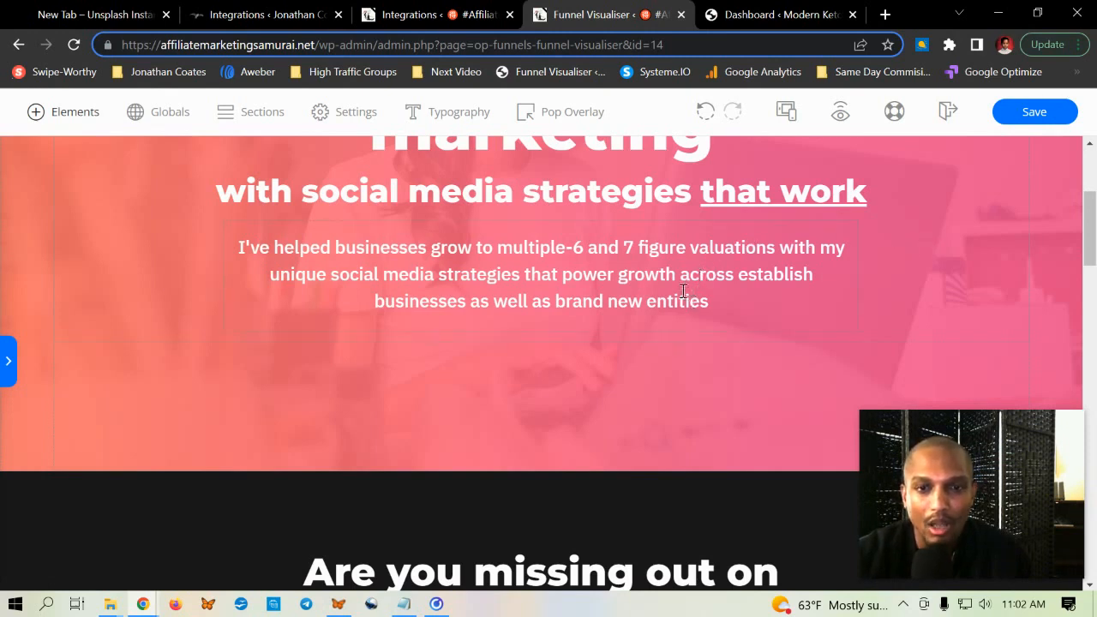
# Add an Optin Form element below the introductory text in the opening section.
pyautogui.click(36, 112)
pyautogui.scroll(-2, 174, 324)
pyautogui.scroll(-1, 174, 324)
pyautogui.moveTo(195, 364); pyautogui.dragTo(522, 444)
pyautogui.scroll(-3, 583, 365)
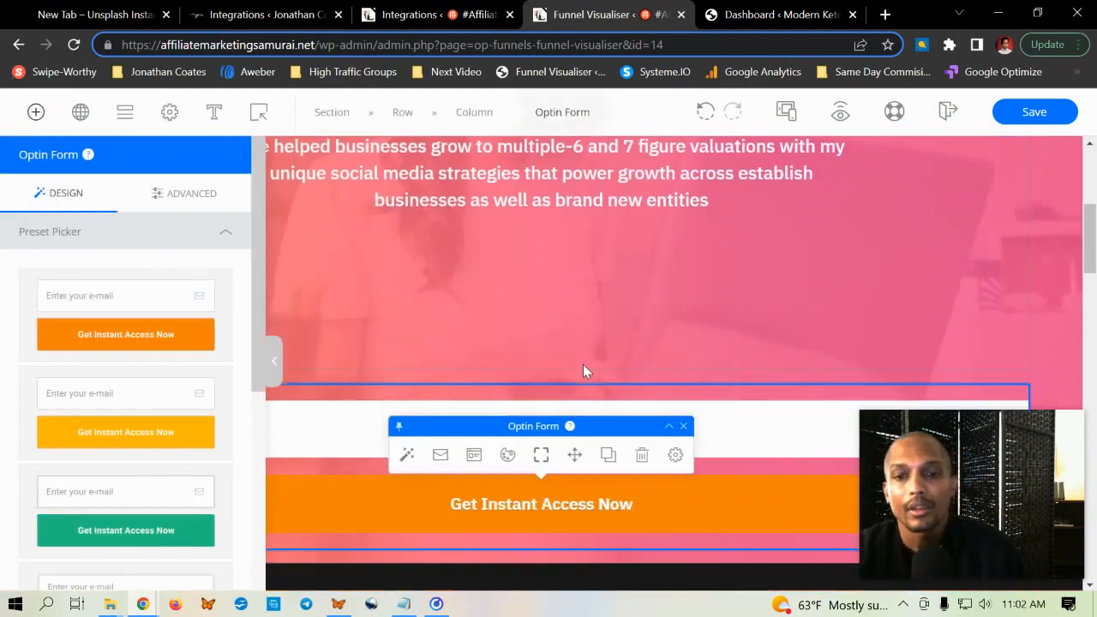
# Set the width of the opt-in form's "Get Instant Access Now" button to 37%.
pyautogui.click(368, 363)
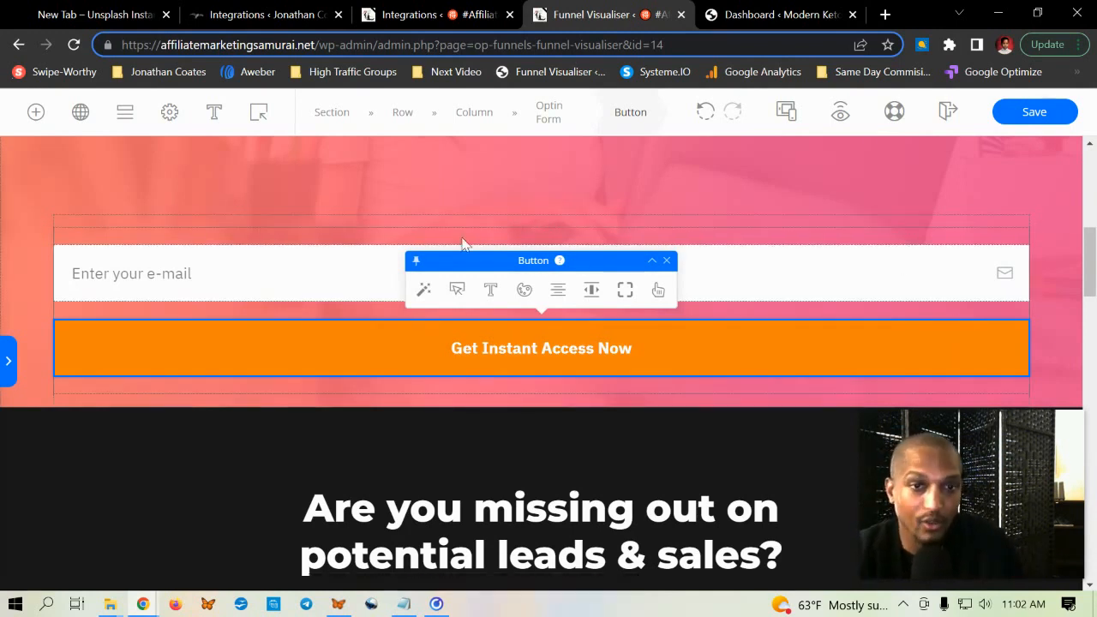
pyautogui.click(54, 220)
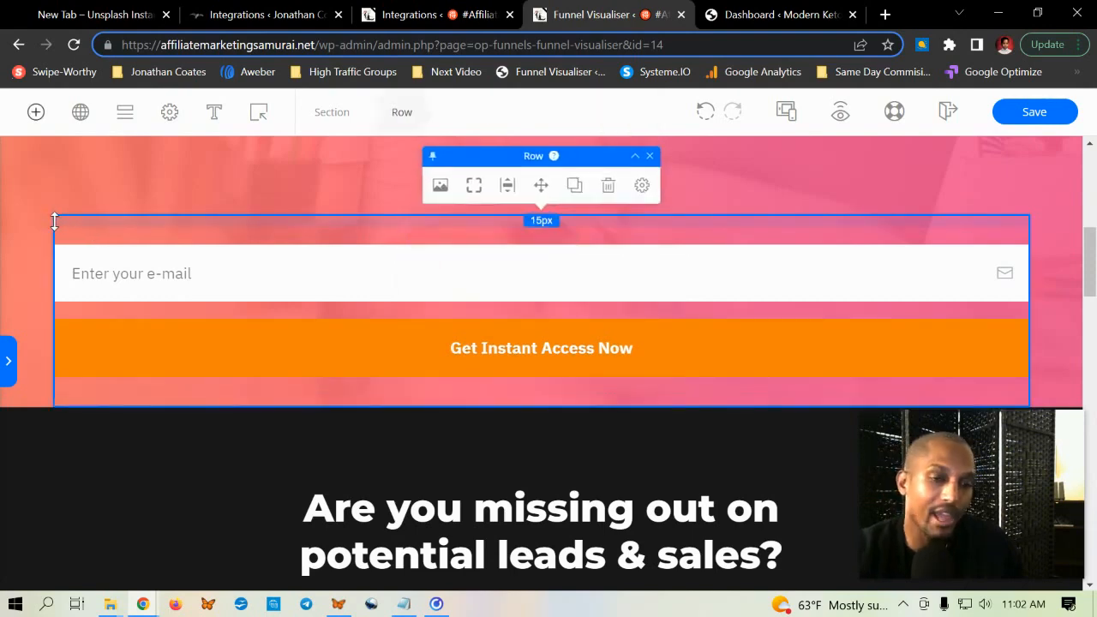
pyautogui.scroll(-1, 54, 303)
pyautogui.scroll(1, 712, 301)
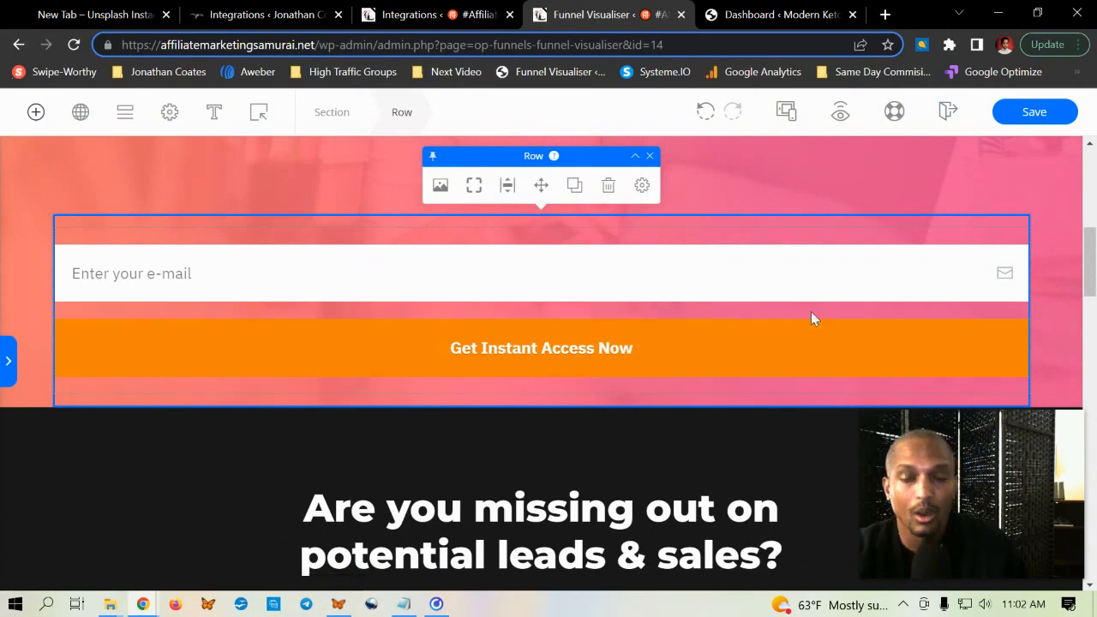
pyautogui.click(664, 368)
pyautogui.moveTo(840, 372); pyautogui.dragTo(760, 368)
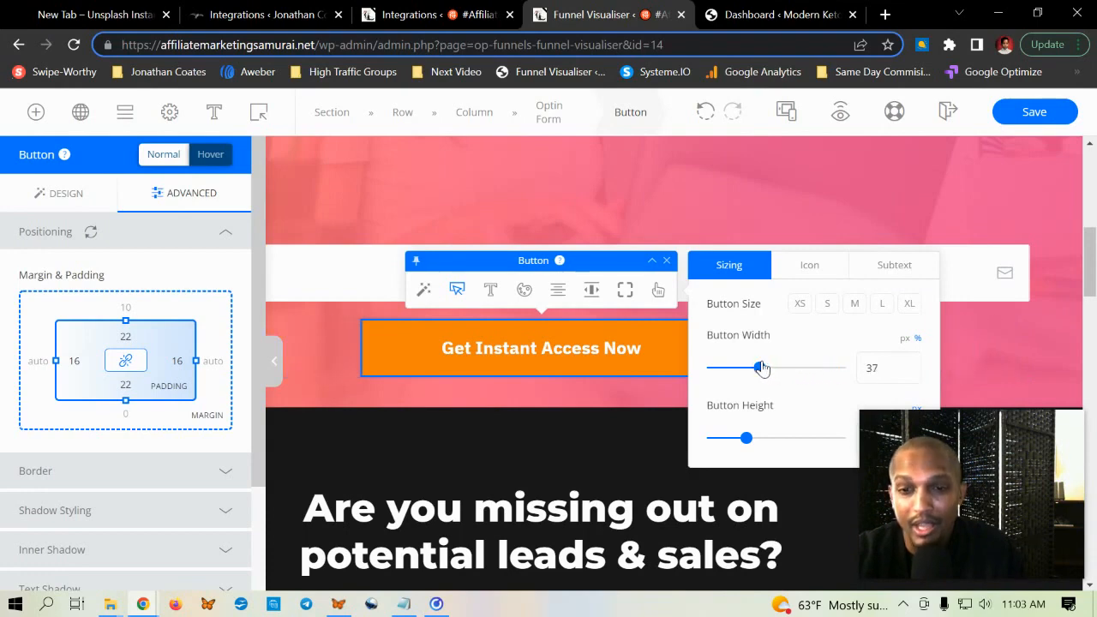
# Show an icon on the "Get Instant Access Now" button, searching for "email" and choosing the Email icon.
pyautogui.click(807, 270)
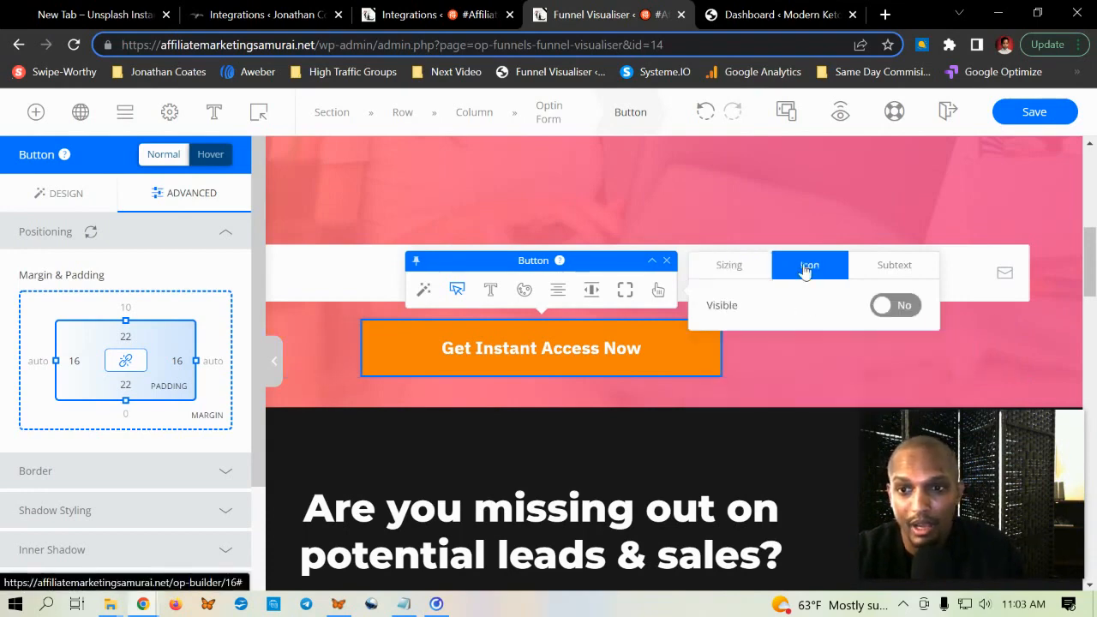
pyautogui.click(885, 308)
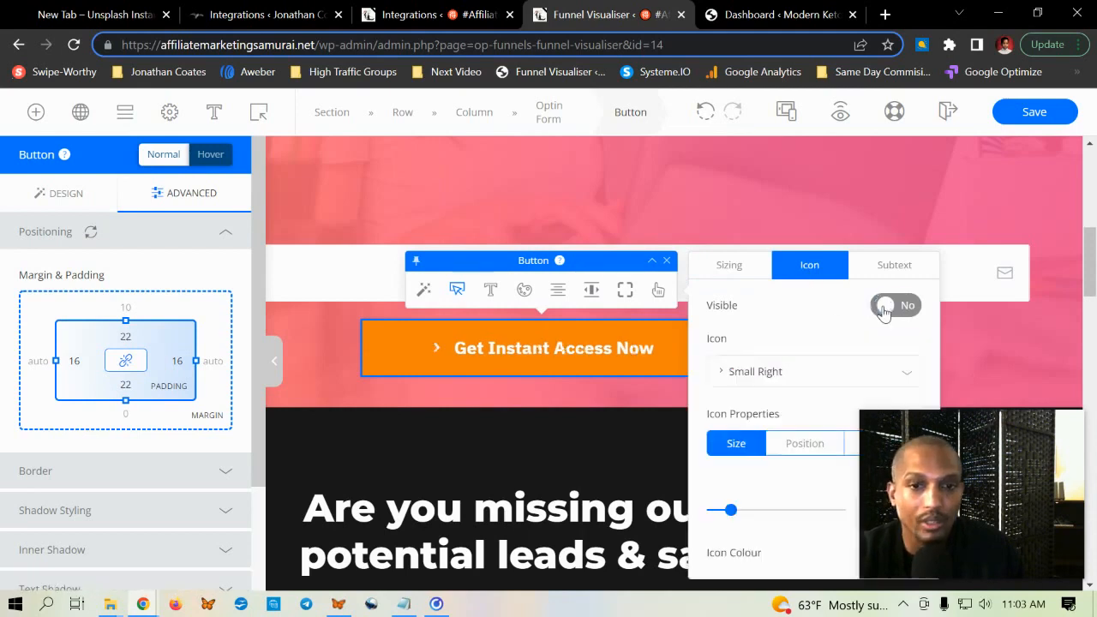
pyautogui.click(910, 378)
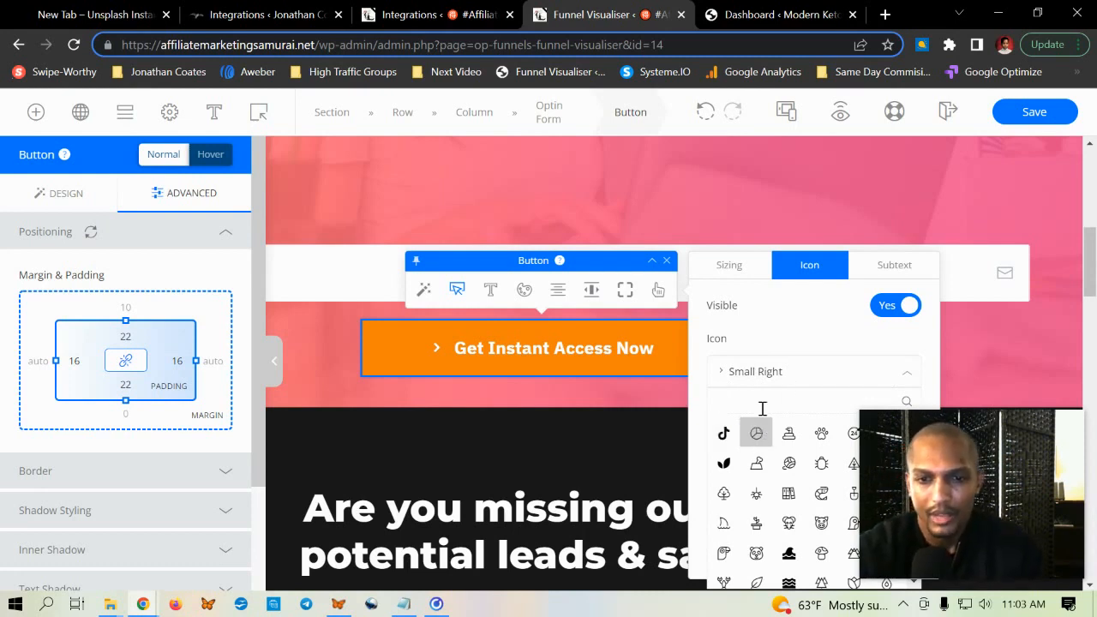
pyautogui.write('email')
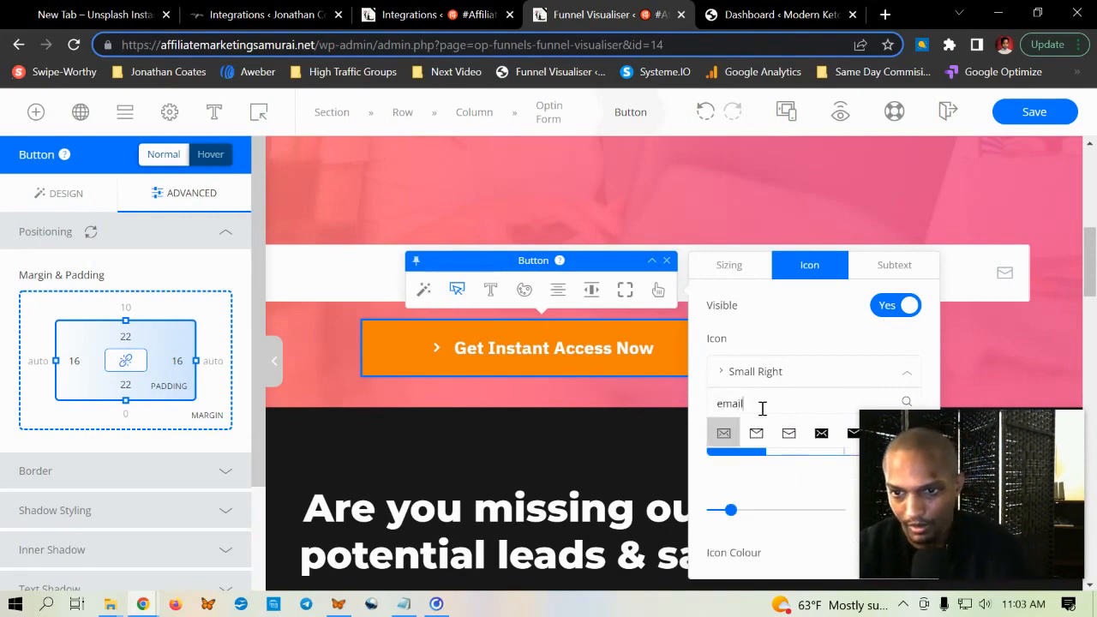
pyautogui.click(760, 438)
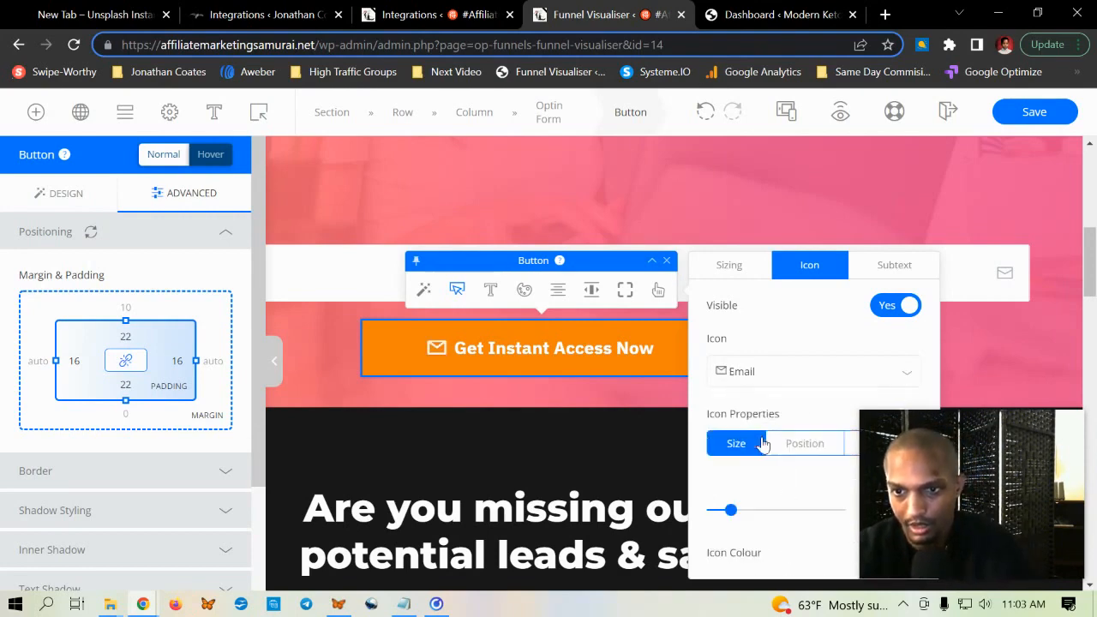
pyautogui.click(573, 341)
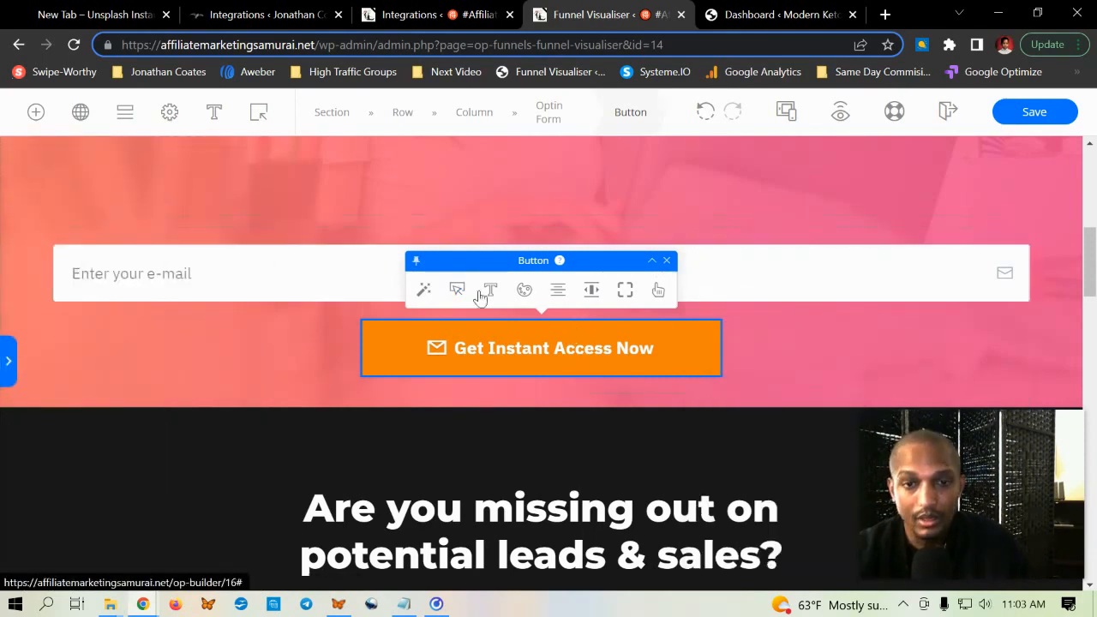
pyautogui.click(282, 290)
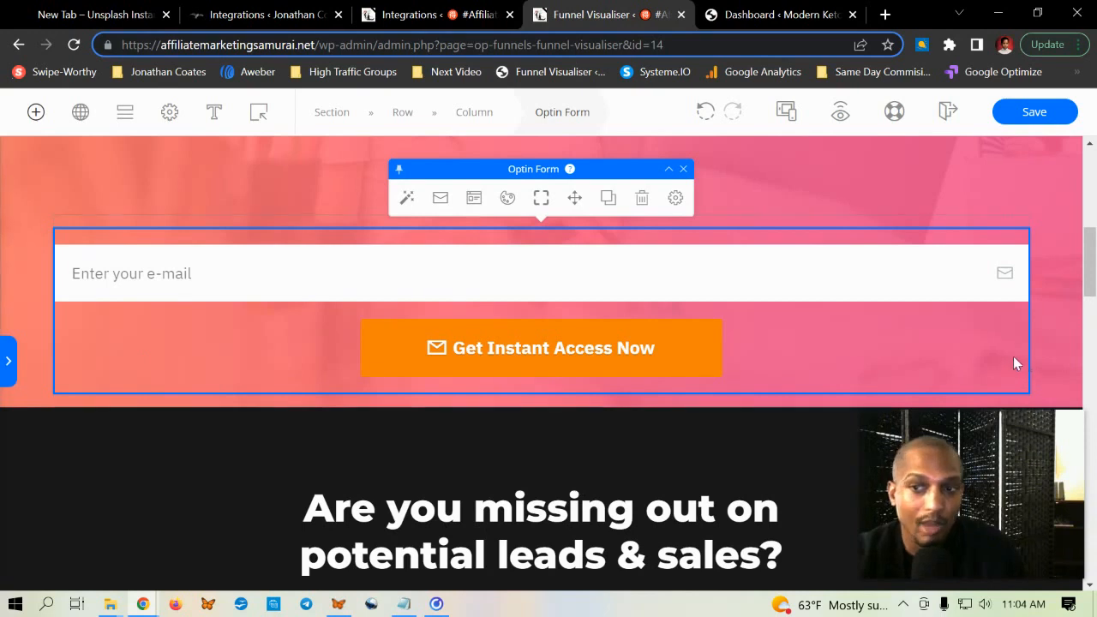
pyautogui.click(1035, 353)
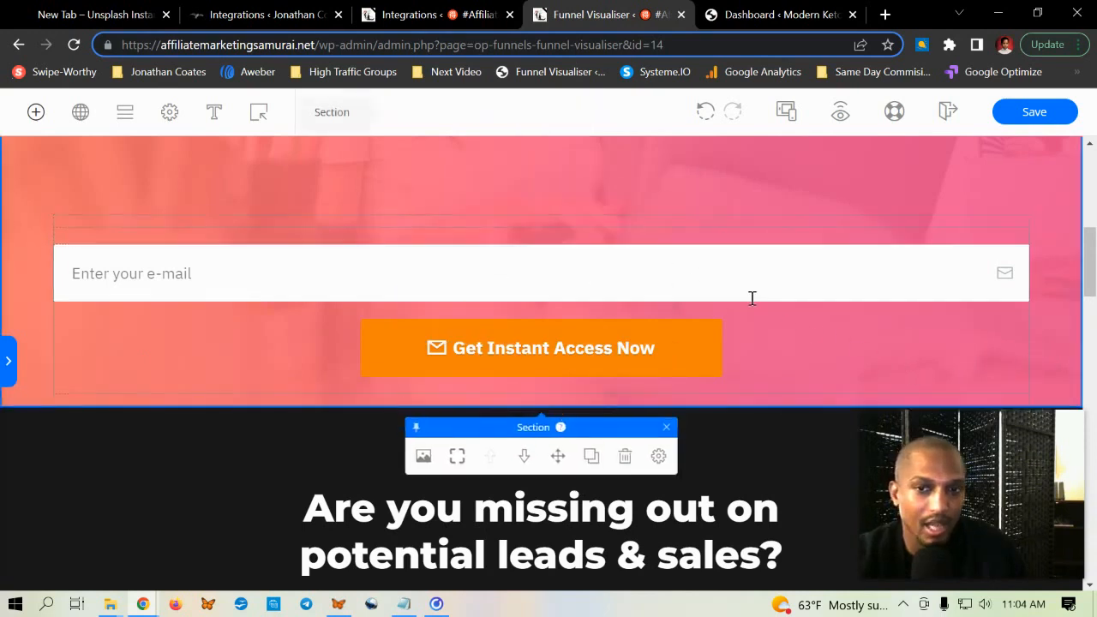
pyautogui.click(703, 269)
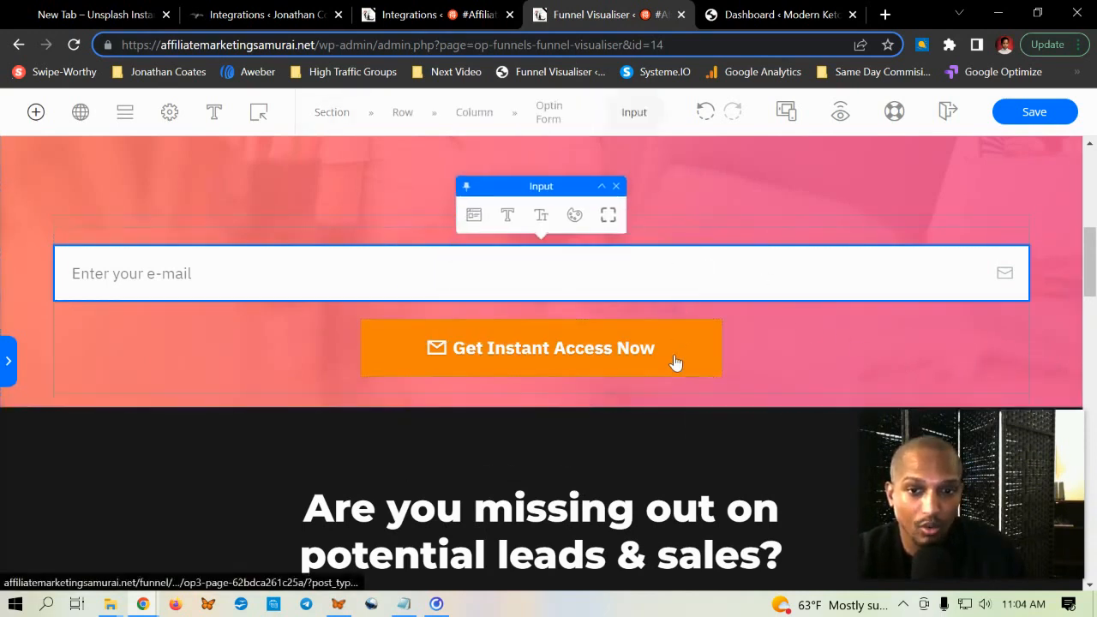
pyautogui.click(673, 360)
pyautogui.click(699, 269)
pyautogui.click(703, 360)
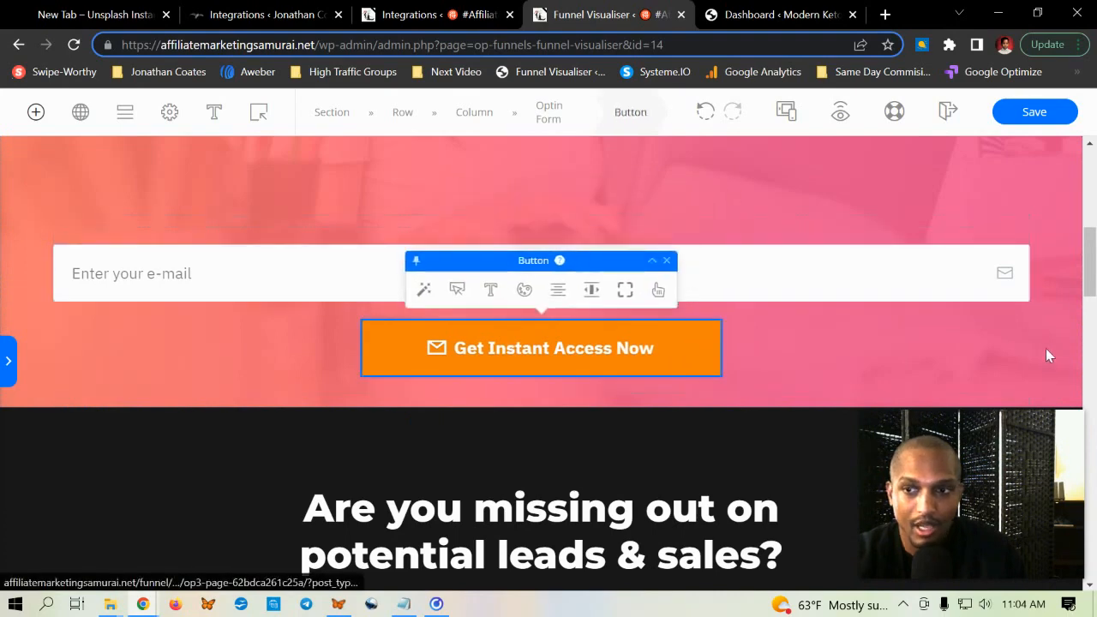
# Edit the opt-in form's integration and select AWeber as the email service provider.
pyautogui.click(1018, 355)
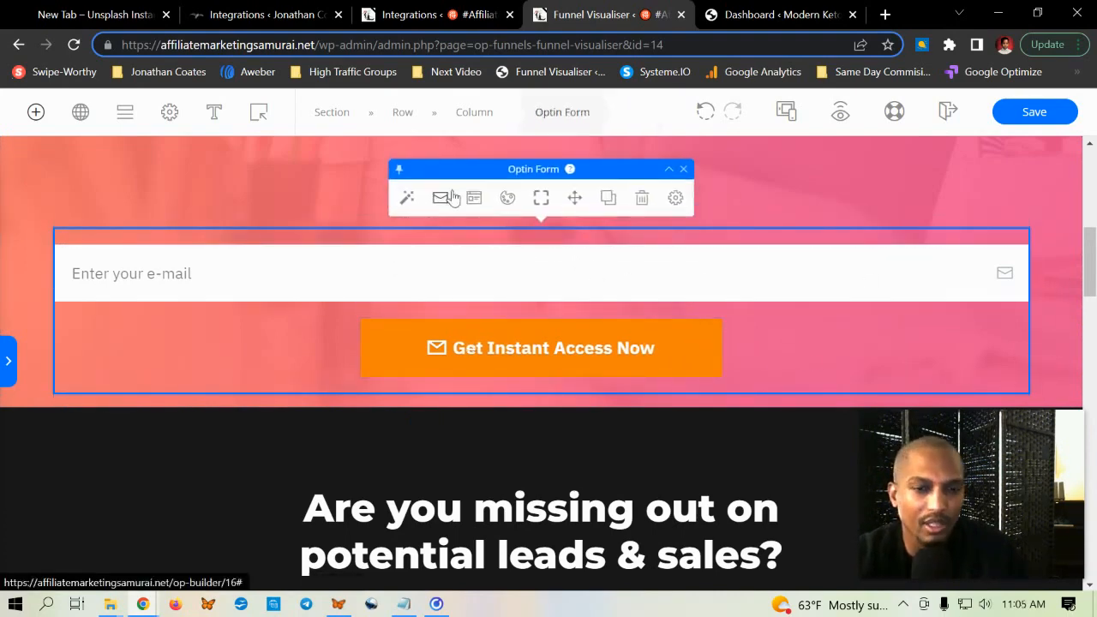
pyautogui.click(441, 198)
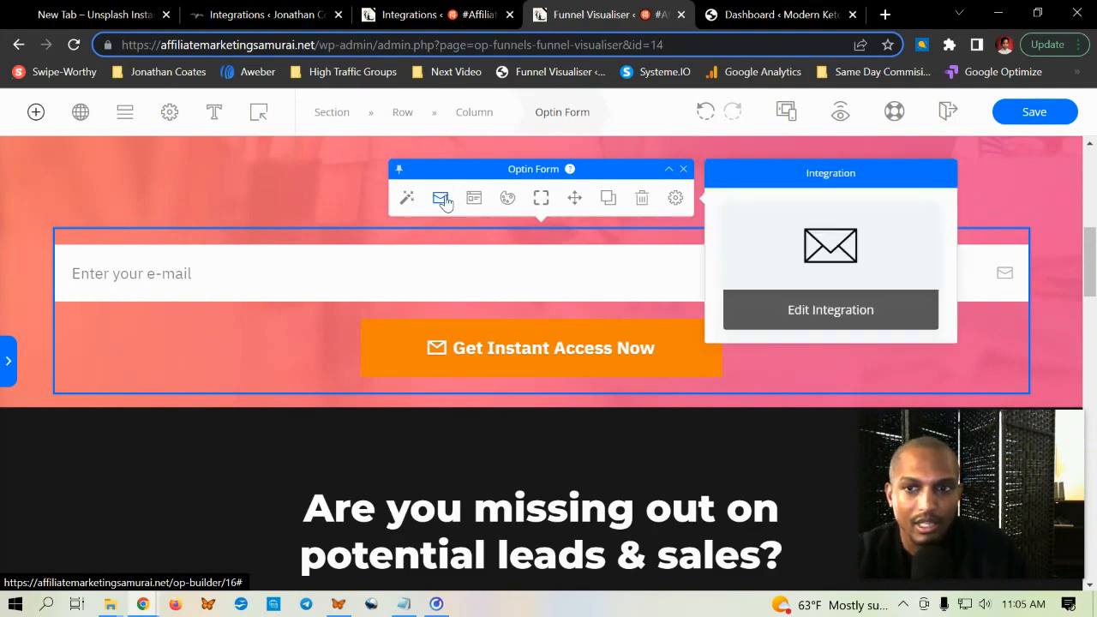
pyautogui.click(830, 314)
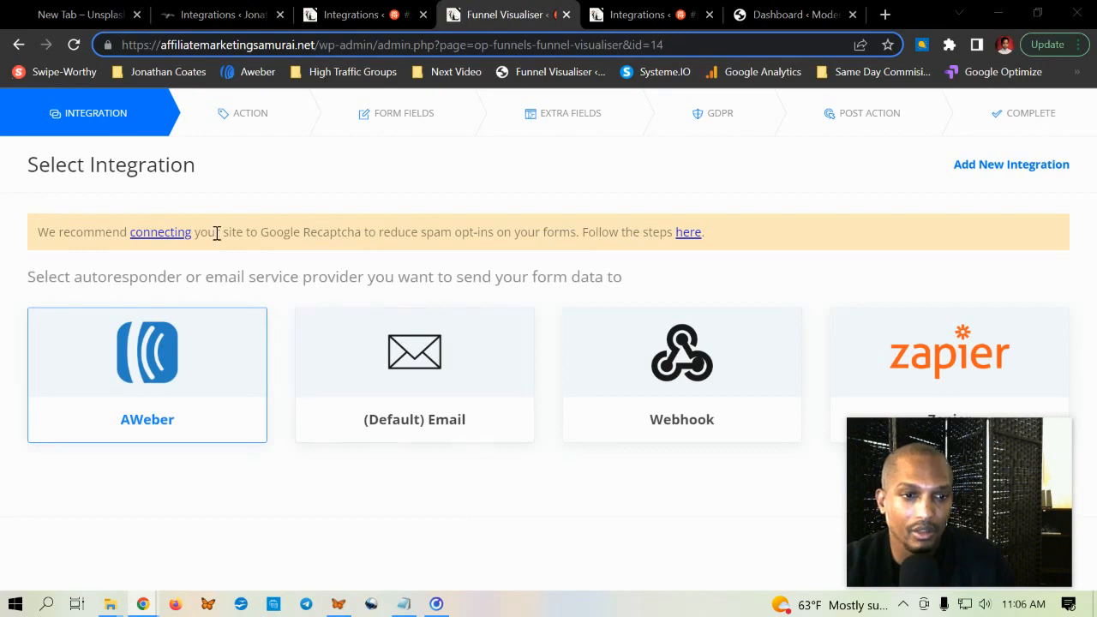
pyautogui.moveTo(944, 451)
pyautogui.mouseDown()
pyautogui.moveTo(828, 449)
pyautogui.moveTo(935, 471)
pyautogui.mouseUp()
pyautogui.click(1008, 548)
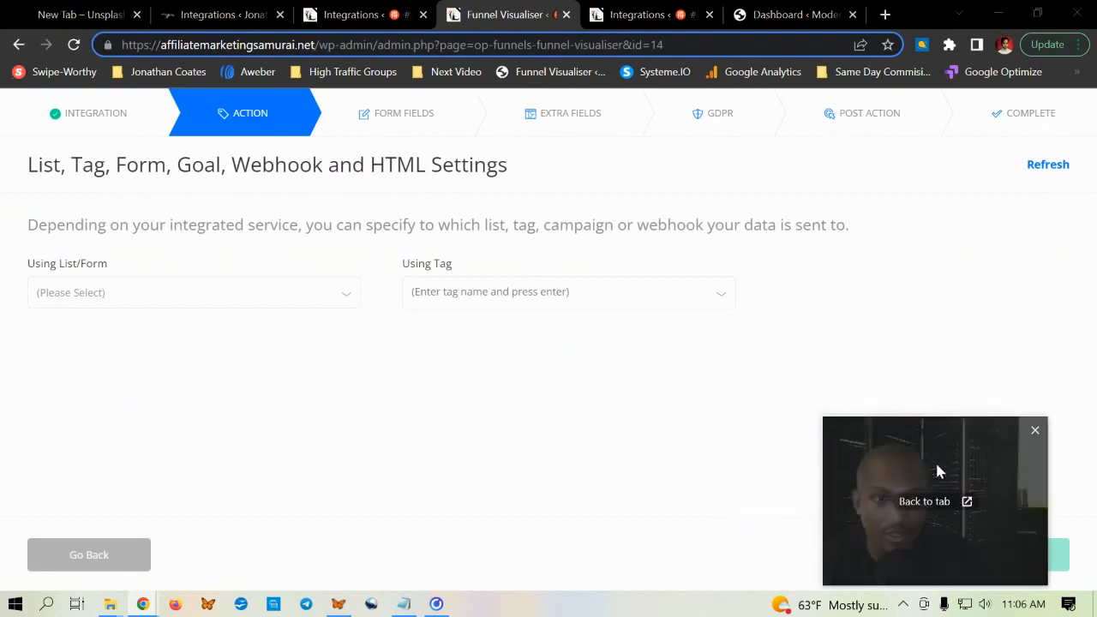
# Send the form data to the account owner's AWeber list, leaving the tag empty, and continue to the form fields.
pyautogui.click(108, 294)
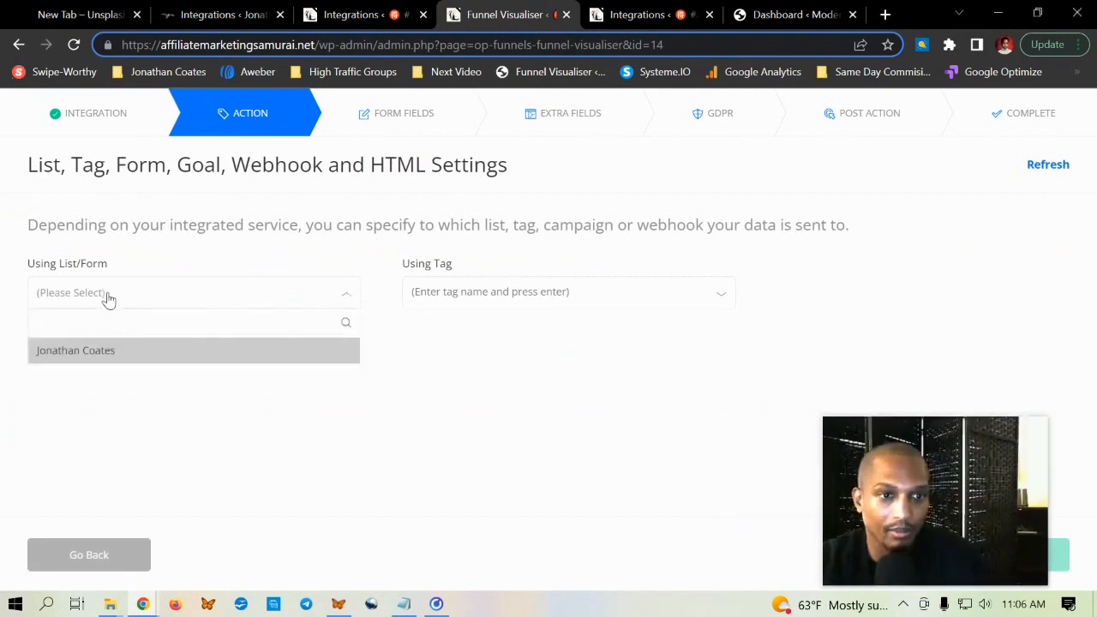
pyautogui.click(103, 356)
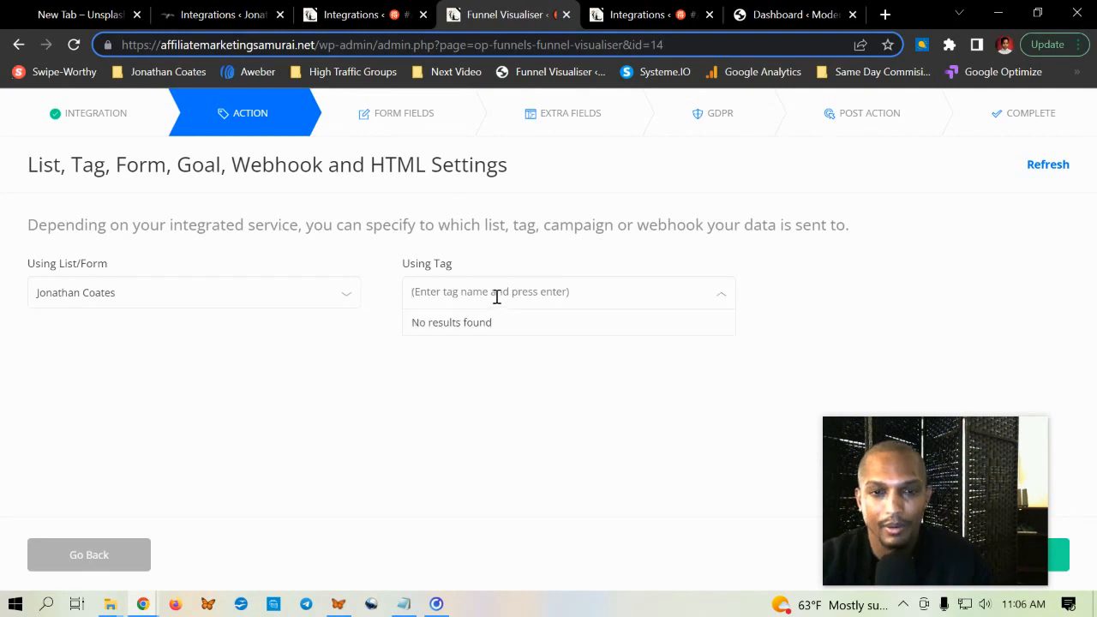
pyautogui.click(471, 431)
pyautogui.moveTo(916, 463)
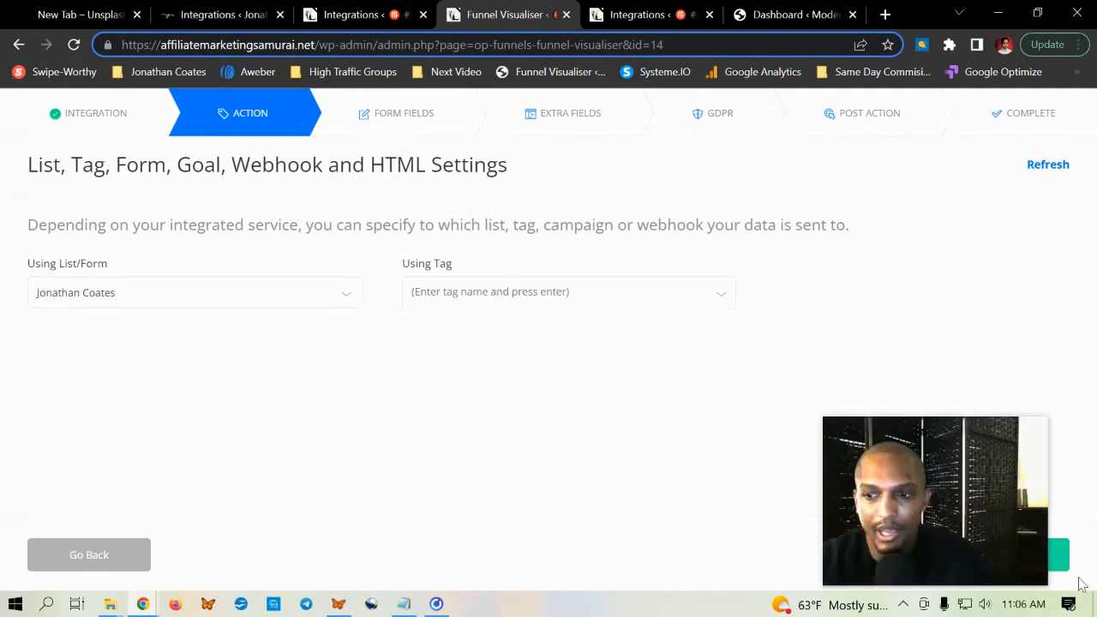
pyautogui.click(1060, 559)
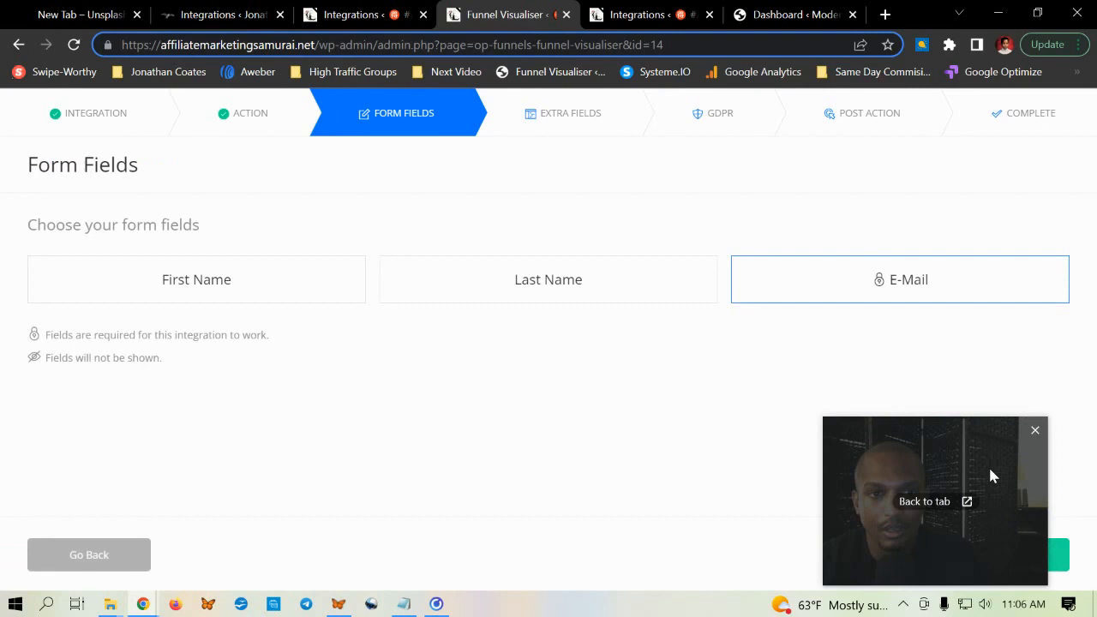
# Include the First Name field alongside E-Mail, with no extra fields and the GDPR consent features off.
pyautogui.click(202, 289)
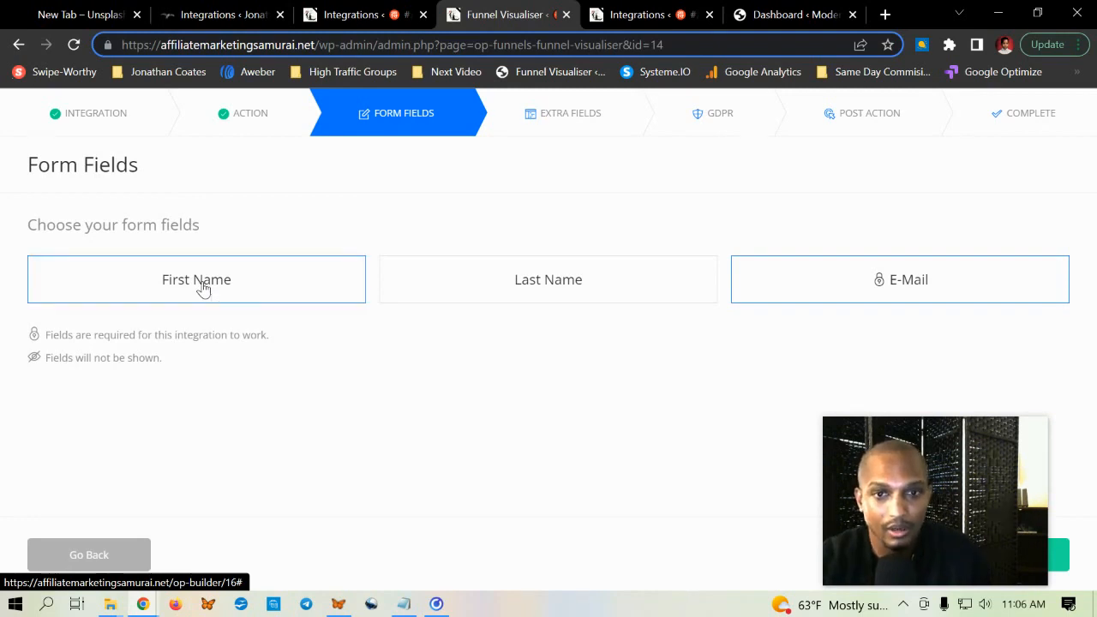
pyautogui.click(1068, 566)
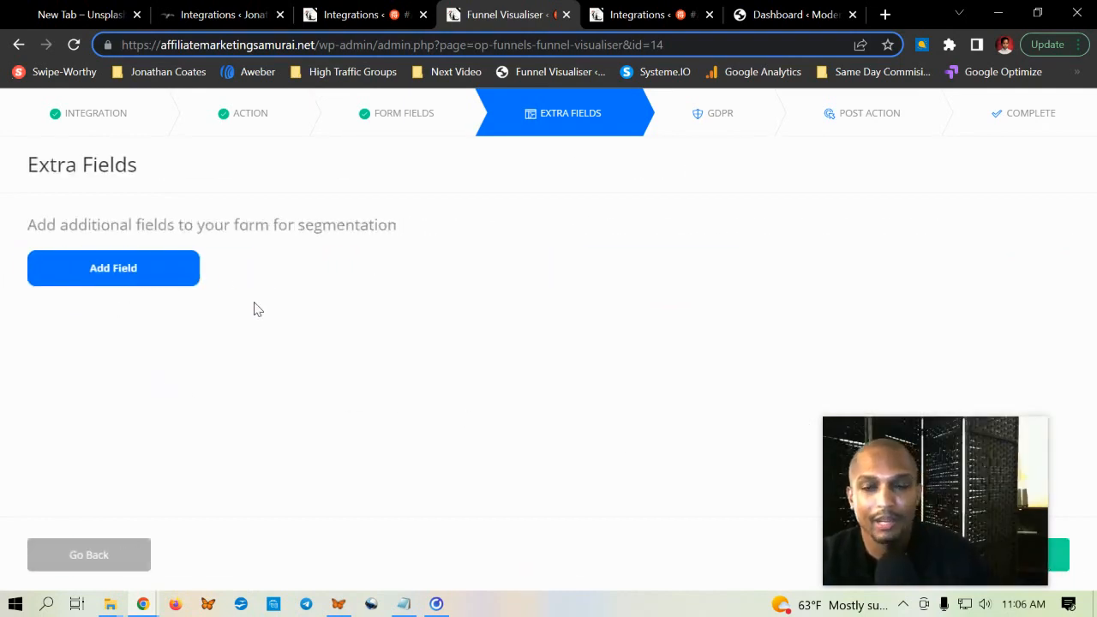
pyautogui.moveTo(1023, 426)
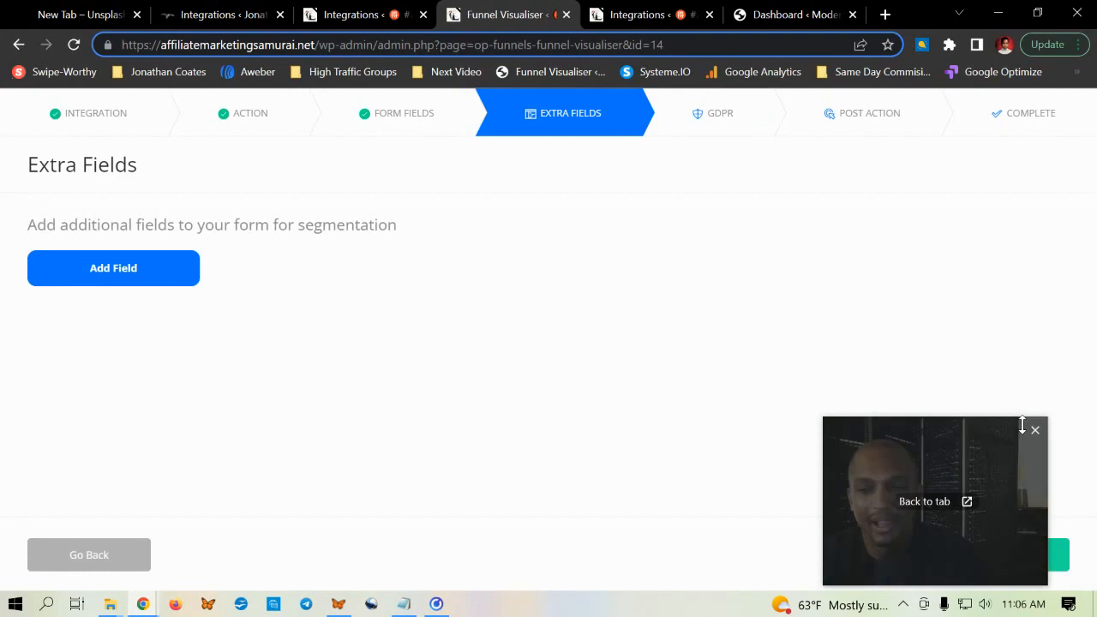
pyautogui.click(1057, 564)
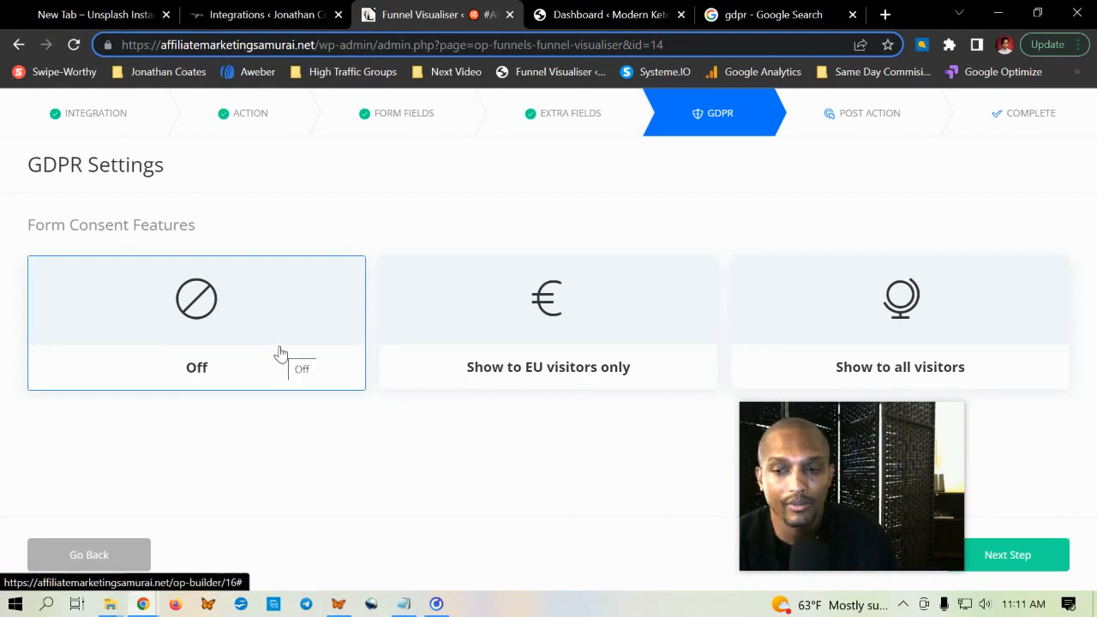
pyautogui.click(1031, 557)
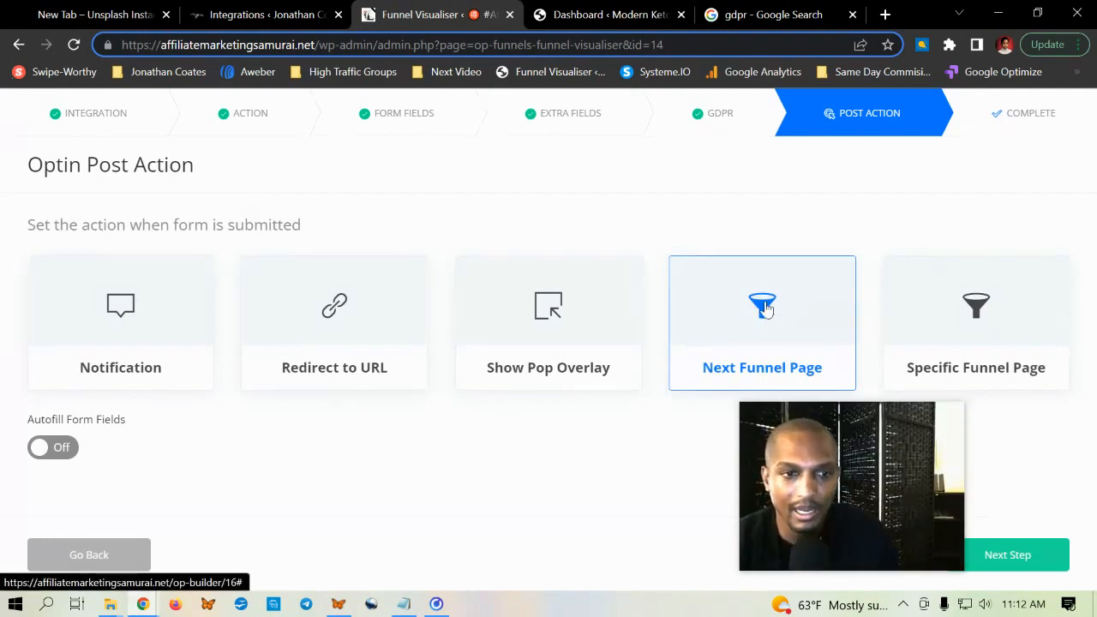
# Look at the Redirect to URL option, but set the form's post action to Next Funnel Page and finish the setup.
pyautogui.click(366, 364)
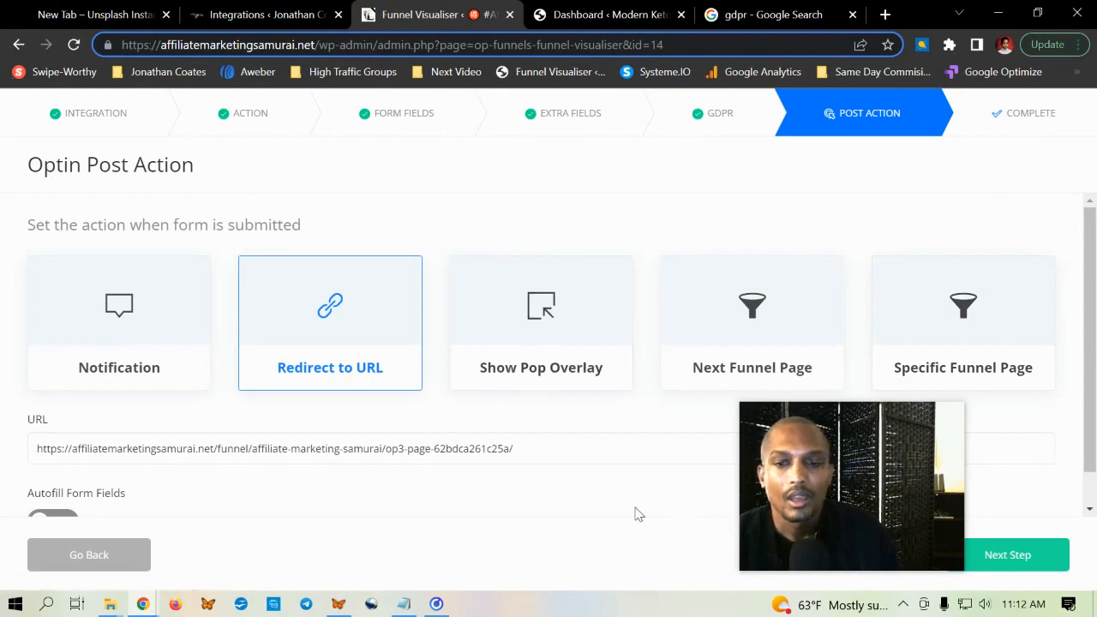
pyautogui.scroll(-1, 637, 515)
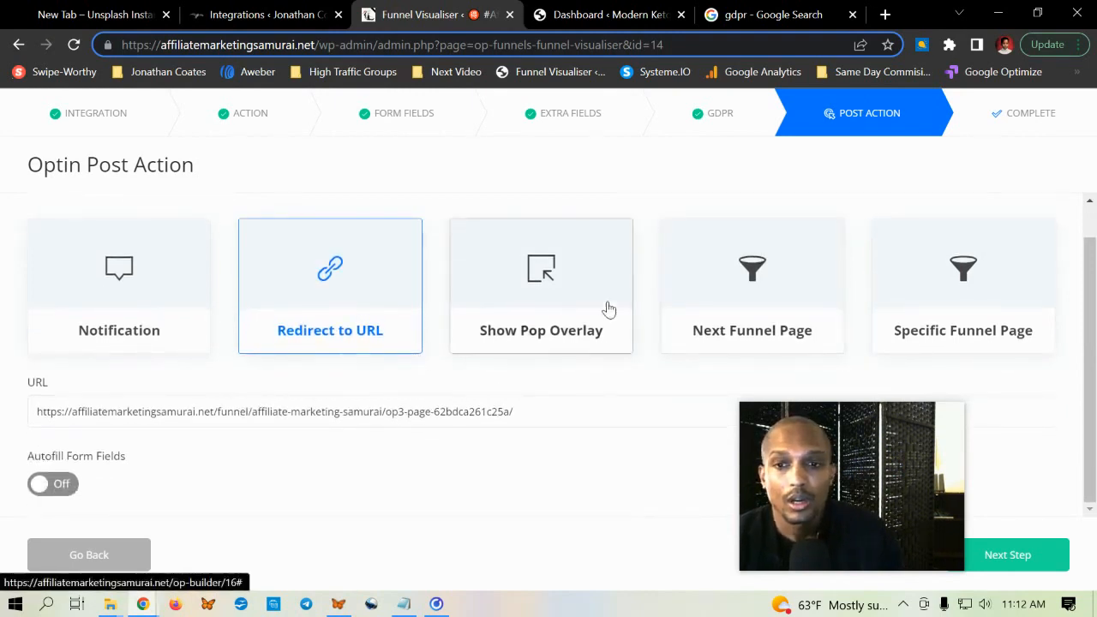
pyautogui.click(748, 304)
pyautogui.click(1046, 557)
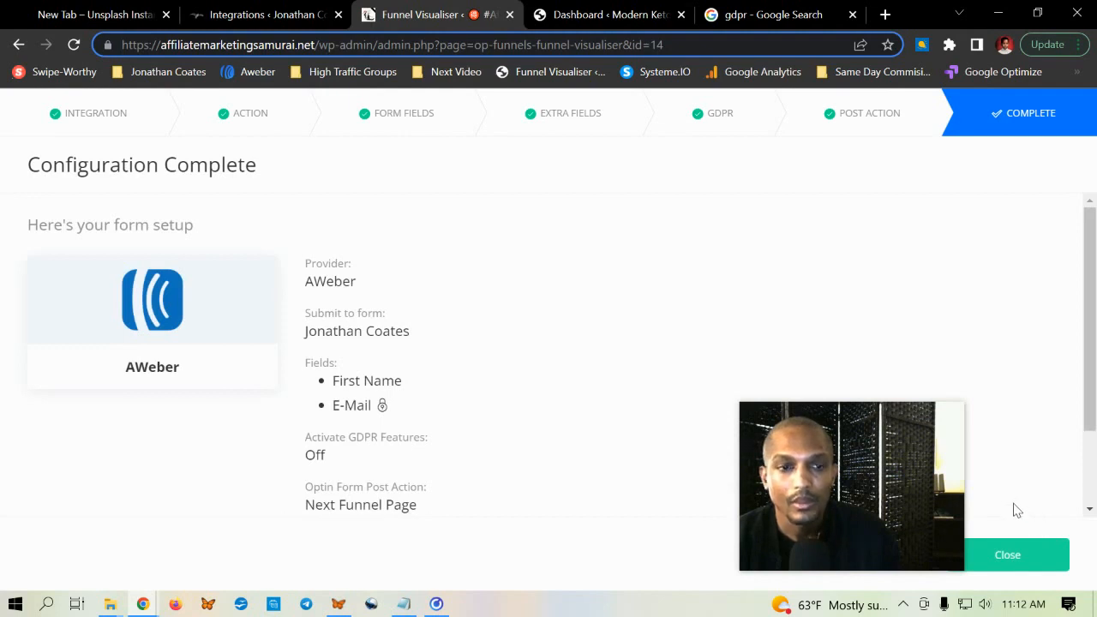
# Review the AWeber form setup summary, close the configuration and check the form's first name and e-mail fields.
pyautogui.scroll(-1, 465, 263)
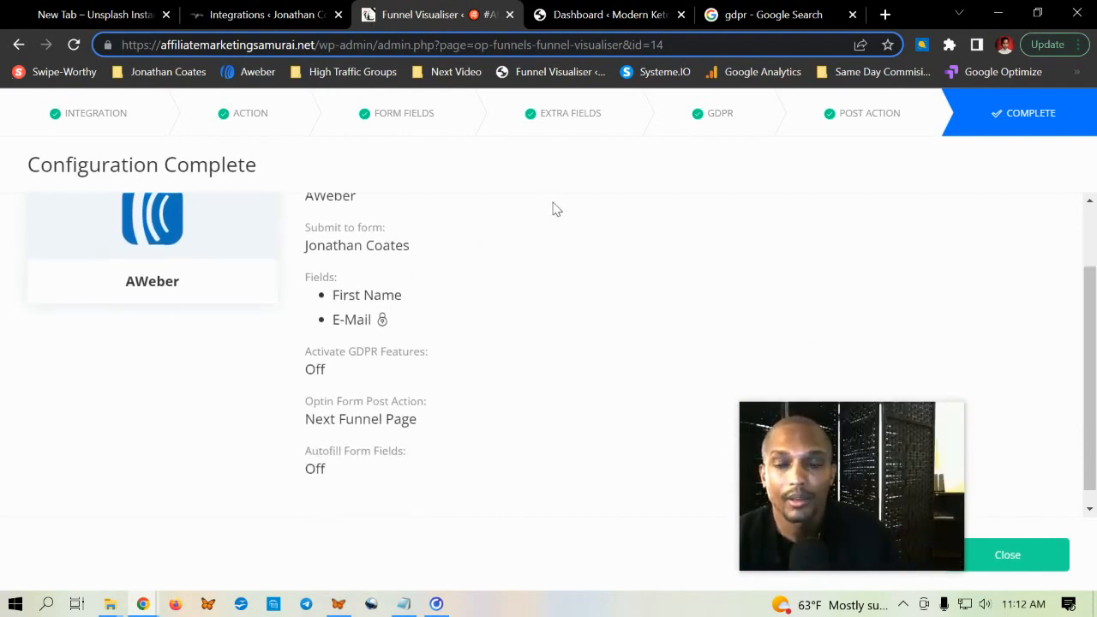
pyautogui.scroll(-1, 554, 221)
pyautogui.scroll(2, 551, 260)
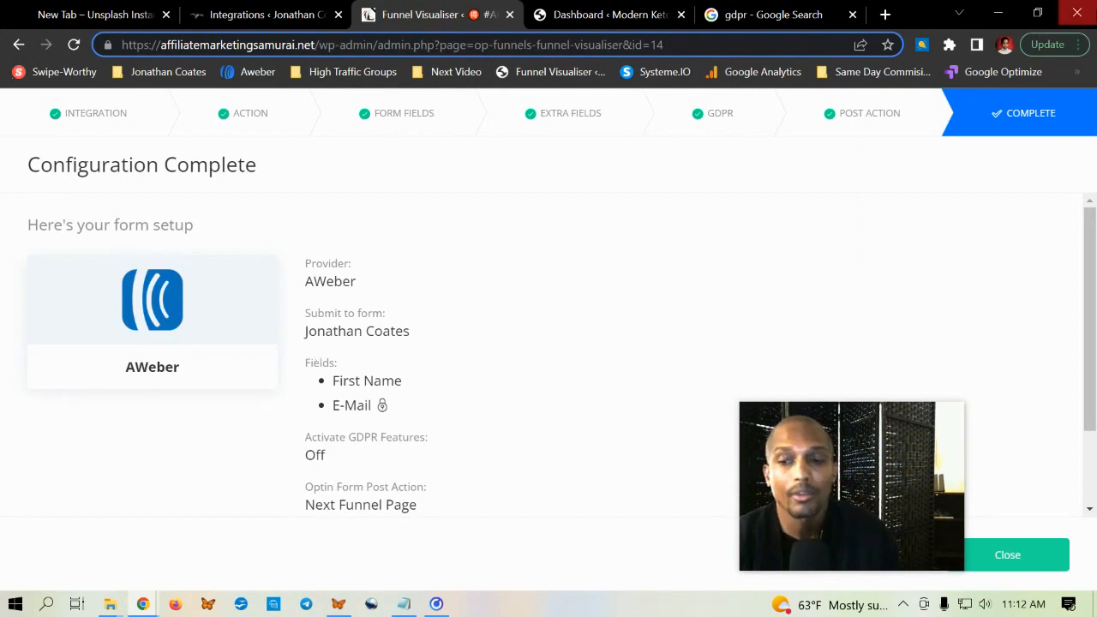
pyautogui.click(1020, 555)
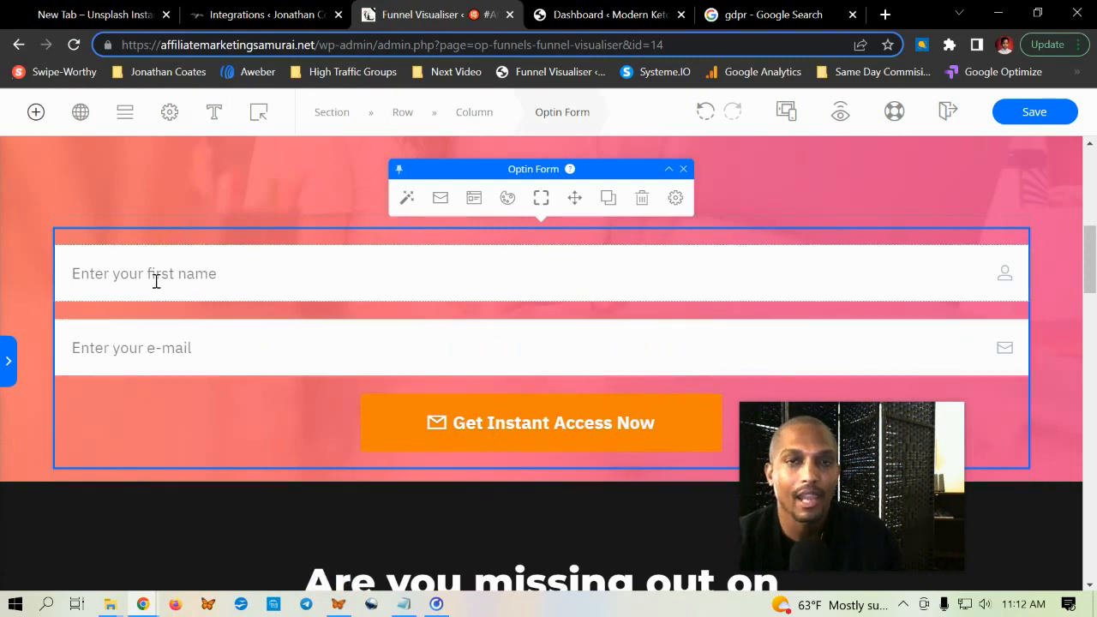
pyautogui.click(263, 277)
pyautogui.click(282, 366)
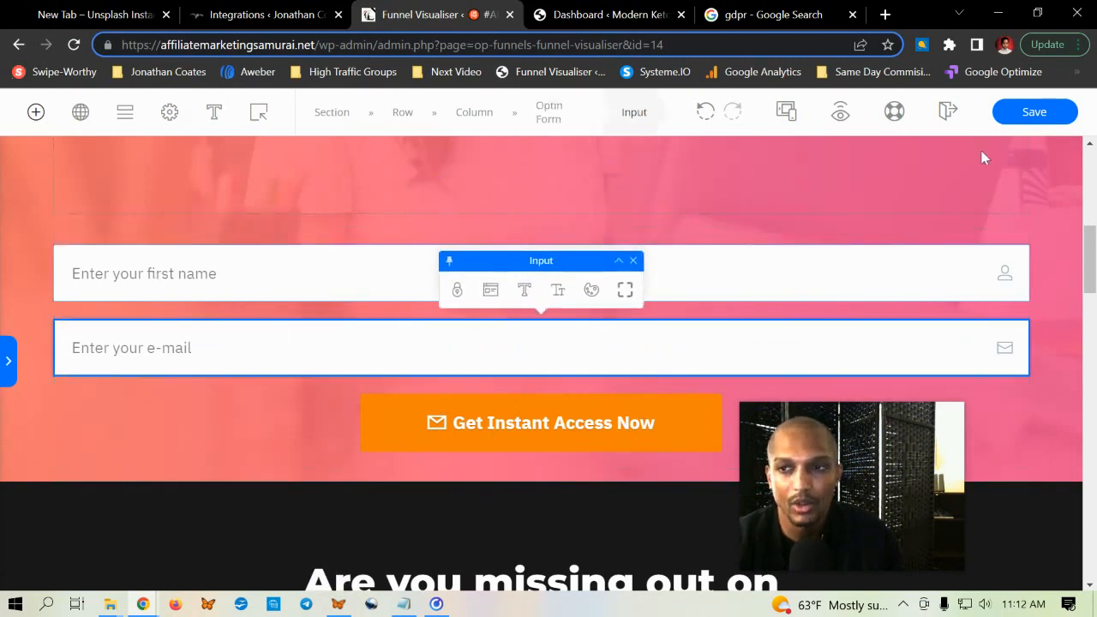
# Save the landing page and look through its headline, opt-in form and leads sections.
pyautogui.click(1033, 115)
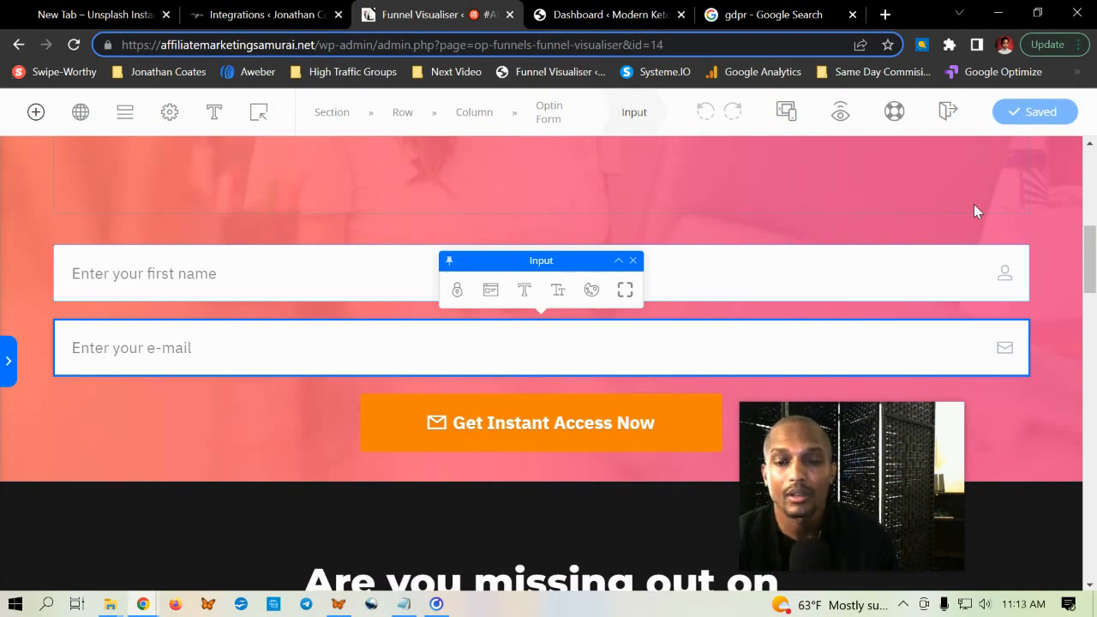
pyautogui.scroll(4, 974, 205)
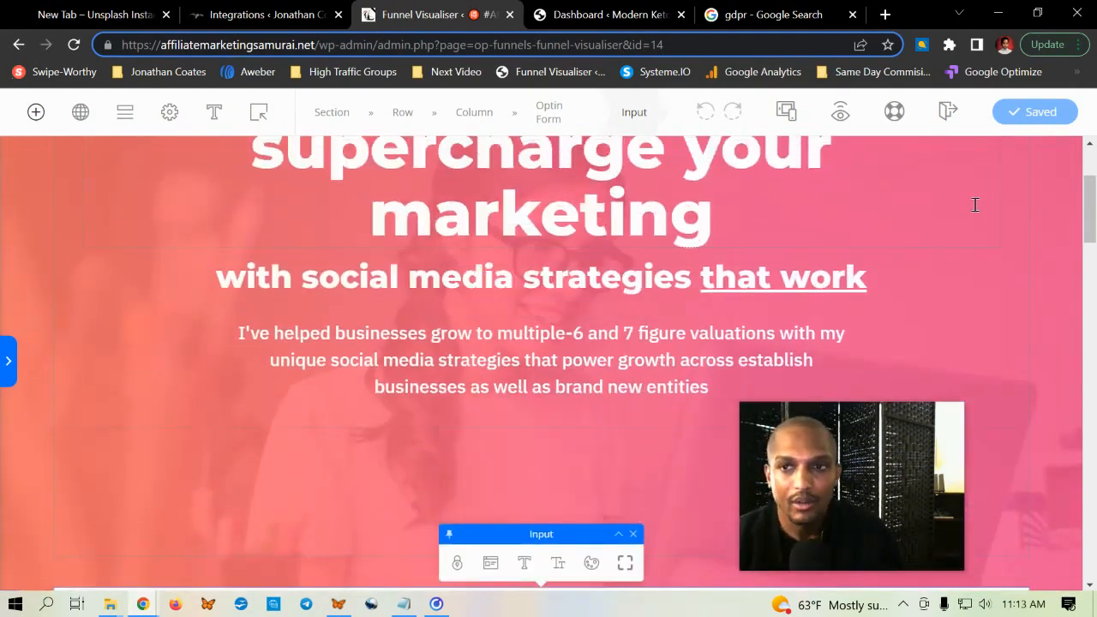
pyautogui.scroll(2, 457, 232)
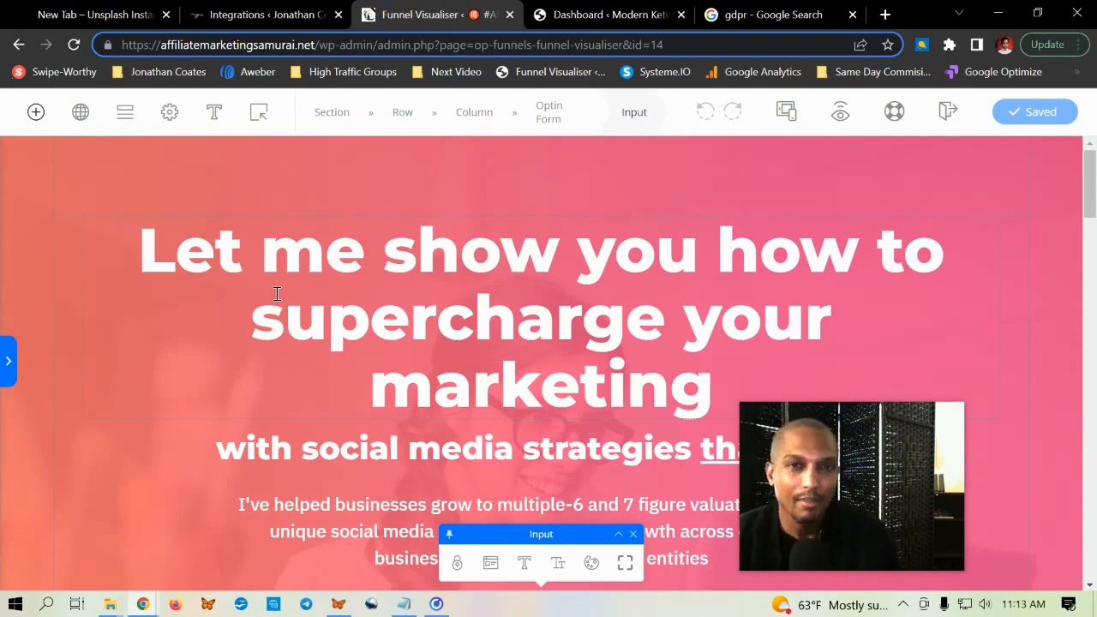
pyautogui.scroll(-1, 322, 296)
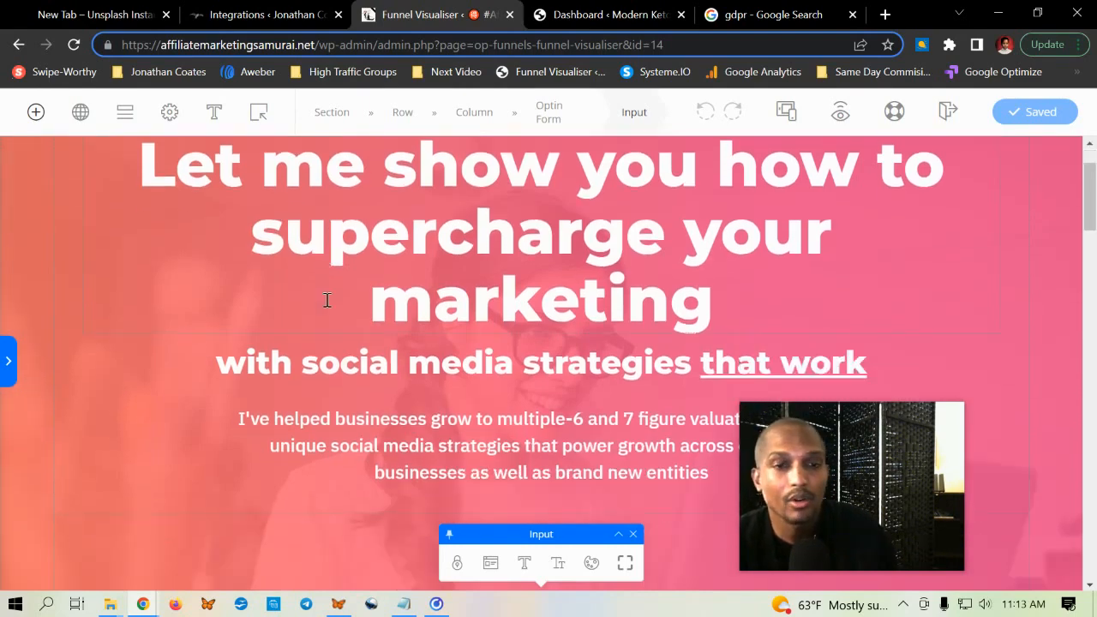
pyautogui.scroll(-5, 326, 299)
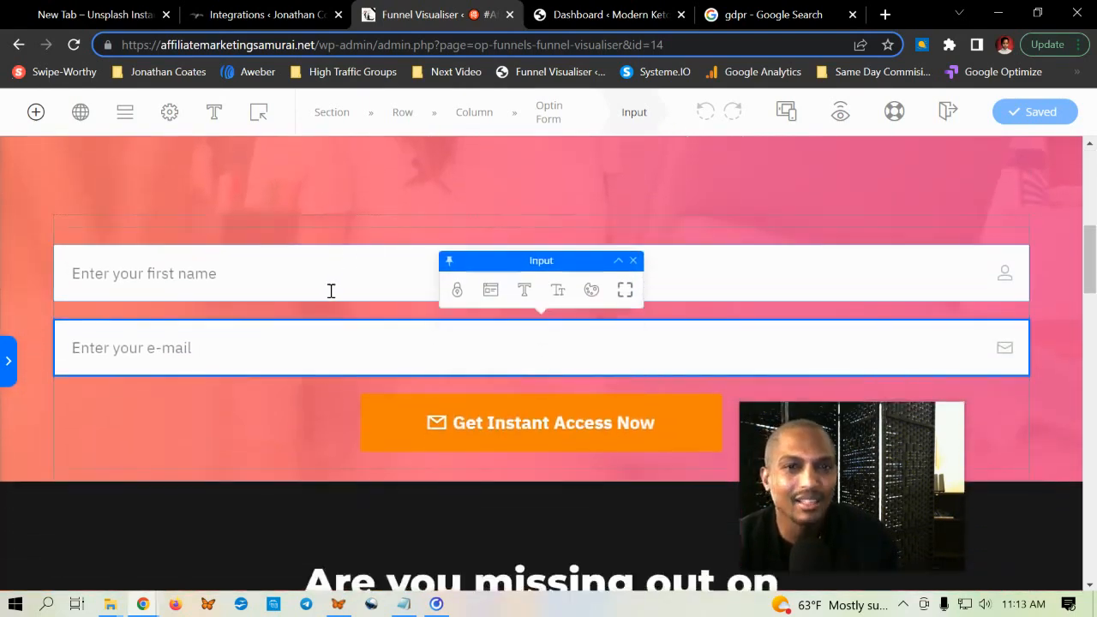
pyautogui.scroll(-4, 331, 291)
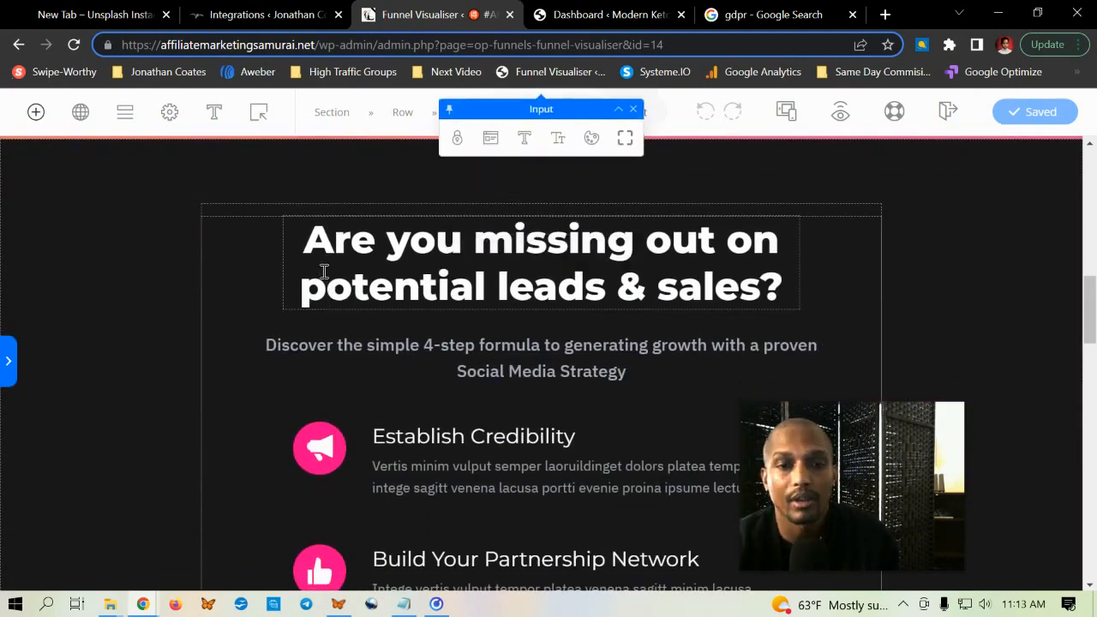
pyautogui.scroll(3, 324, 272)
pyautogui.scroll(1, 375, 296)
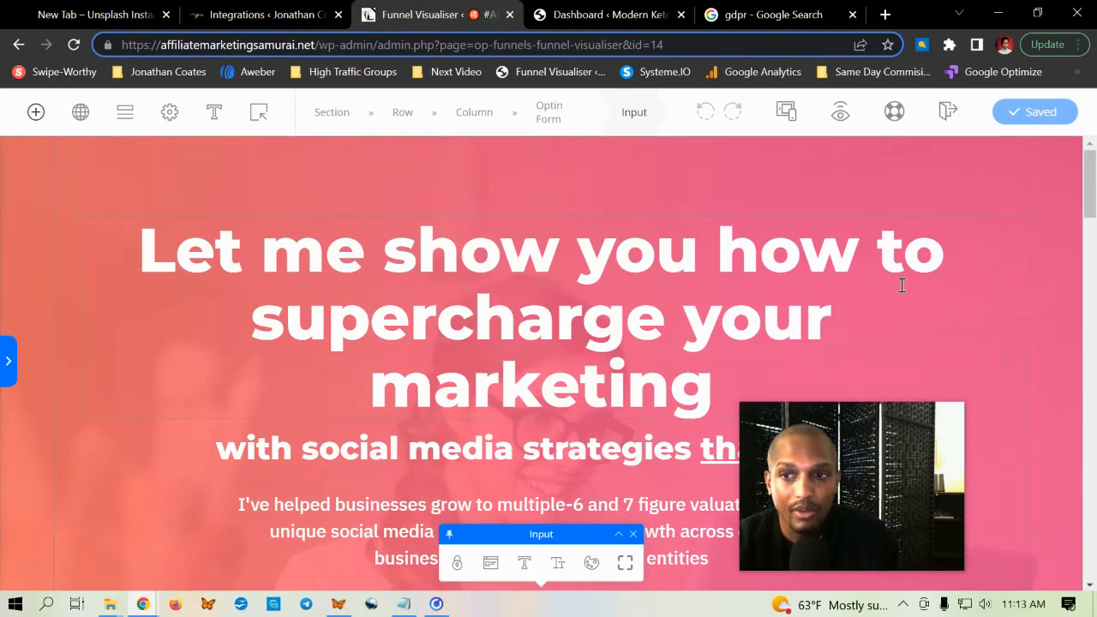
# Examine the editing options of the hero column and main headline, the column's spacing settings and the available page elements.
pyautogui.click(1022, 285)
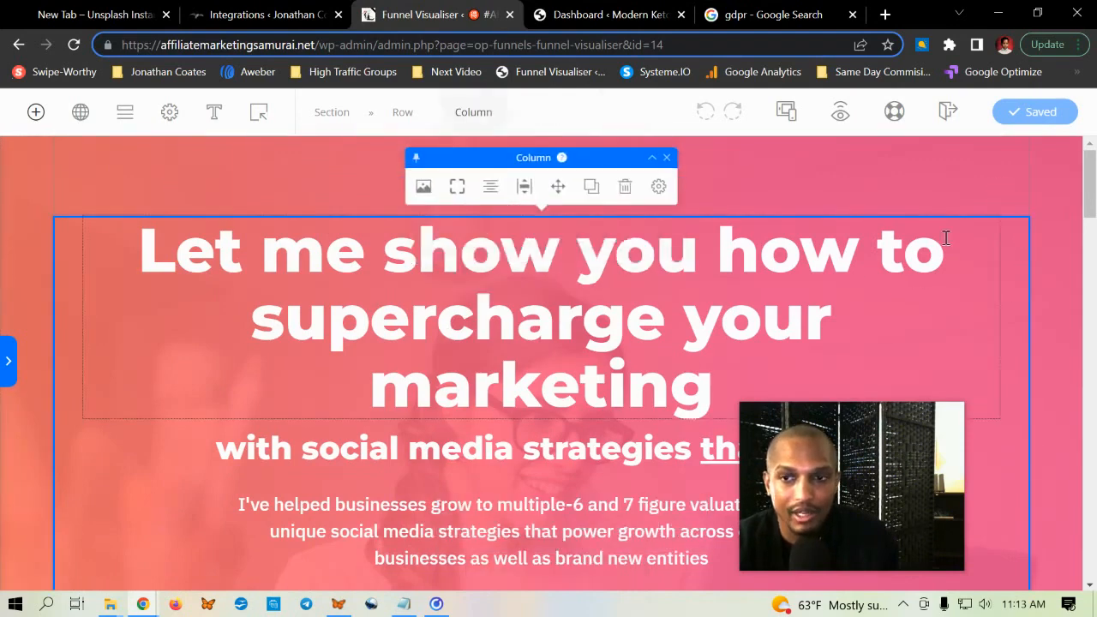
pyautogui.click(867, 325)
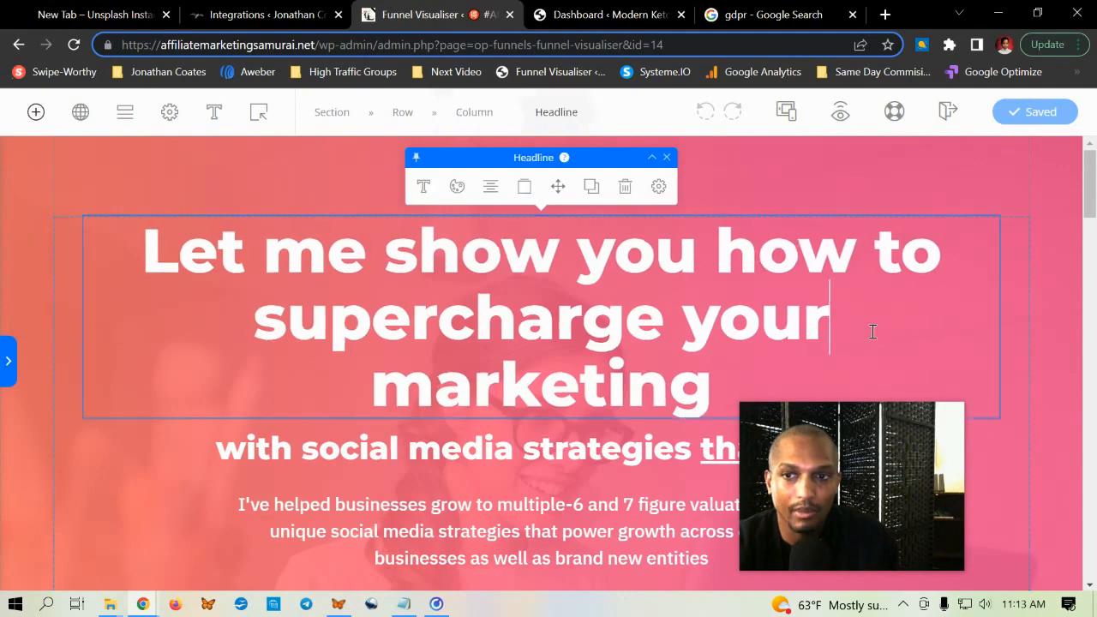
pyautogui.click(976, 481)
pyautogui.moveTo(908, 518); pyautogui.dragTo(991, 519)
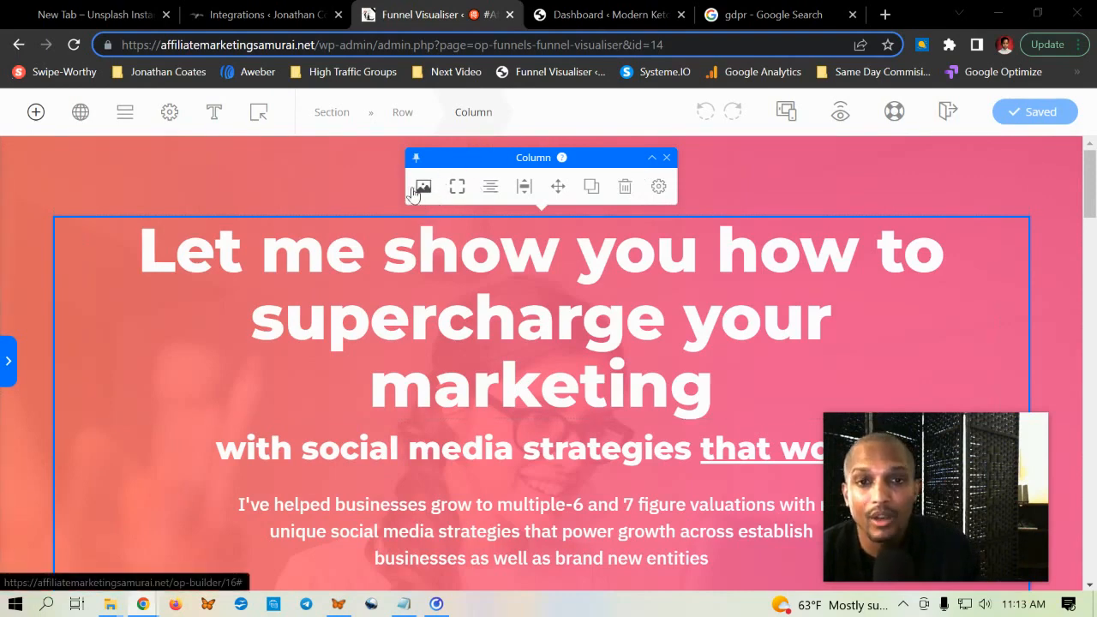
pyautogui.click(659, 187)
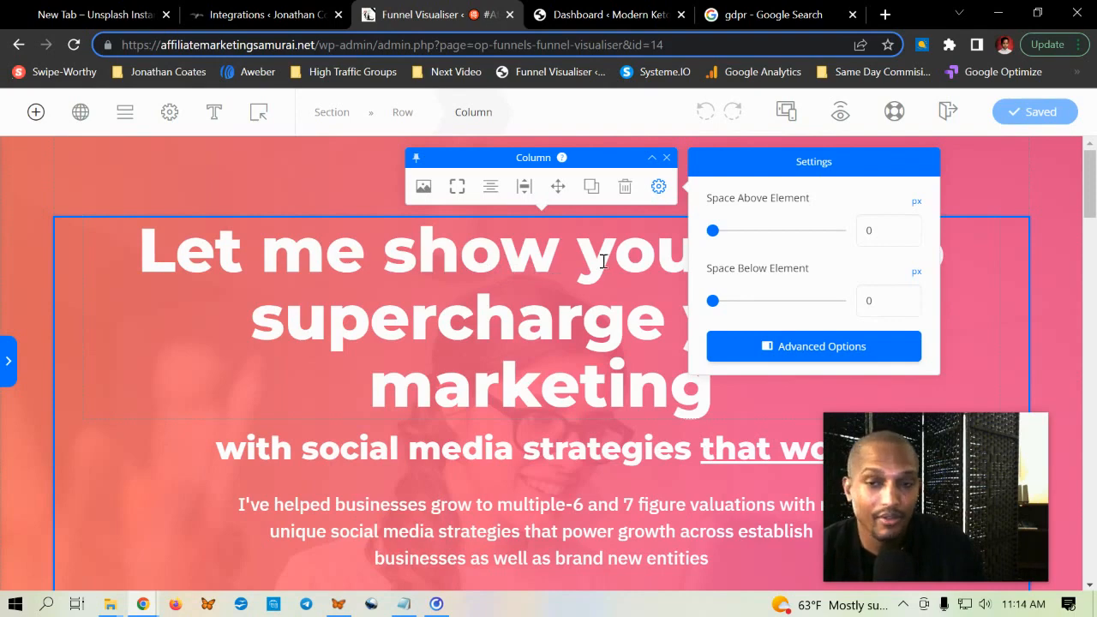
pyautogui.click(636, 276)
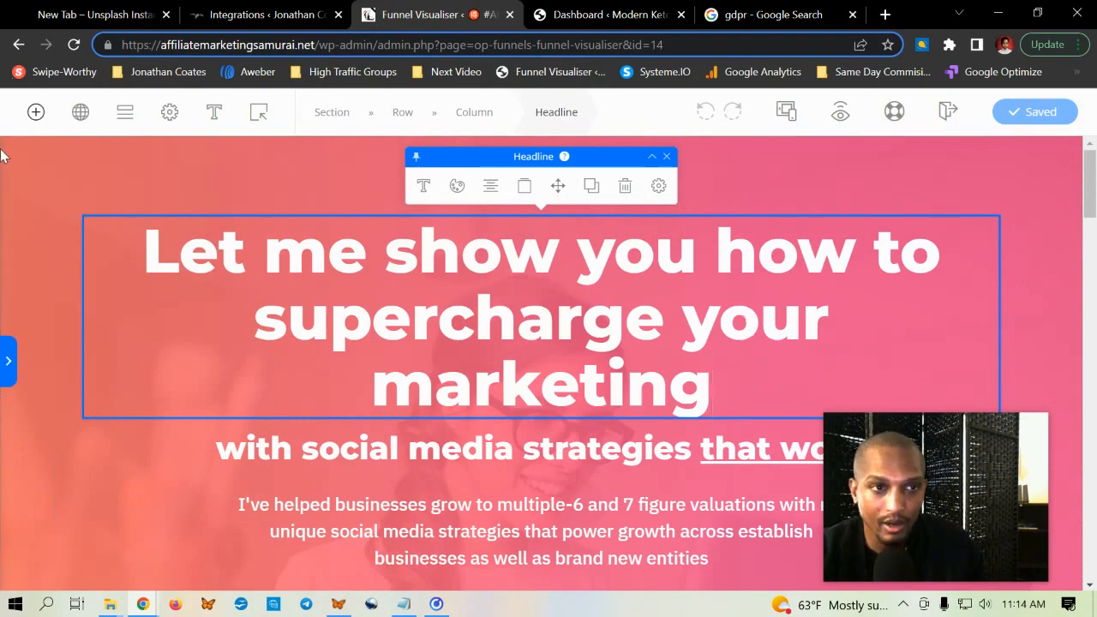
pyautogui.click(36, 112)
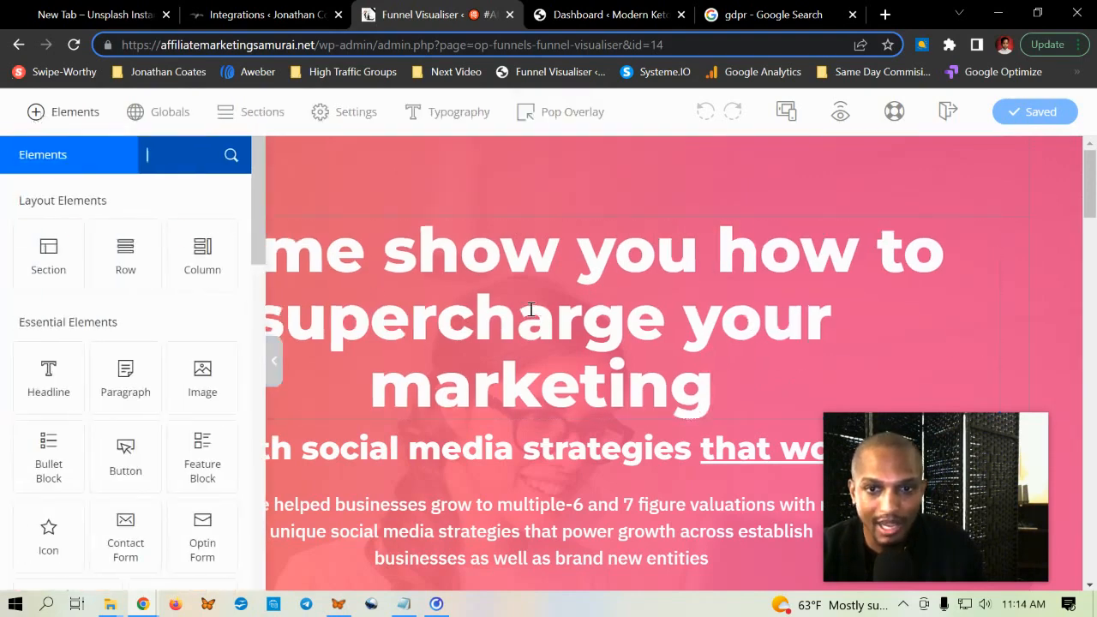
# Delete the "Let me show you how to supercharge your marketing" headline and add a new Headline element above "with social media strategies that work".
pyautogui.click(771, 368)
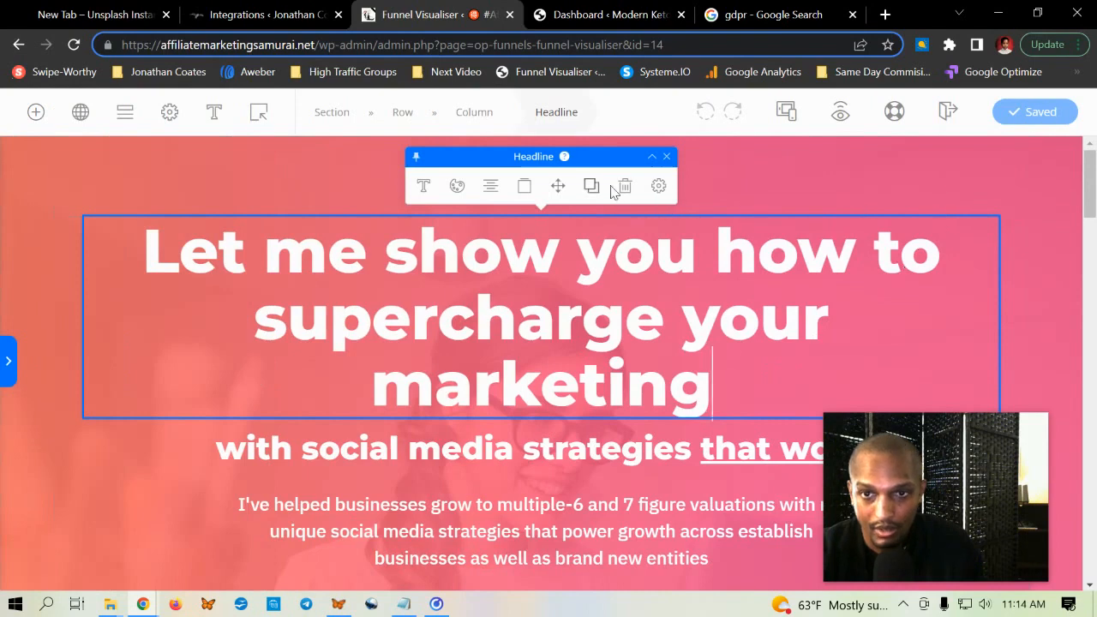
pyautogui.click(625, 186)
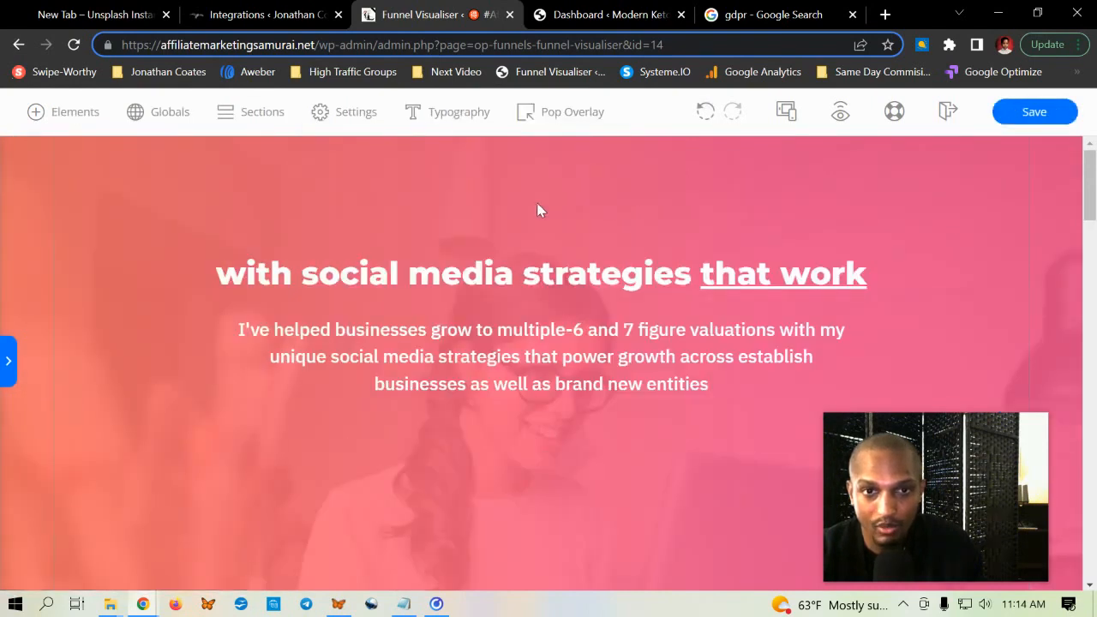
pyautogui.click(36, 113)
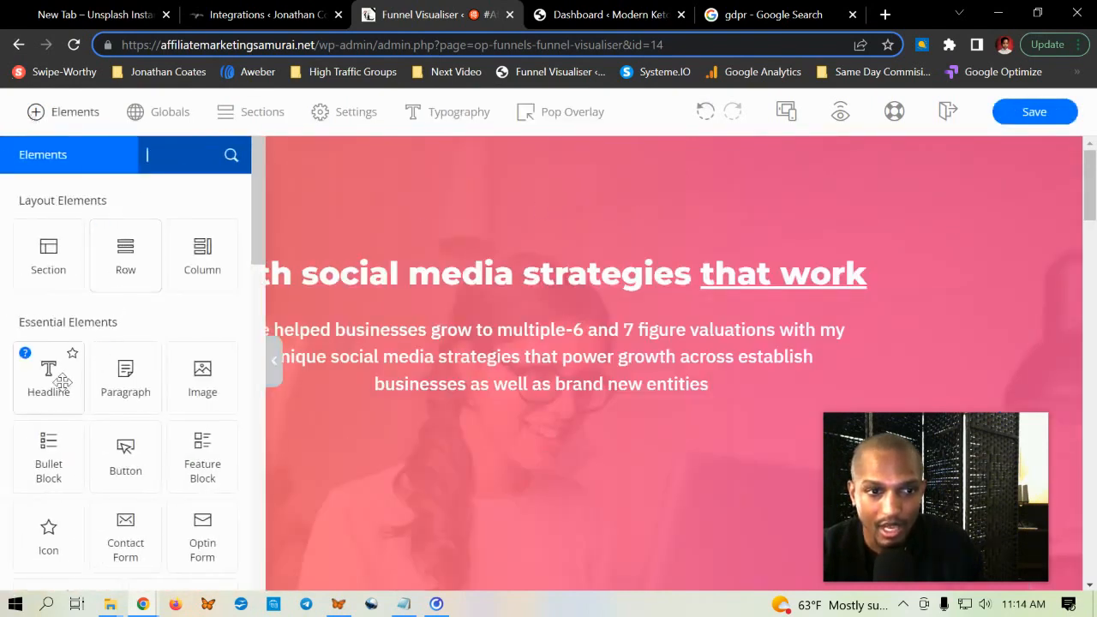
pyautogui.moveTo(62, 382); pyautogui.dragTo(387, 268)
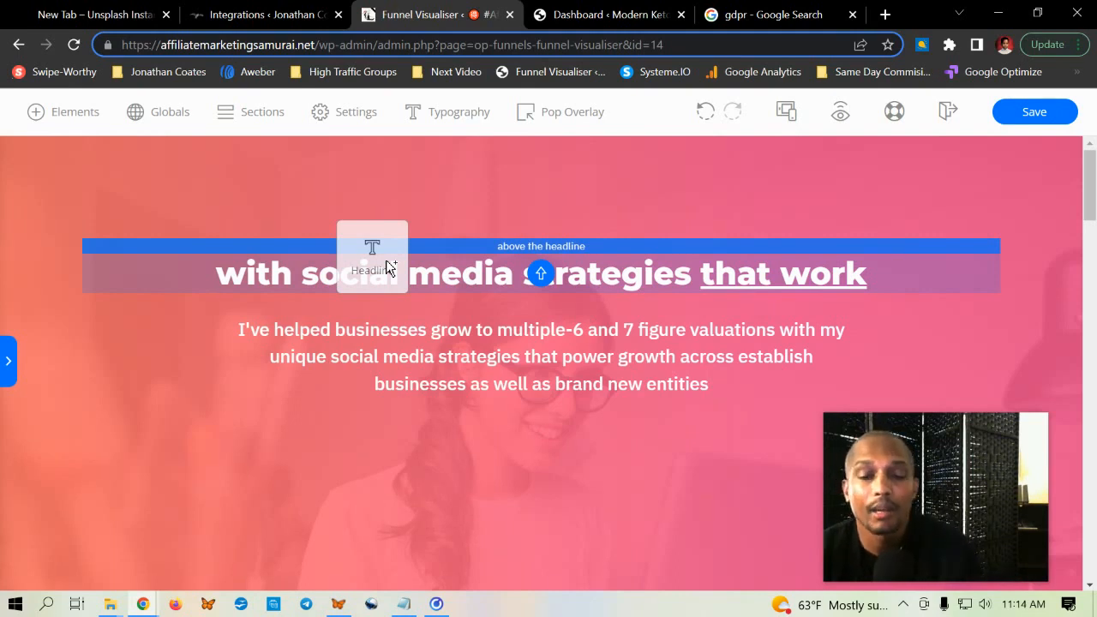
pyautogui.moveTo(386, 260); pyautogui.dragTo(504, 266)
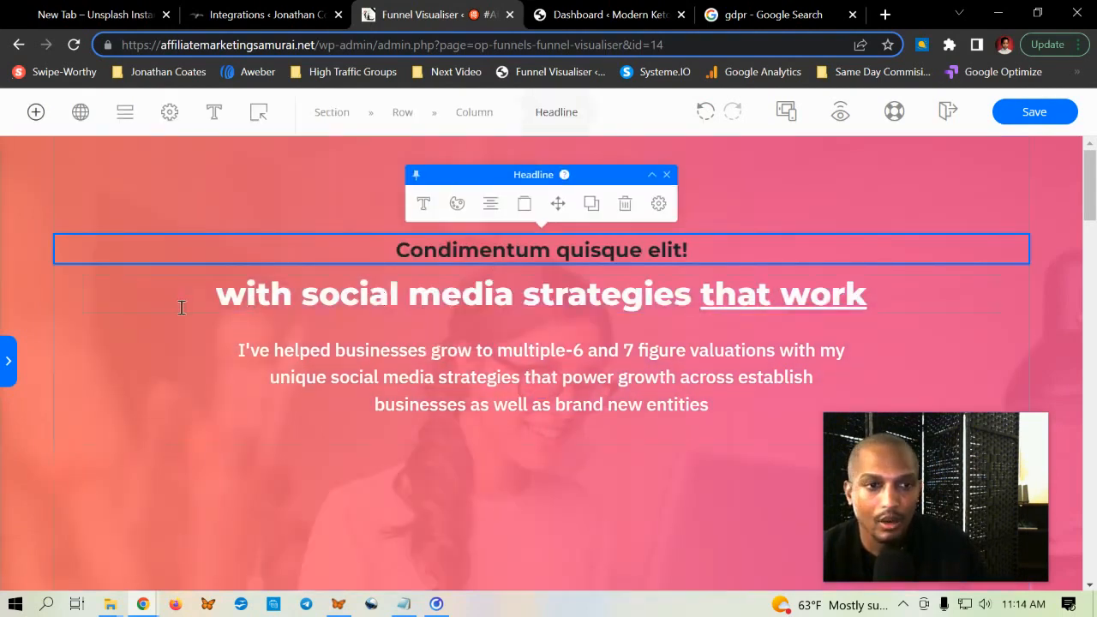
# Add a second Headline element directly above "with social media strategies that work" and set its max width to 95%.
pyautogui.click(34, 112)
pyautogui.moveTo(58, 378); pyautogui.dragTo(431, 281)
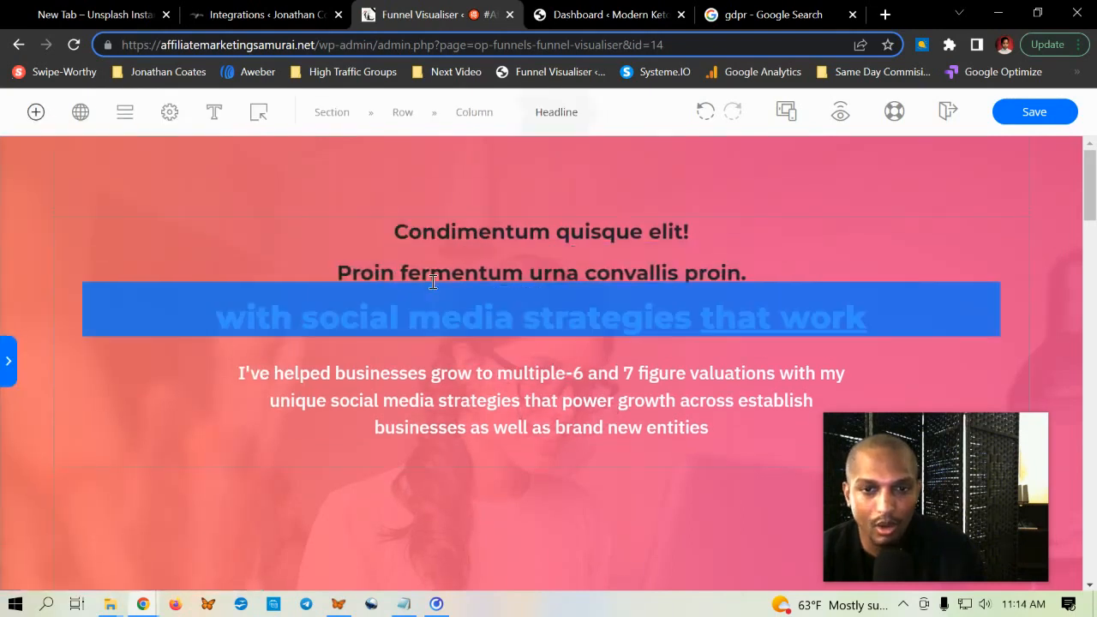
pyautogui.moveTo(341, 273); pyautogui.dragTo(759, 274)
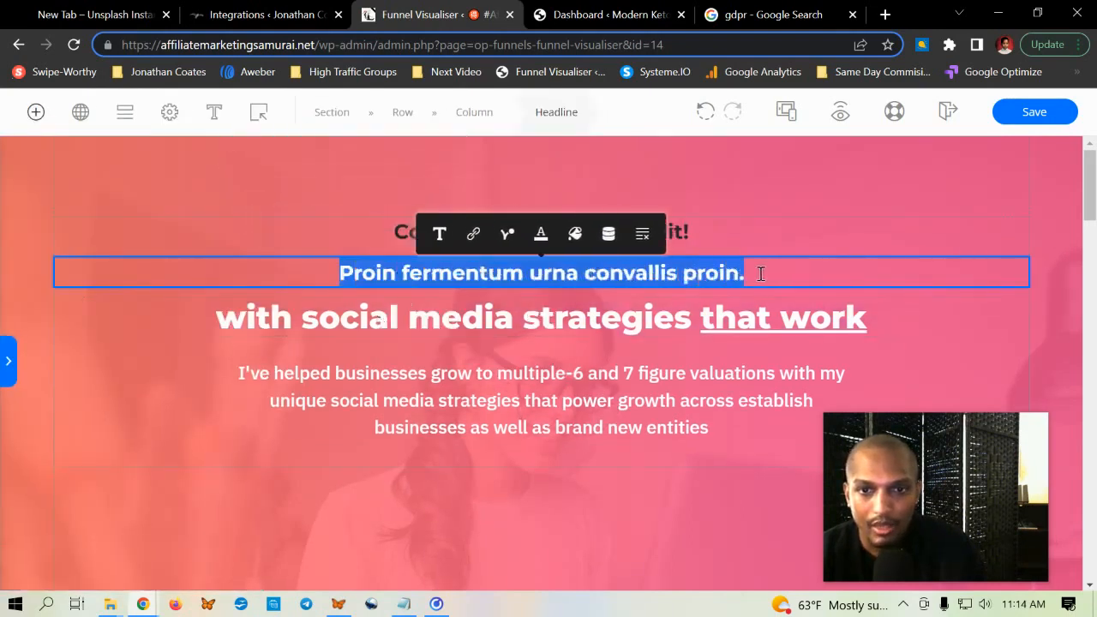
pyautogui.click(791, 273)
pyautogui.click(659, 226)
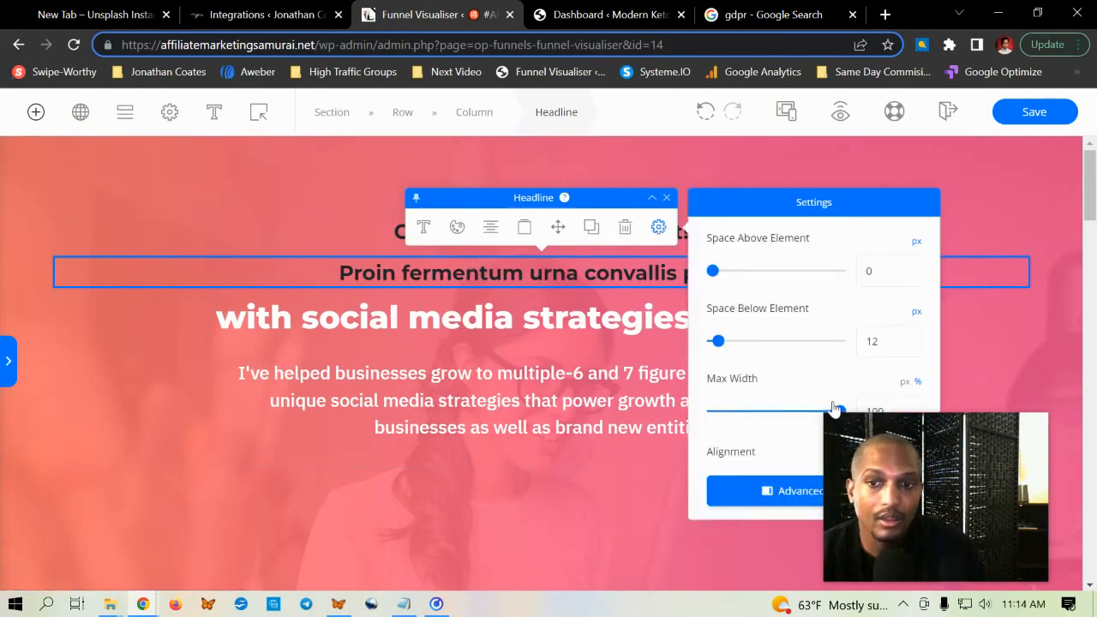
pyautogui.moveTo(834, 406); pyautogui.dragTo(835, 407)
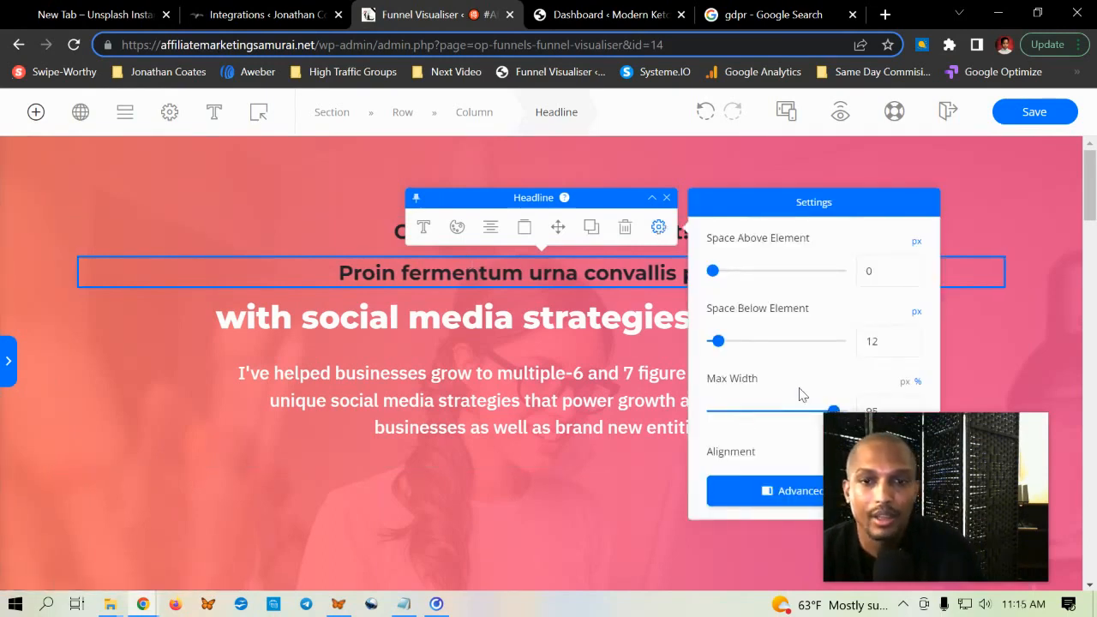
# Reduce the font size of the second placeholder headline, "Proin fermentum urna convallis proin.".
pyautogui.click(423, 228)
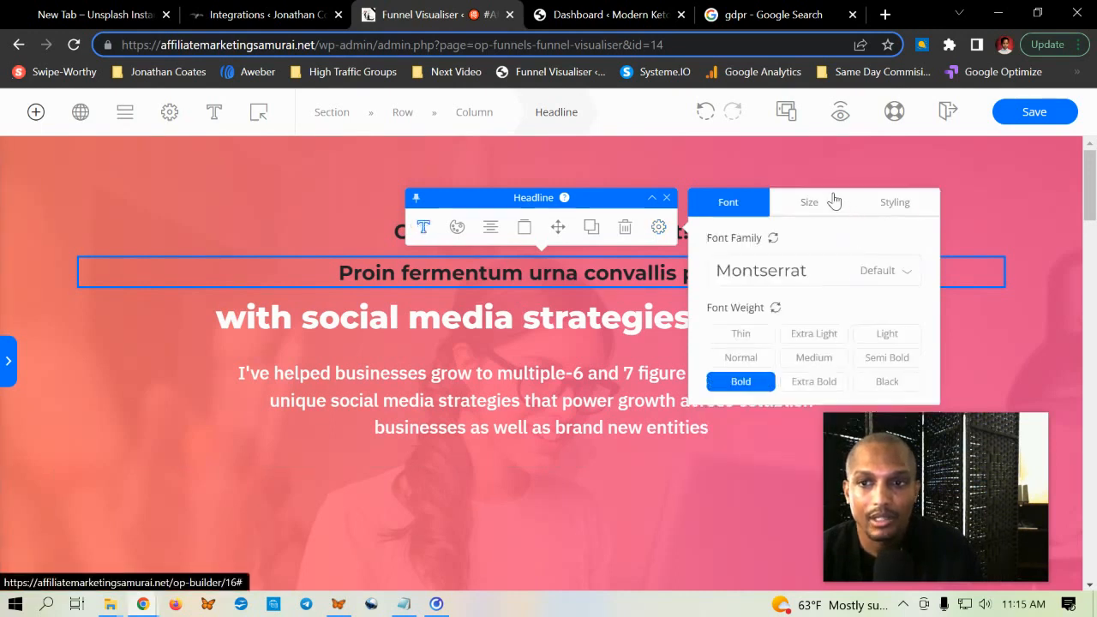
pyautogui.click(809, 205)
pyautogui.moveTo(744, 271); pyautogui.dragTo(720, 270)
# Set the font size of the "Condimentum quisque elit!" headline to 37 px.
pyautogui.click(396, 235)
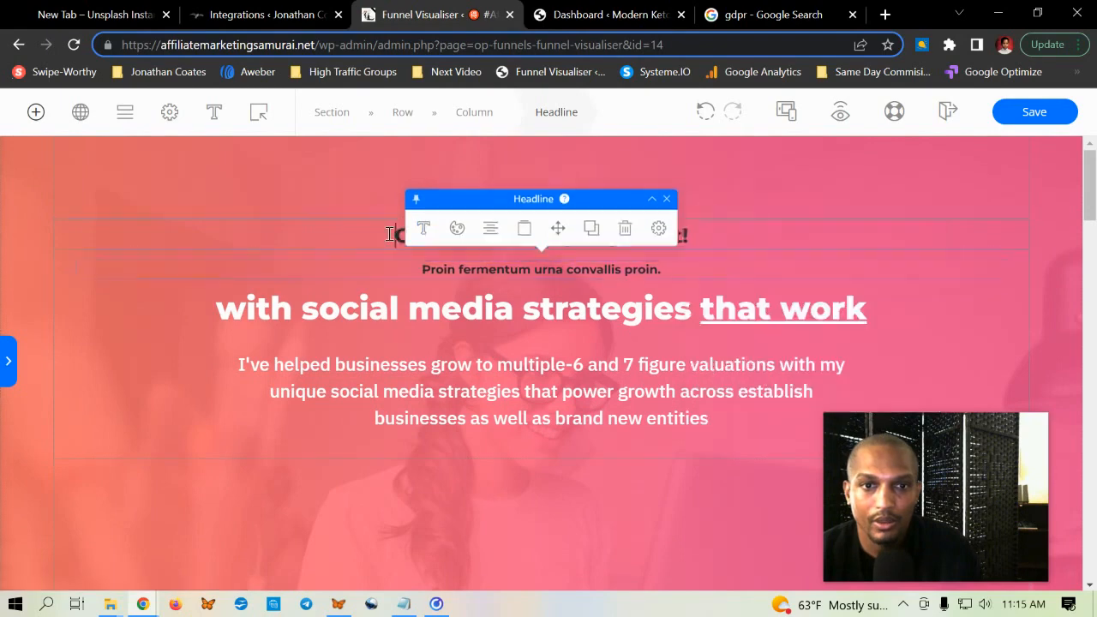
pyautogui.click(423, 190)
pyautogui.click(804, 170)
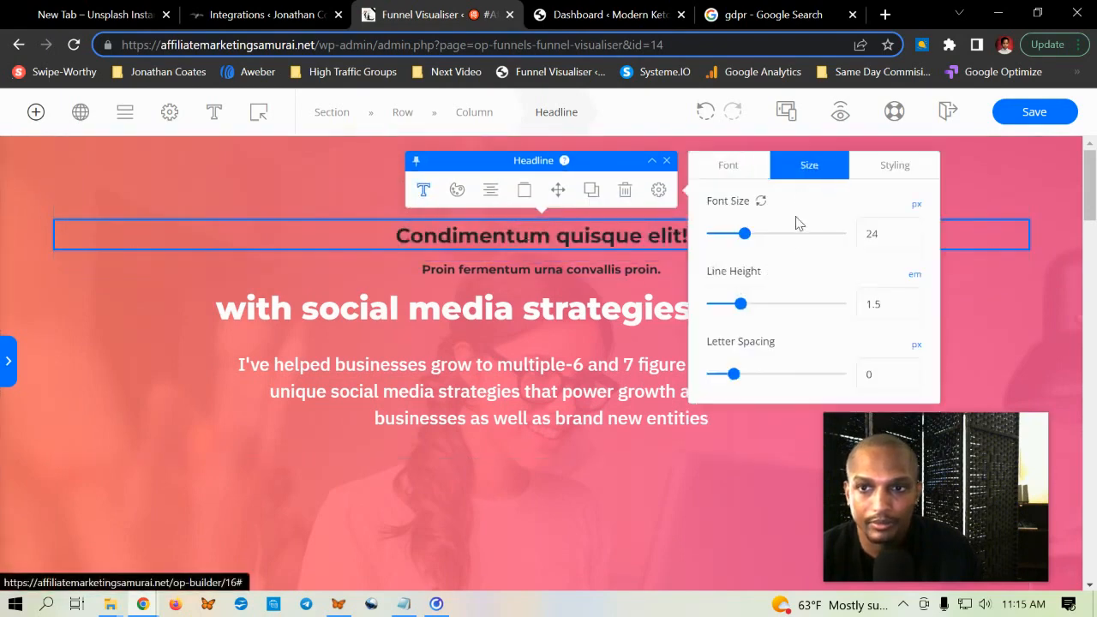
pyautogui.moveTo(755, 237); pyautogui.dragTo(769, 234)
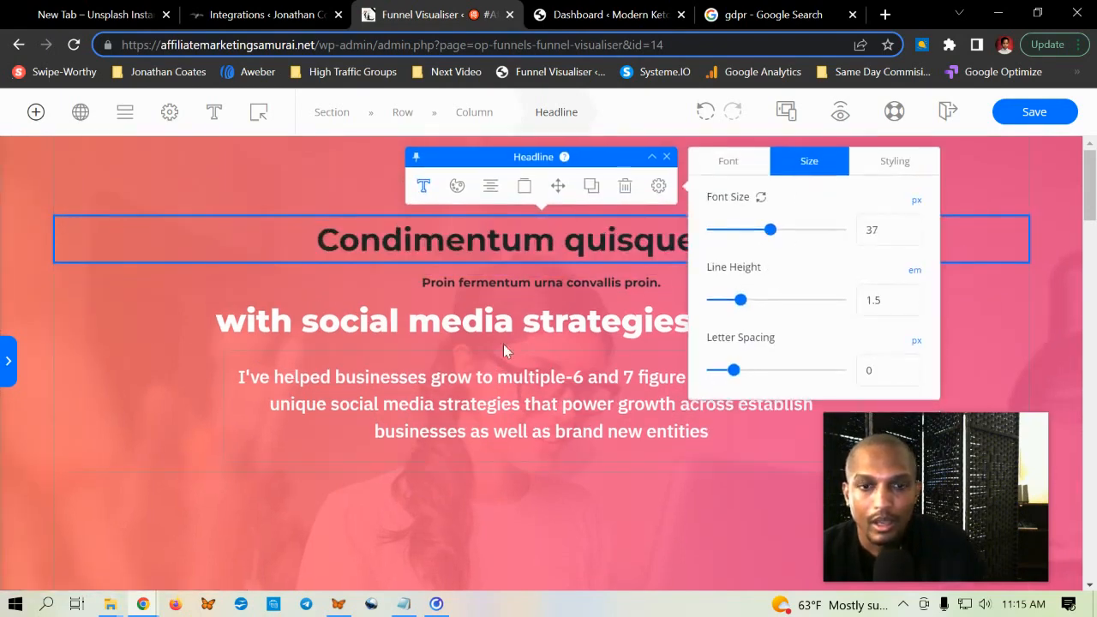
# Delete the "with social media strategies that work" headline and the paragraph about helping businesses grow.
pyautogui.click(433, 330)
pyautogui.click(628, 271)
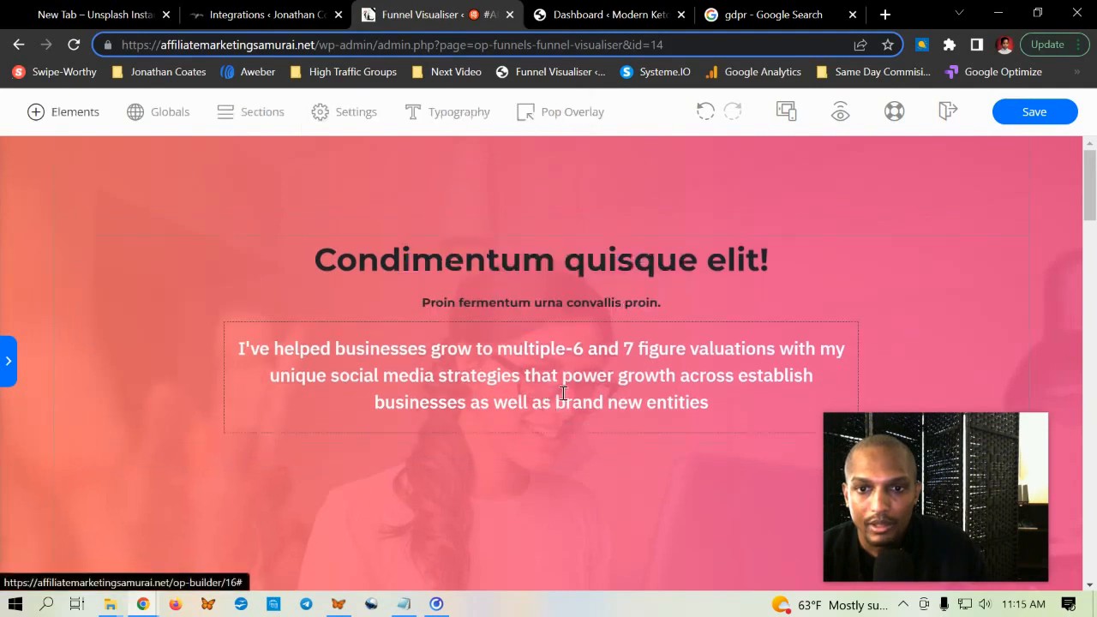
pyautogui.click(651, 326)
pyautogui.click(602, 285)
# Add a Video element below the two headlines in the hero section, above the opt-in form.
pyautogui.scroll(-2, 501, 460)
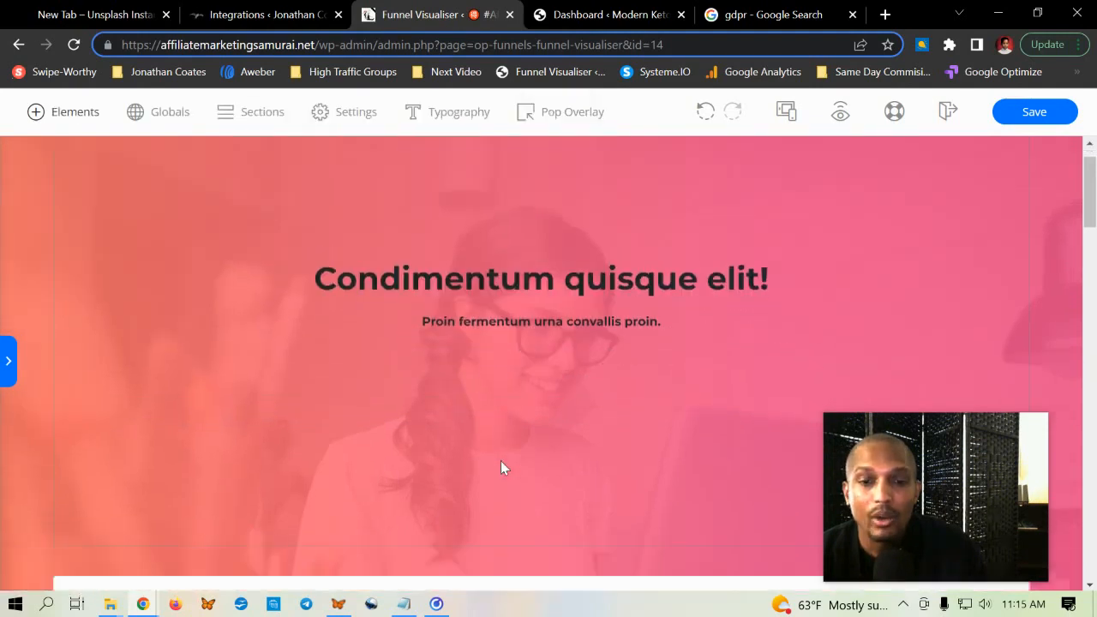
pyautogui.click(47, 116)
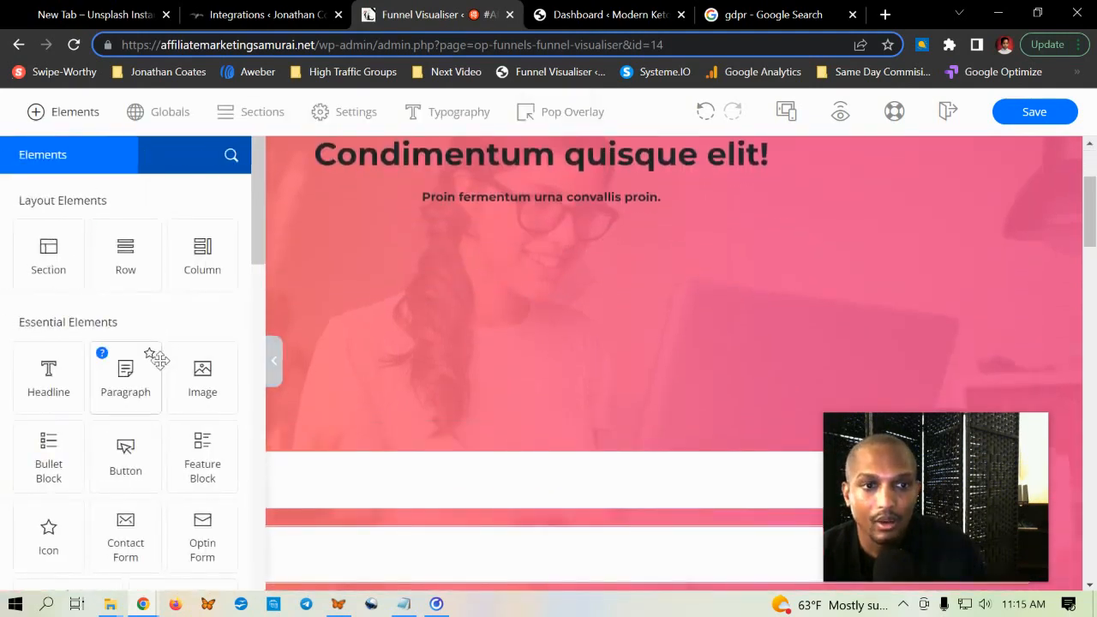
pyautogui.scroll(-3, 171, 343)
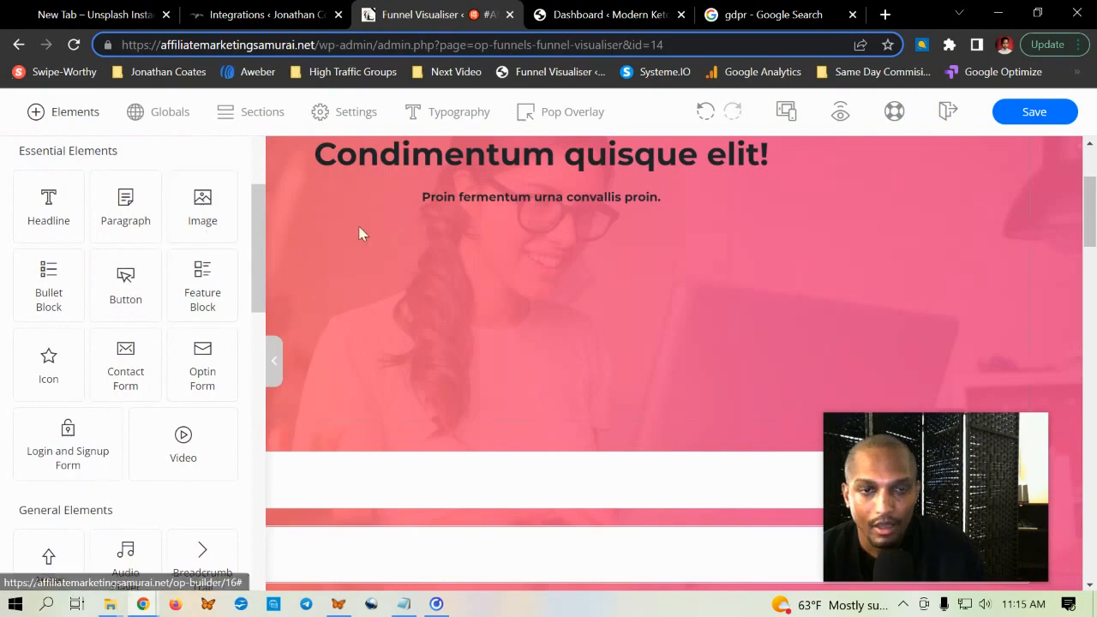
pyautogui.scroll(2, 472, 247)
pyautogui.scroll(-1, 182, 262)
pyautogui.moveTo(186, 353); pyautogui.dragTo(412, 419)
pyautogui.scroll(-4, 608, 274)
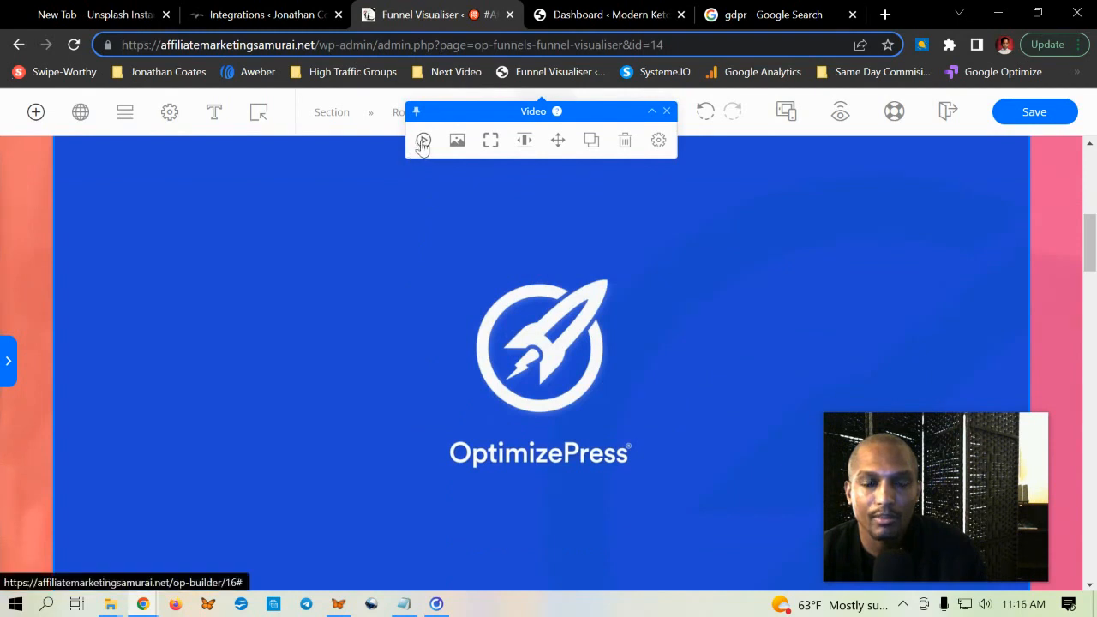
# Check the video's available source options, leave Vimeo selected and close the video settings.
pyautogui.click(423, 144)
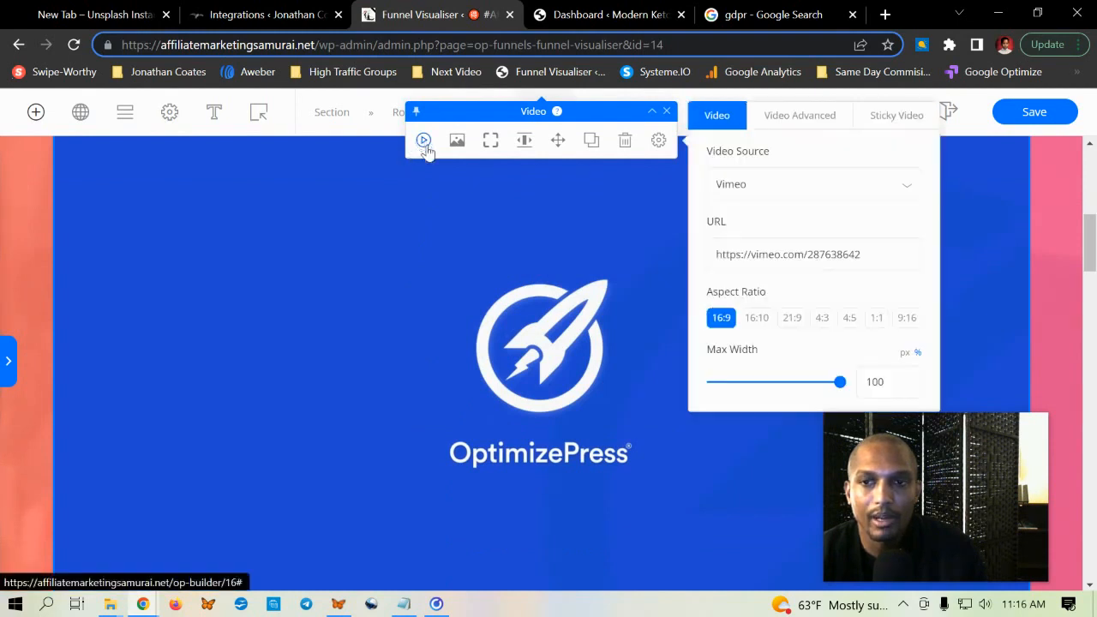
pyautogui.click(804, 184)
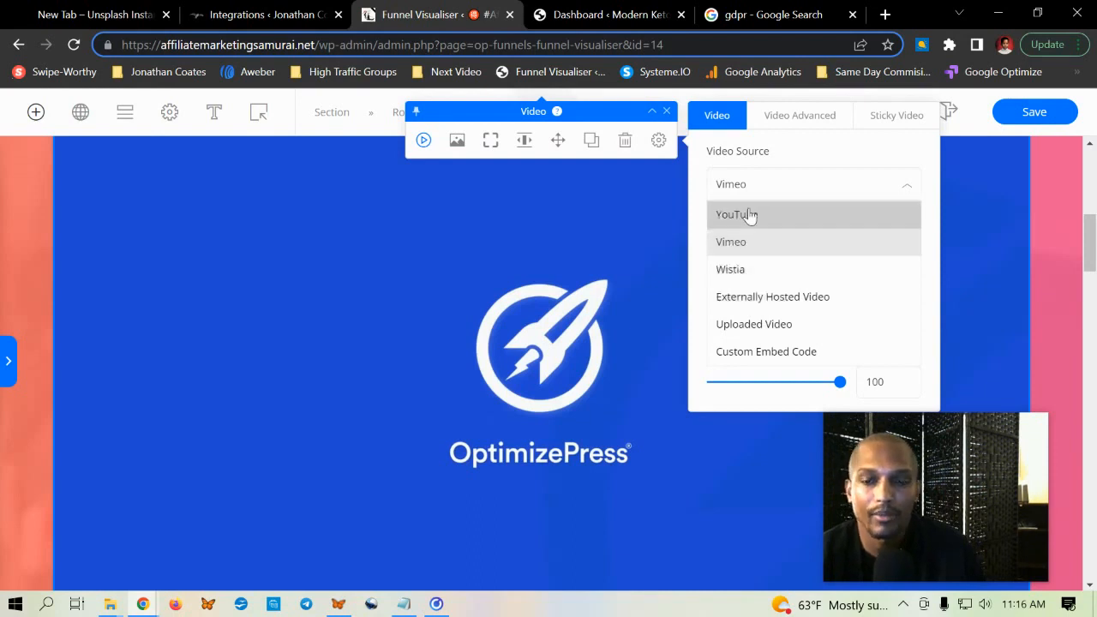
pyautogui.click(806, 139)
pyautogui.click(1047, 178)
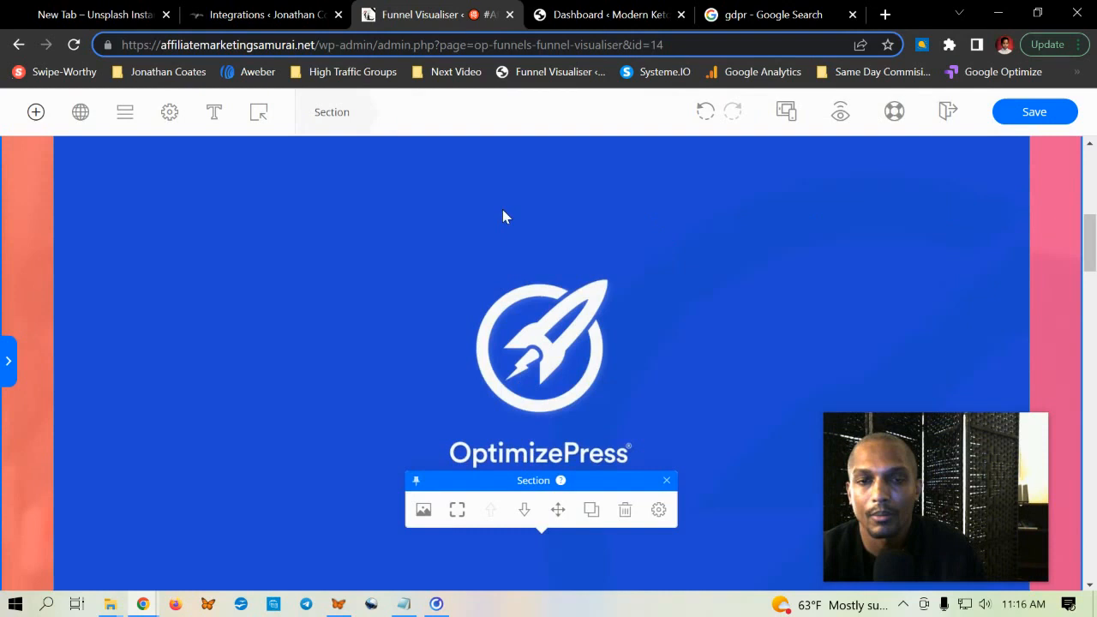
pyautogui.scroll(2, 404, 217)
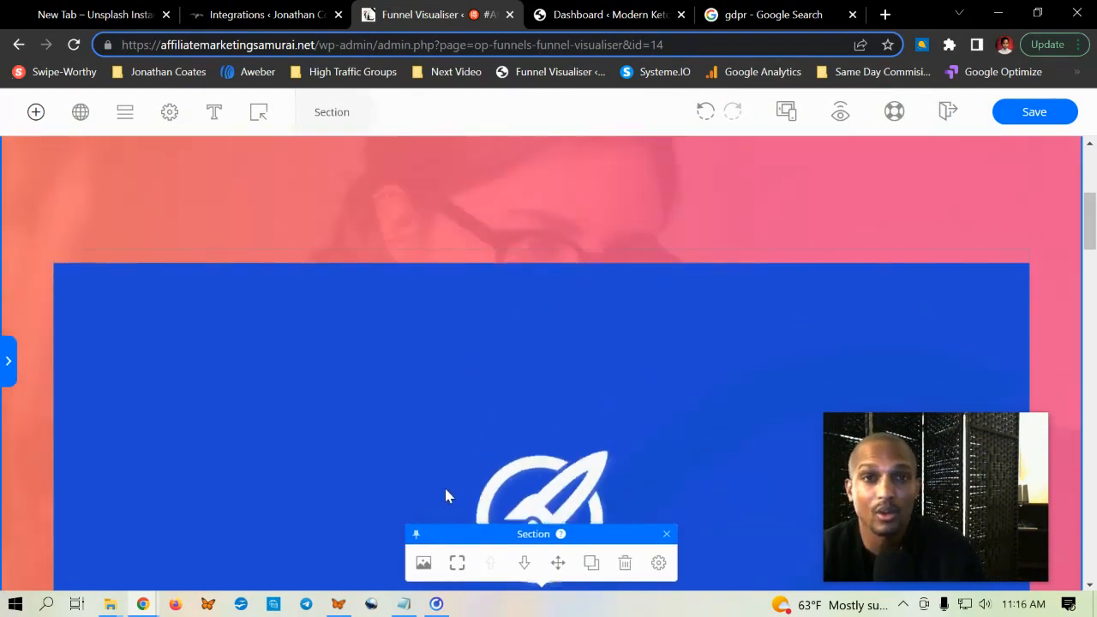
# Set the hero video's source to YouTube and put the cursor in its empty URL field.
pyautogui.click(424, 562)
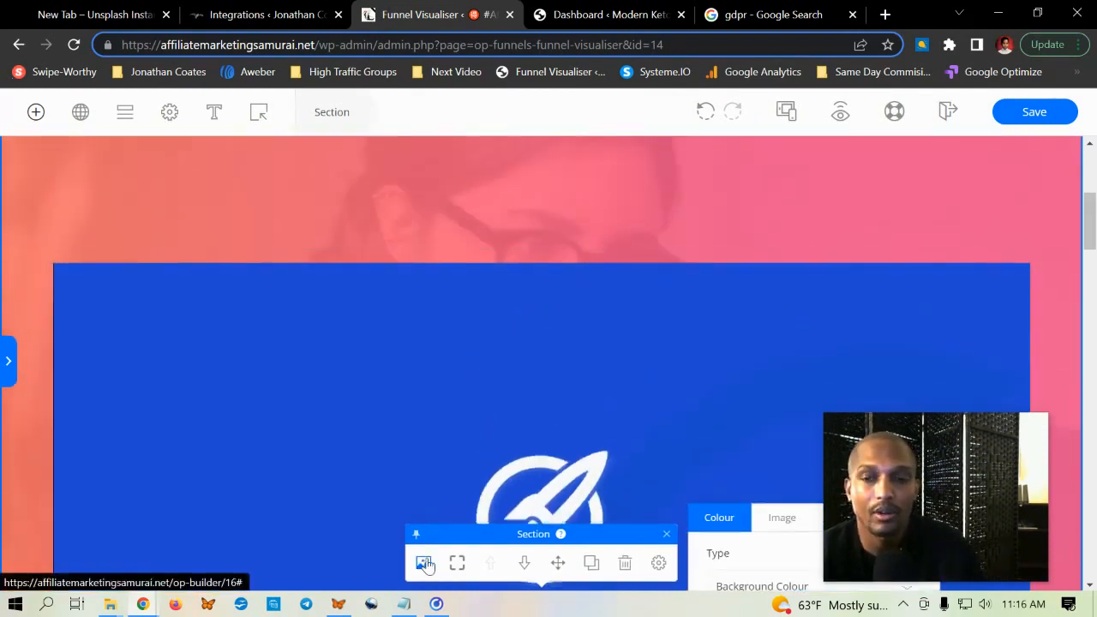
pyautogui.scroll(-2, 763, 306)
pyautogui.click(759, 298)
pyautogui.scroll(2, 899, 262)
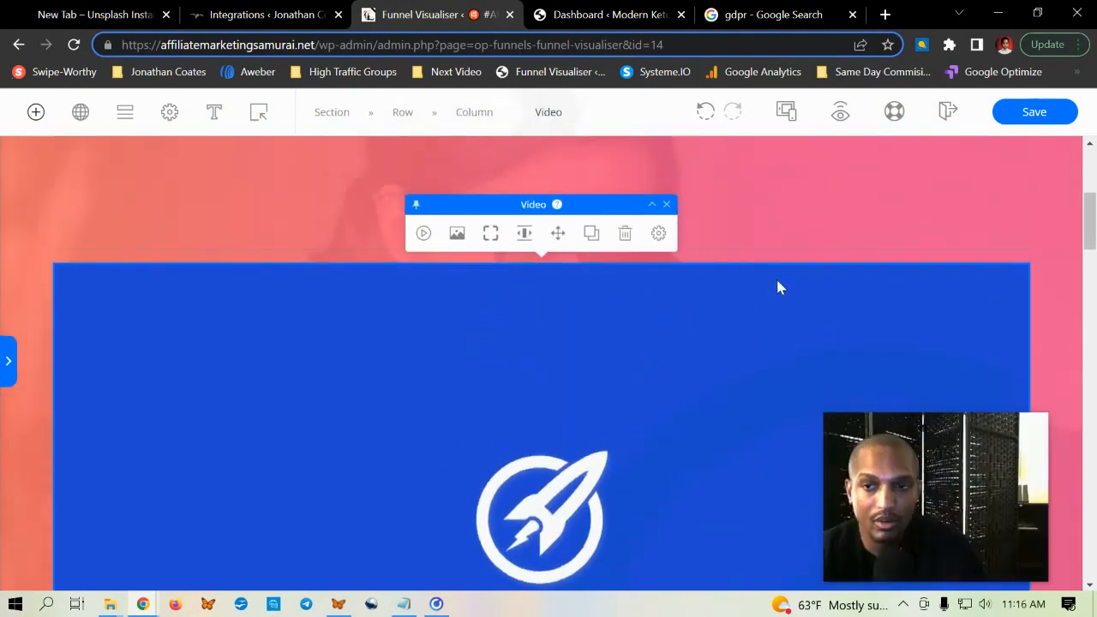
pyautogui.click(424, 233)
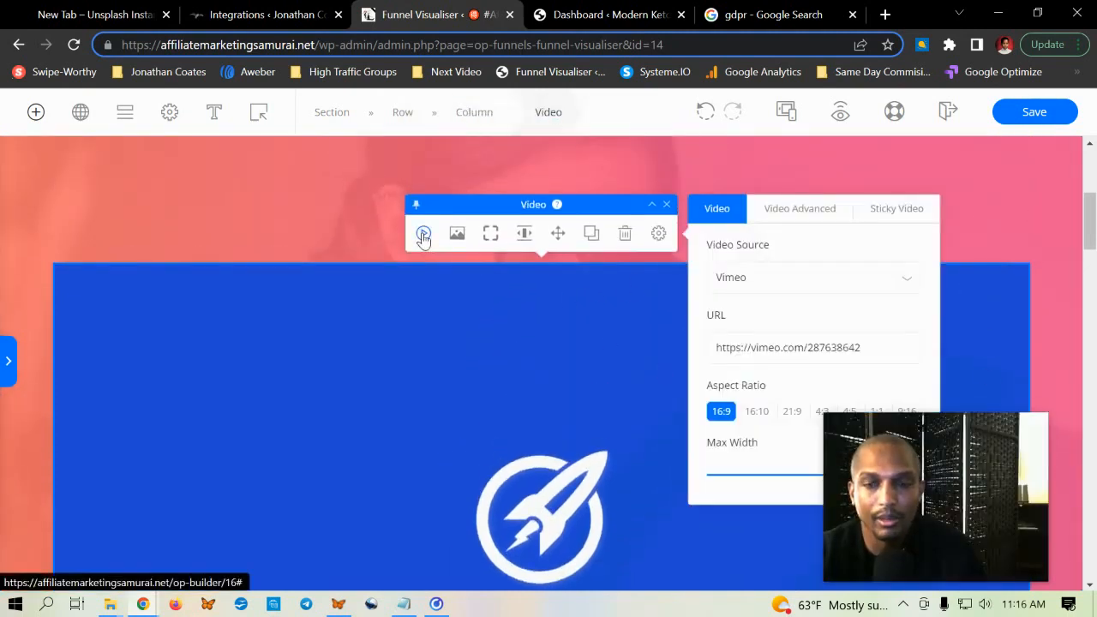
pyautogui.click(864, 284)
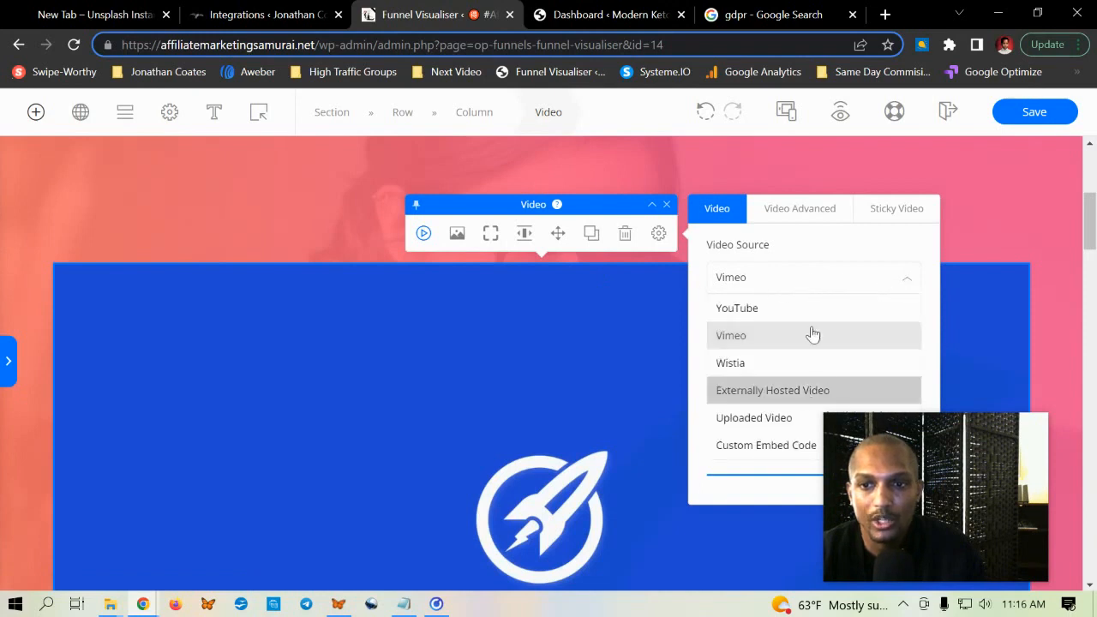
pyautogui.click(801, 268)
pyautogui.click(788, 276)
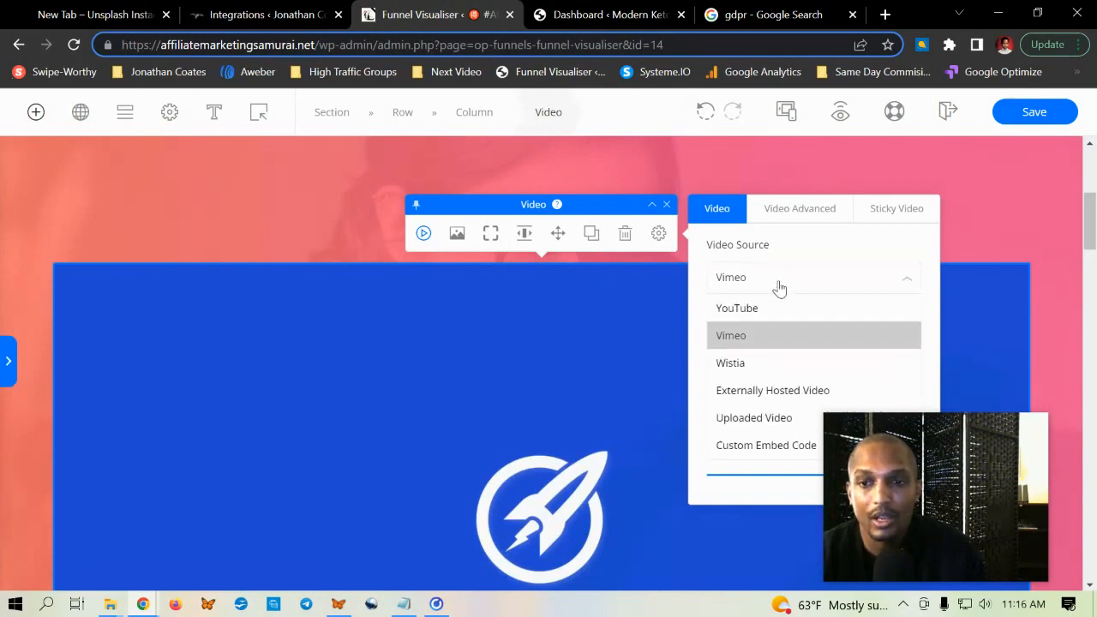
pyautogui.click(742, 311)
pyautogui.click(743, 335)
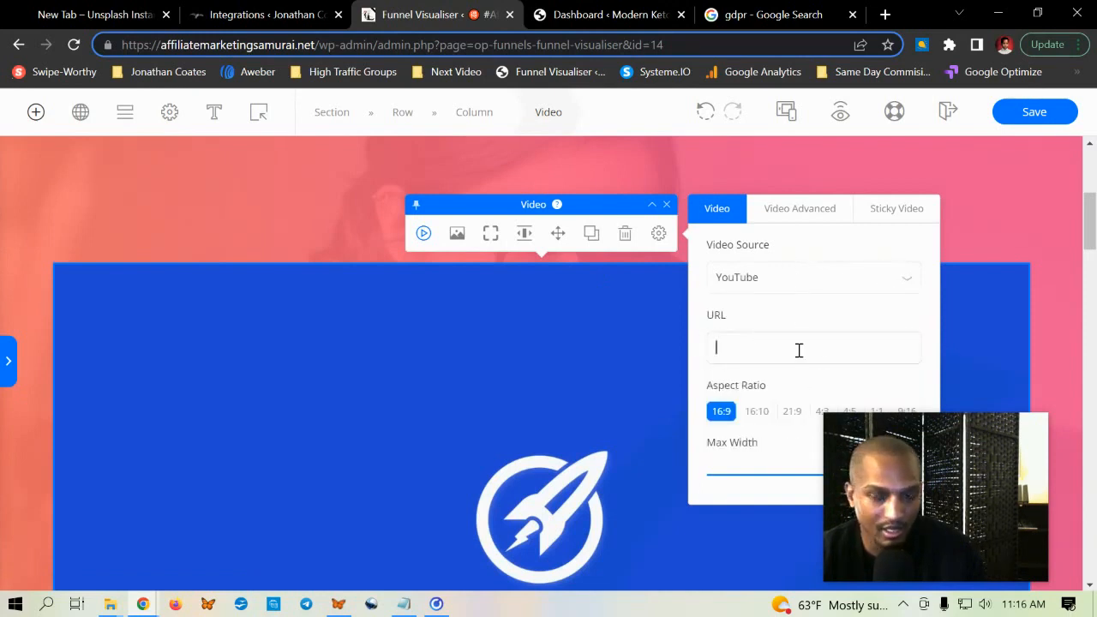
pyautogui.click(1035, 214)
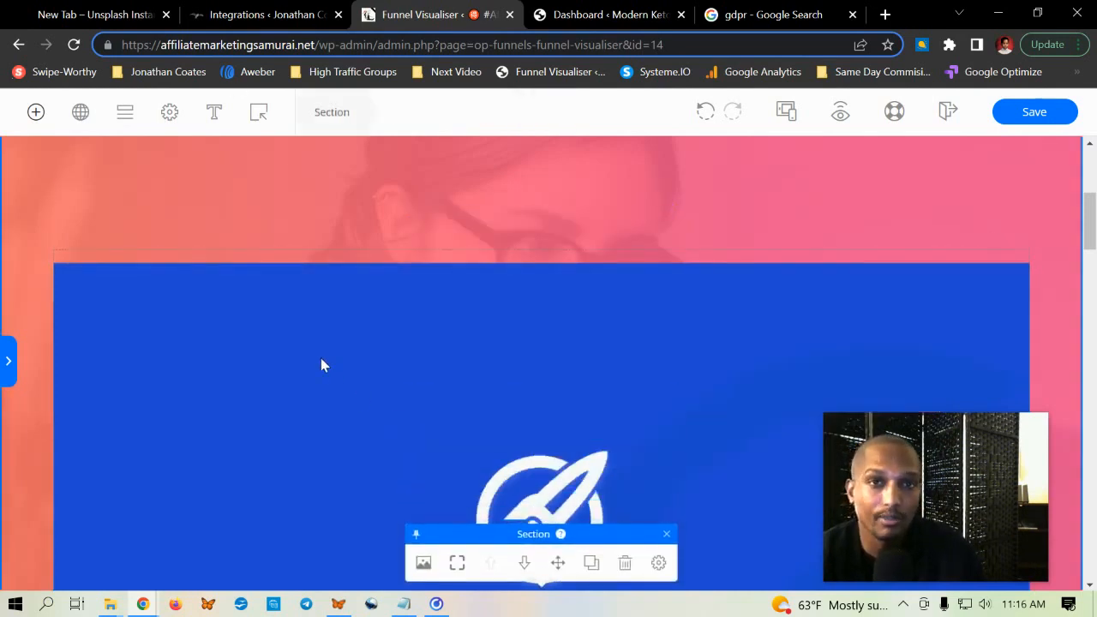
# Reduce the bottom spacing of the row holding the two headlines above the video.
pyautogui.scroll(3, 574, 319)
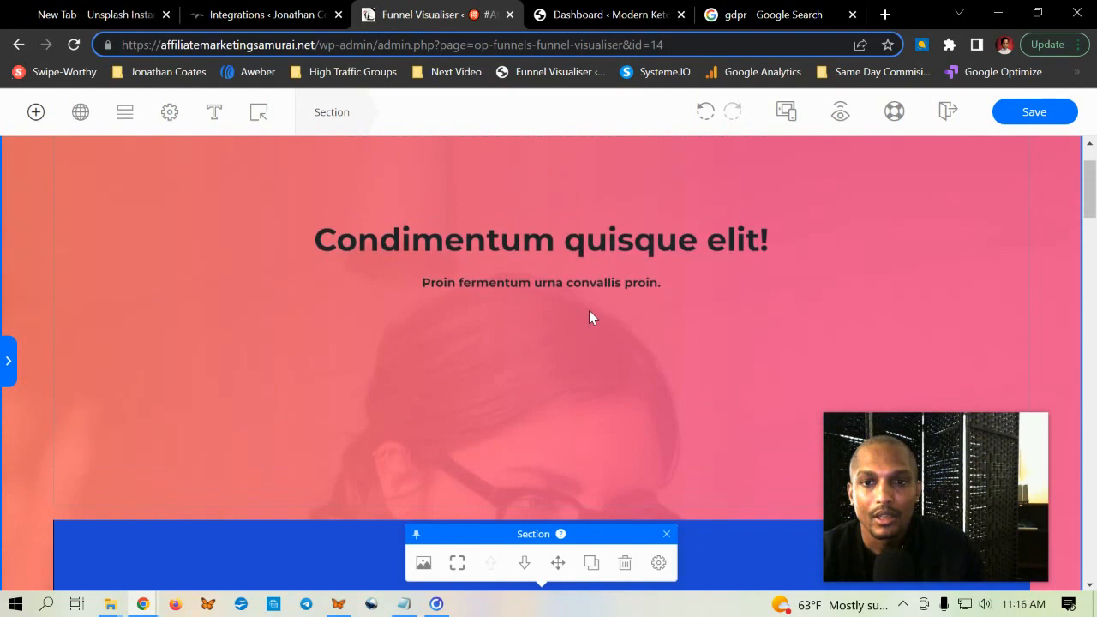
pyautogui.click(416, 465)
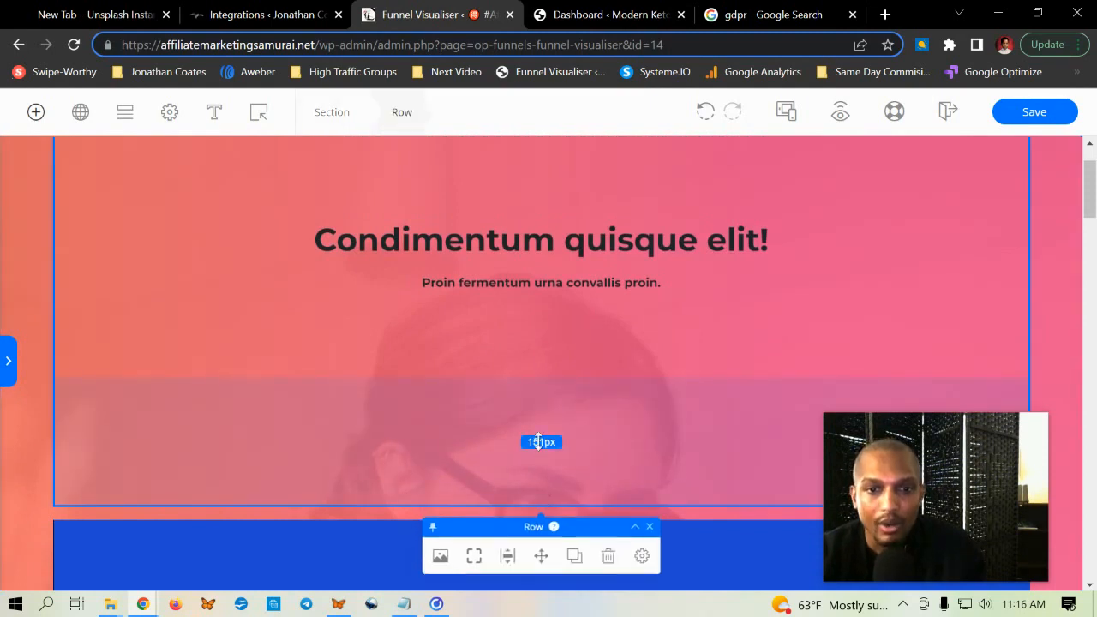
pyautogui.moveTo(539, 443); pyautogui.dragTo(557, 295)
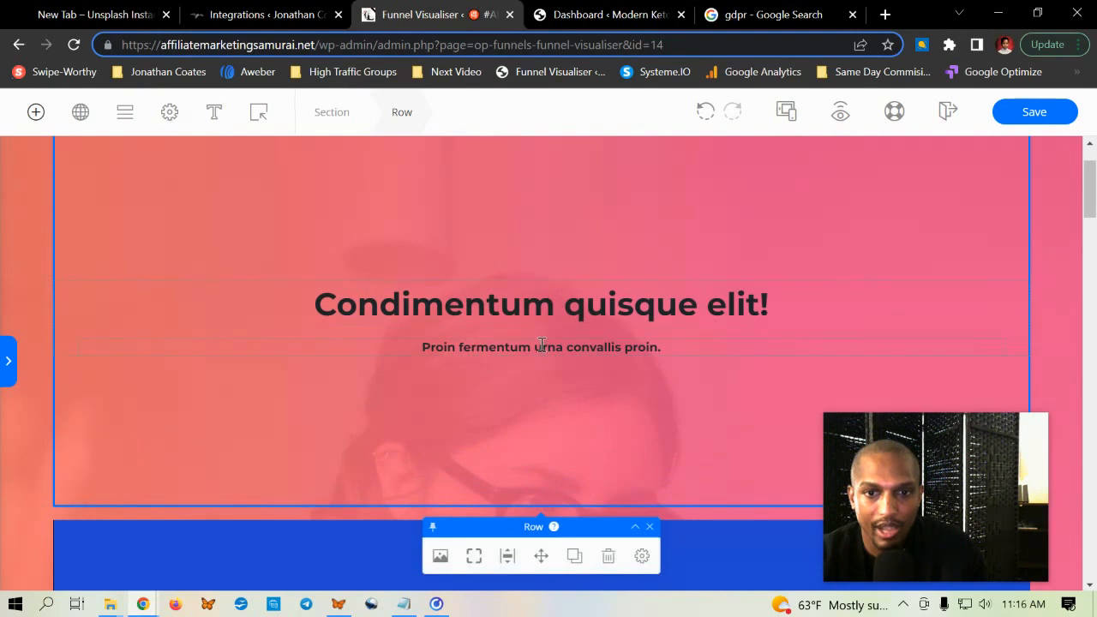
pyautogui.click(541, 346)
pyautogui.click(519, 545)
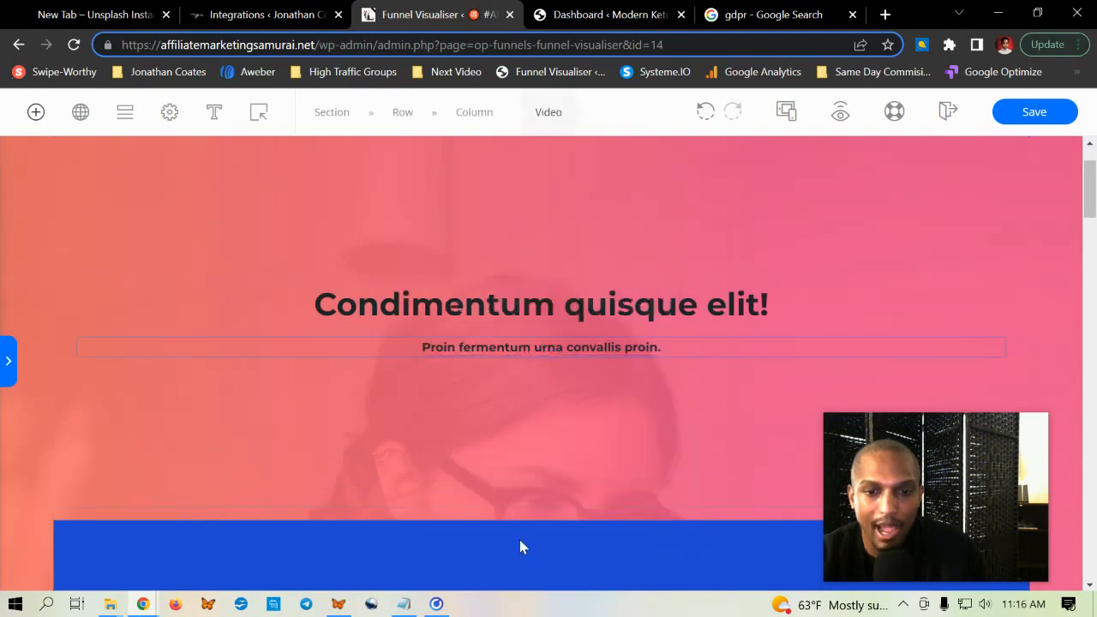
# Set the font size of the "Condimentum quisque elit!" headline to 72 px.
pyautogui.scroll(-3, 472, 529)
pyautogui.scroll(2, 467, 493)
pyautogui.scroll(2, 463, 481)
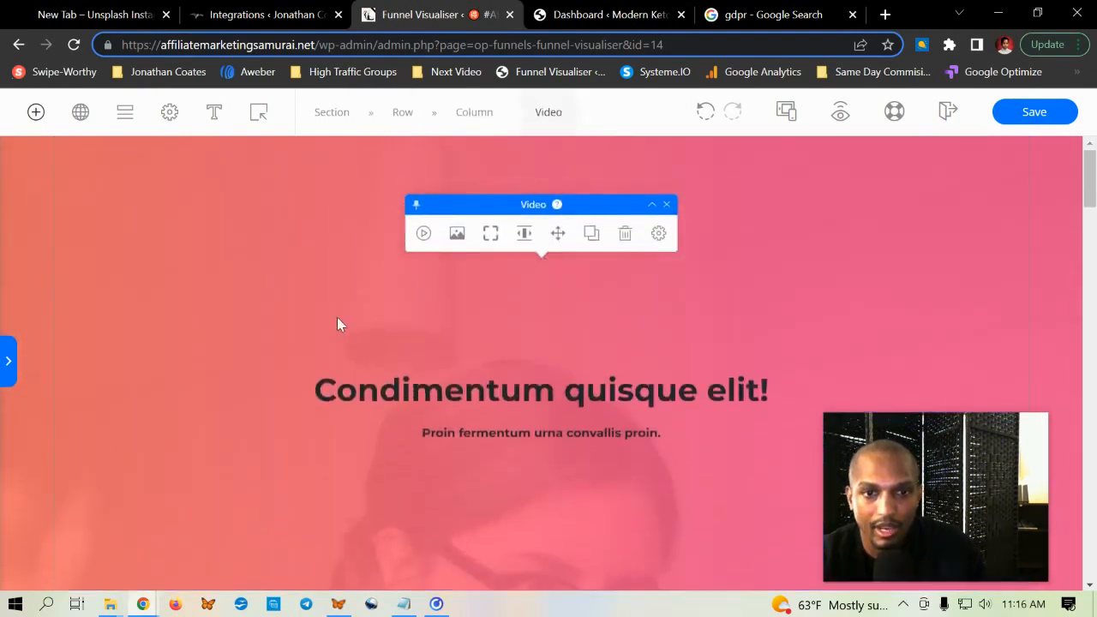
pyautogui.click(294, 384)
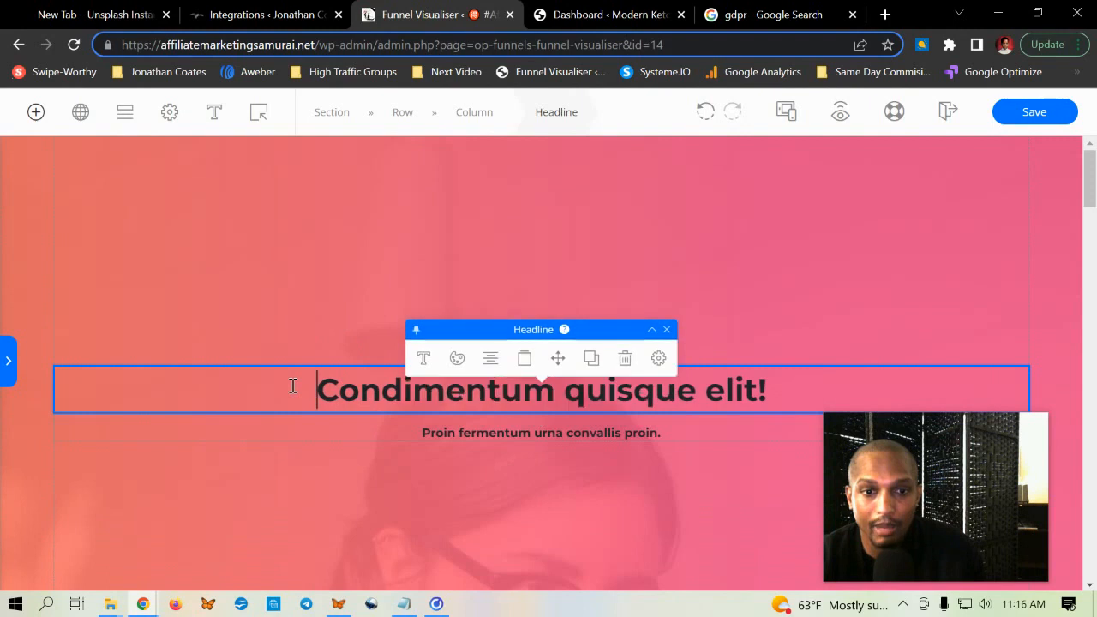
pyautogui.click(424, 340)
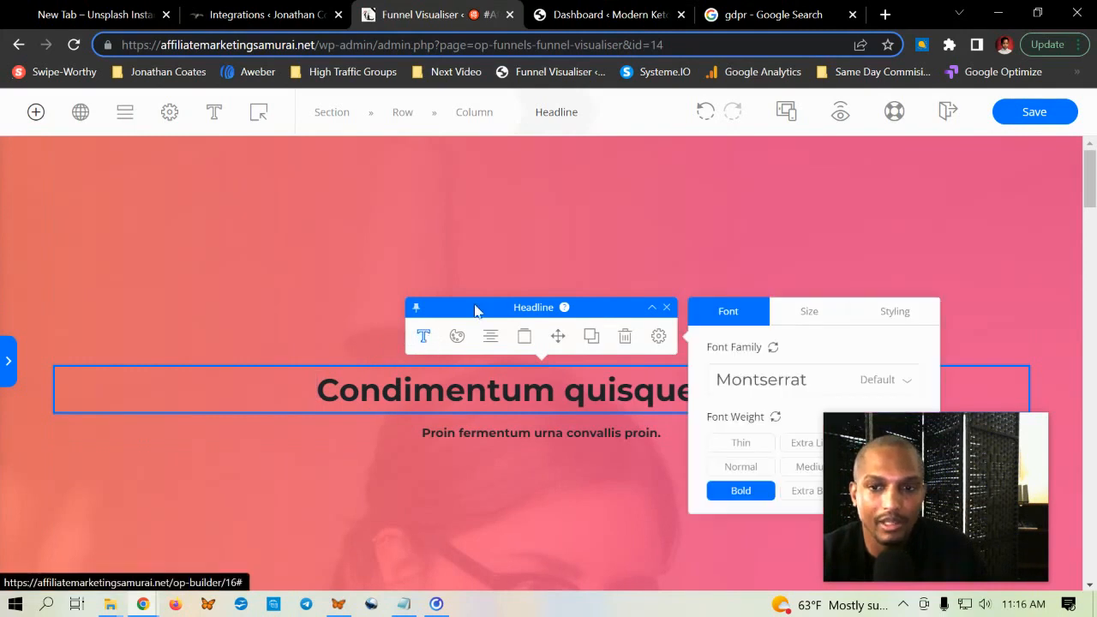
pyautogui.click(811, 313)
pyautogui.moveTo(777, 381); pyautogui.dragTo(845, 385)
# Increase the font size of the "Proin fermentum urna convallis proin." subheadline and keep its Montserrat Bold font.
pyautogui.scroll(-1, 562, 385)
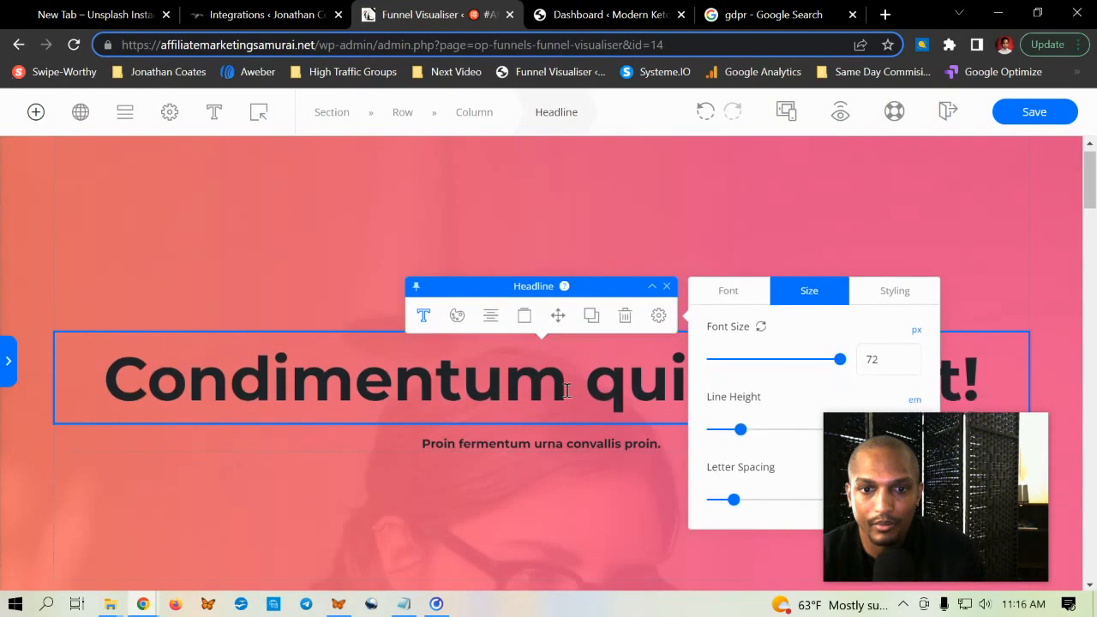
pyautogui.click(491, 386)
pyautogui.click(452, 373)
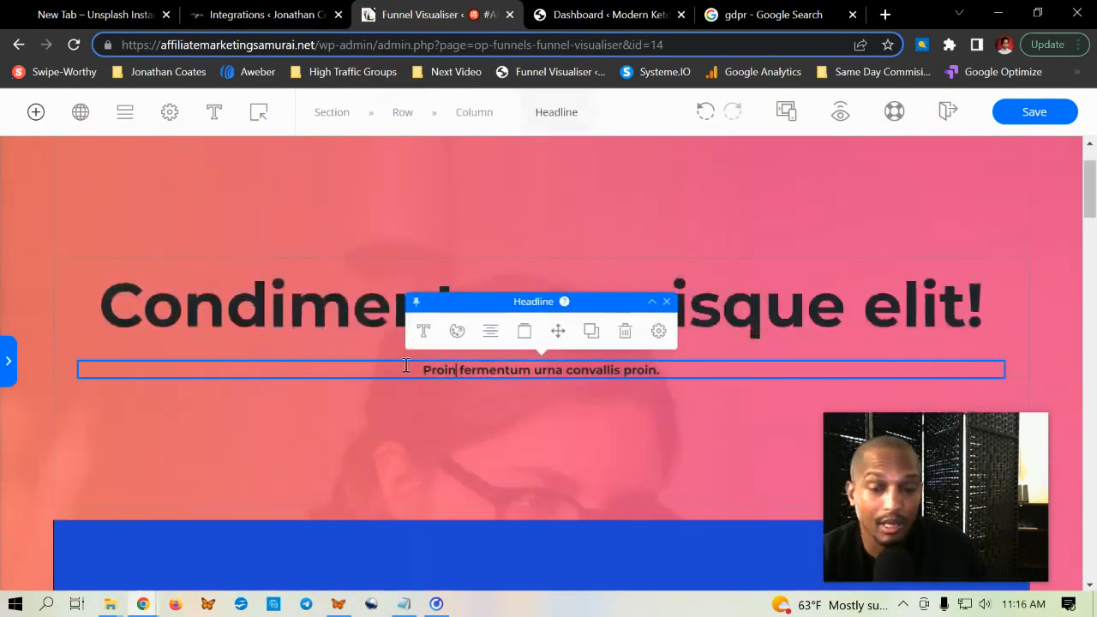
pyautogui.click(422, 331)
pyautogui.click(801, 313)
pyautogui.moveTo(728, 375); pyautogui.dragTo(746, 374)
pyautogui.click(730, 300)
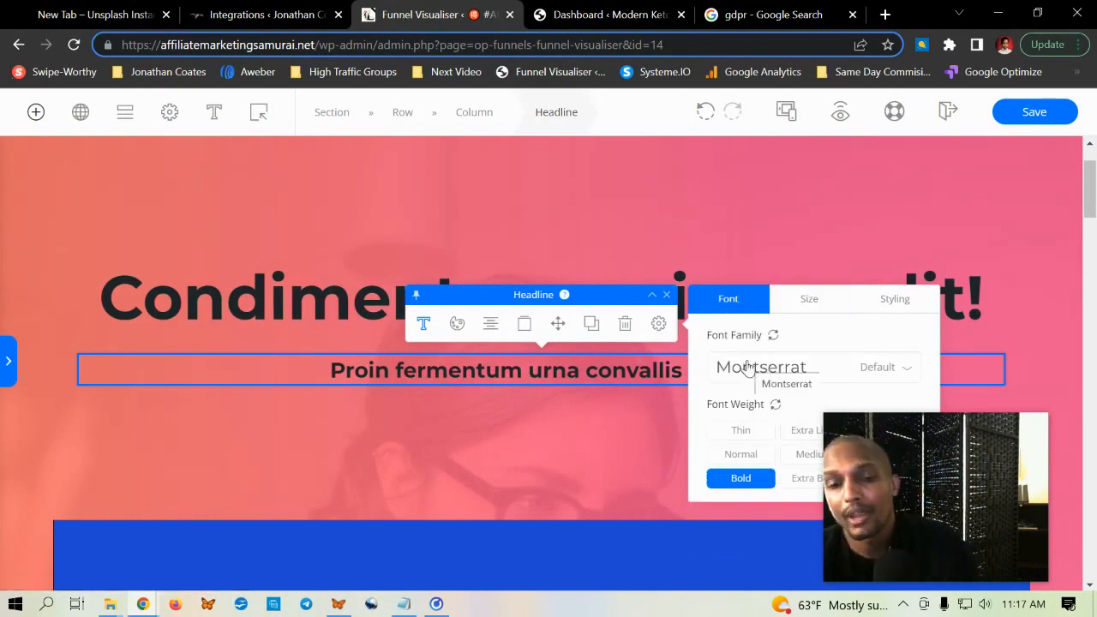
pyautogui.click(568, 428)
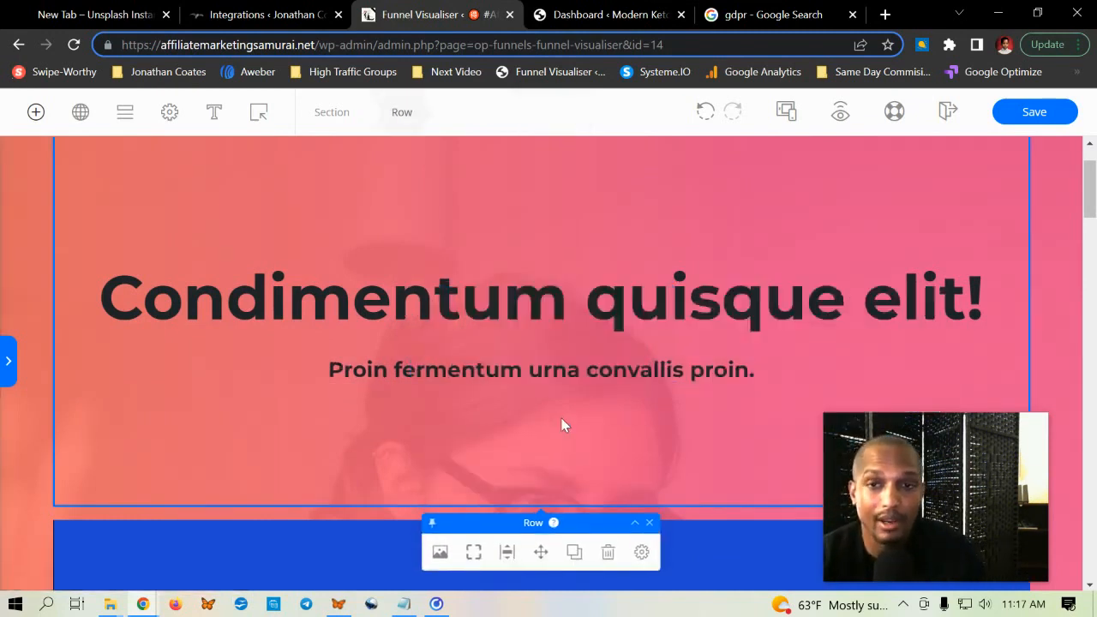
# Save the landing page, preview it down to the opt-in form, and close the preview.
pyautogui.click(1013, 118)
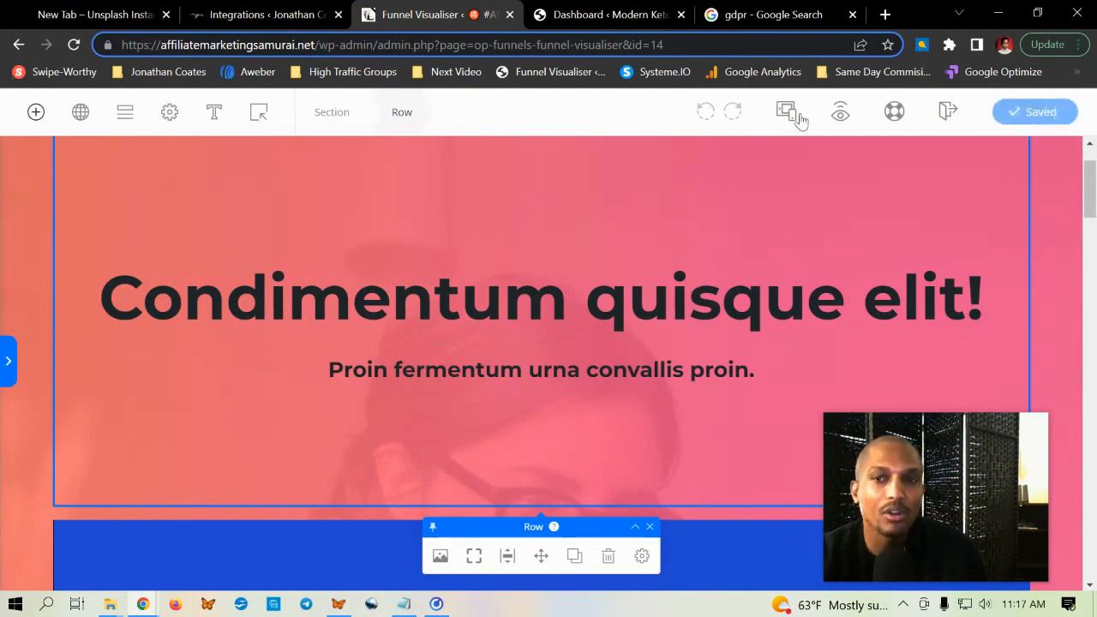
pyautogui.click(839, 120)
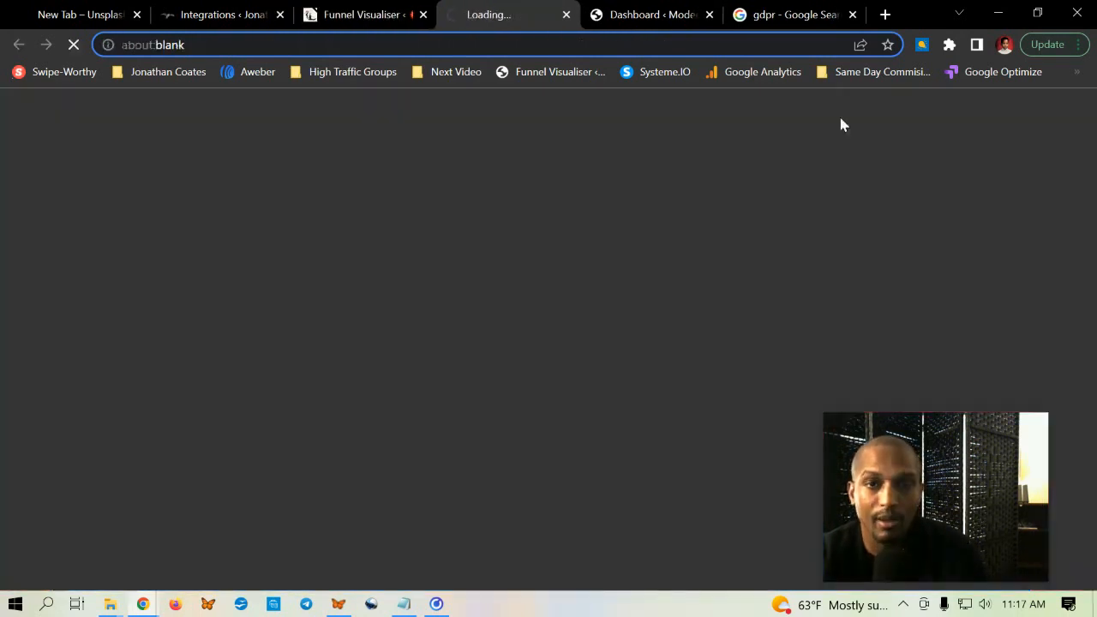
pyautogui.scroll(-10, 605, 197)
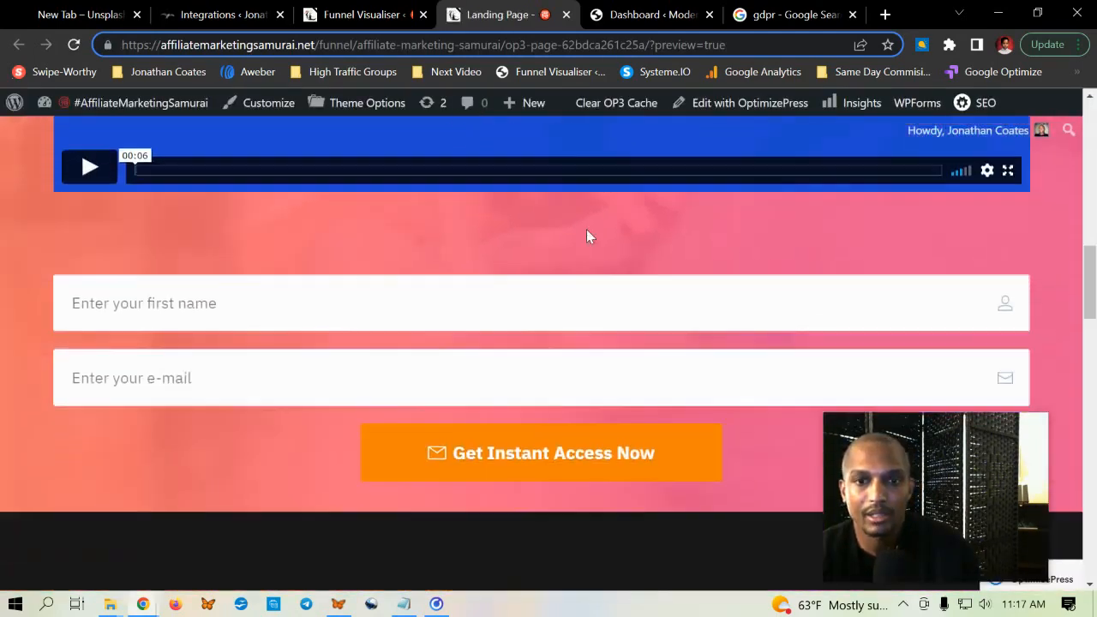
pyautogui.scroll(-3, 586, 240)
pyautogui.scroll(5, 583, 245)
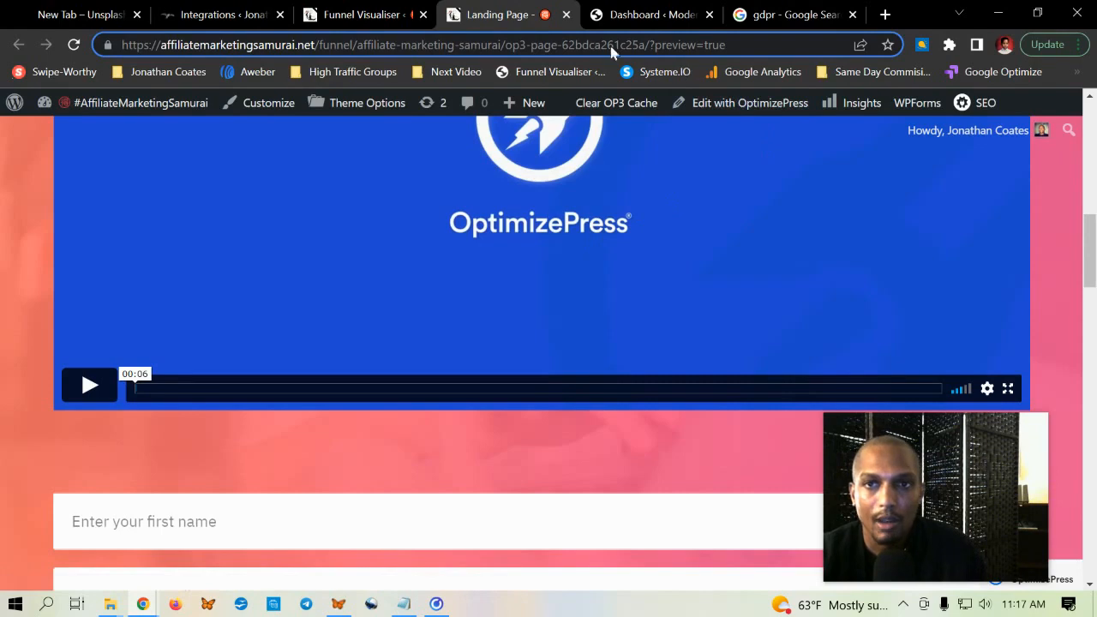
pyautogui.click(568, 15)
# Examine the "Are you missing out on potential leads & sales?" section and the editable headlines and texts of its feature blocks.
pyautogui.scroll(-10, 492, 266)
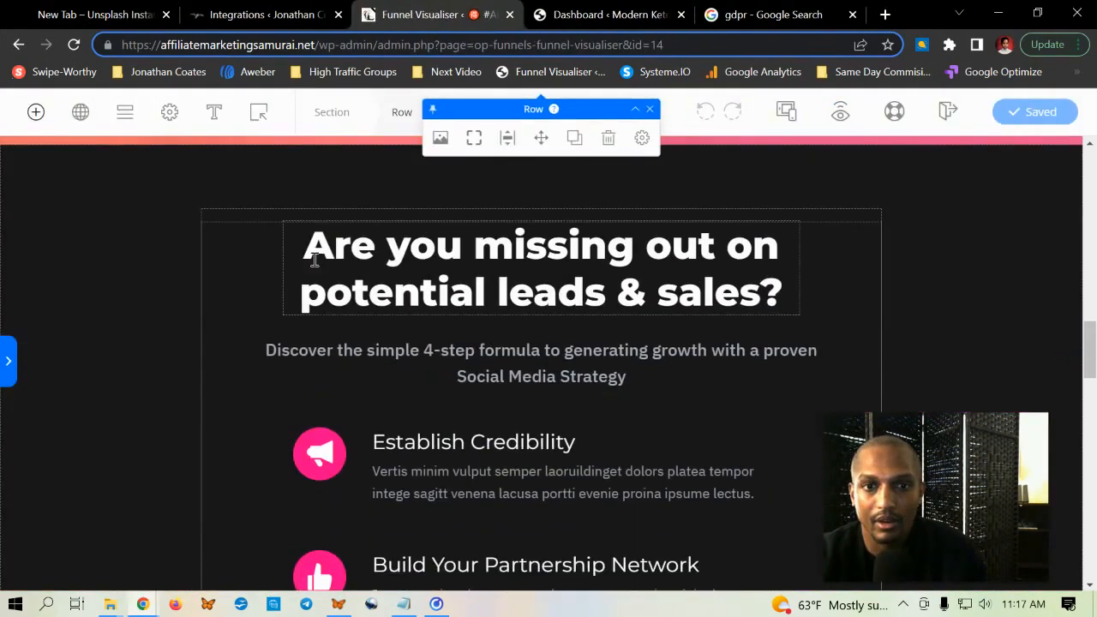
pyautogui.click(187, 178)
pyautogui.scroll(1, 925, 292)
pyautogui.scroll(-2, 830, 304)
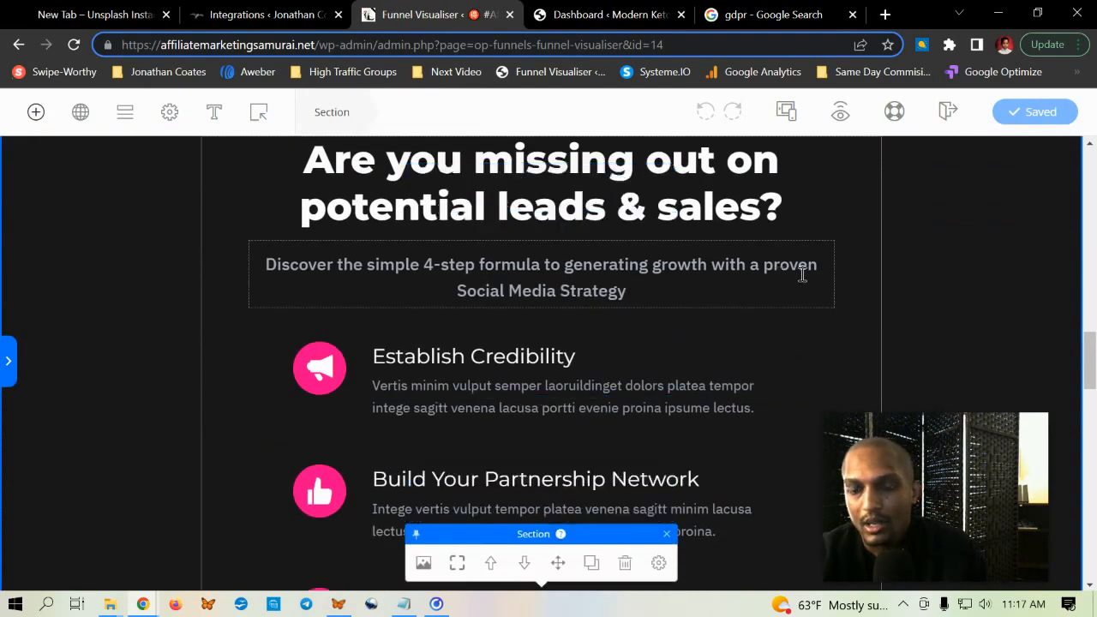
pyautogui.scroll(-3, 842, 317)
pyautogui.click(848, 330)
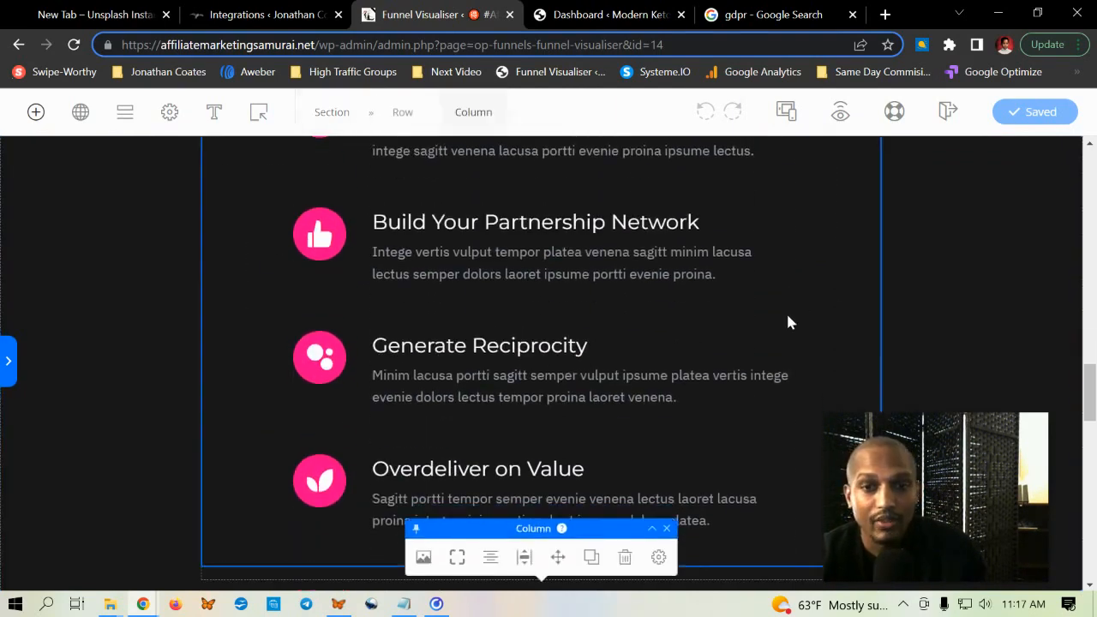
pyautogui.click(580, 372)
pyautogui.click(589, 368)
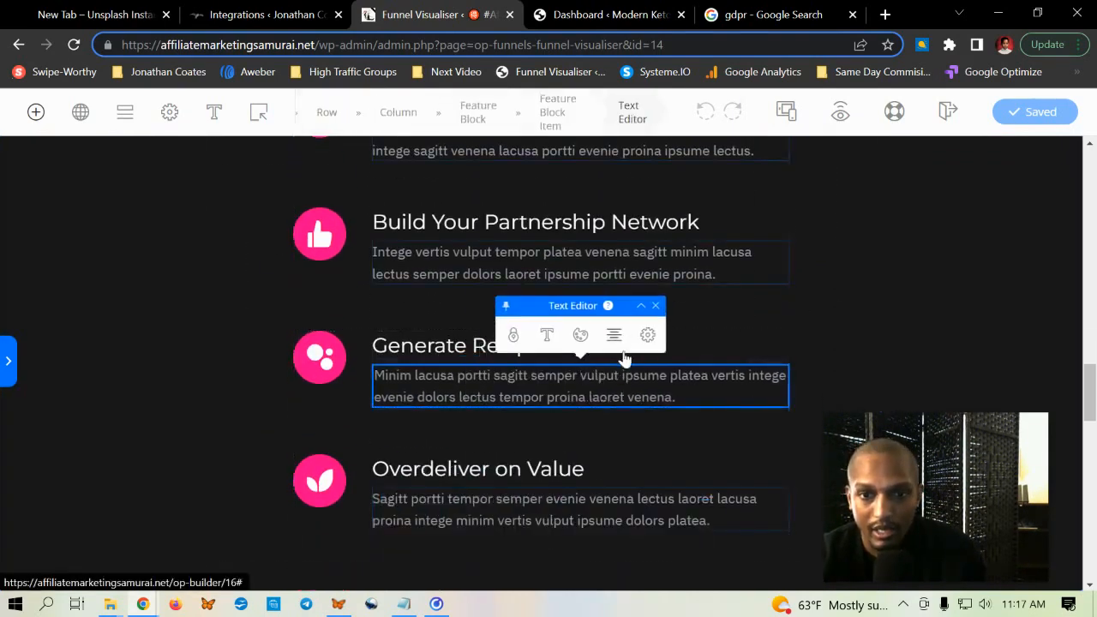
pyautogui.click(705, 343)
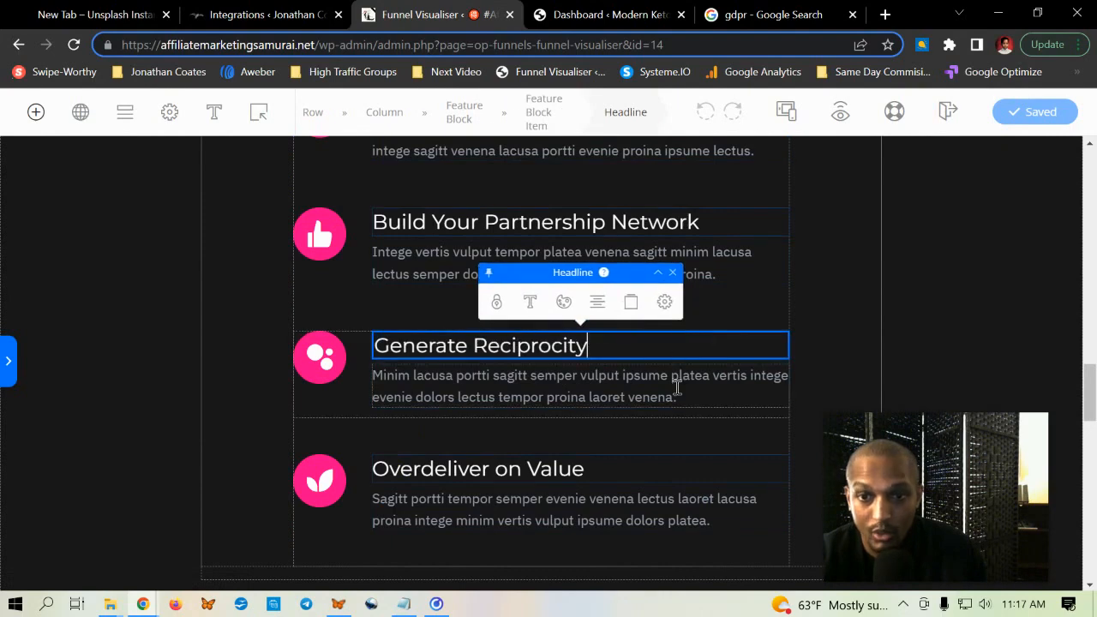
pyautogui.click(676, 393)
# Delete the row containing the "Are you missing out on potential leads & sales?" headline and its feature blocks.
pyautogui.click(827, 350)
pyautogui.scroll(4, 861, 334)
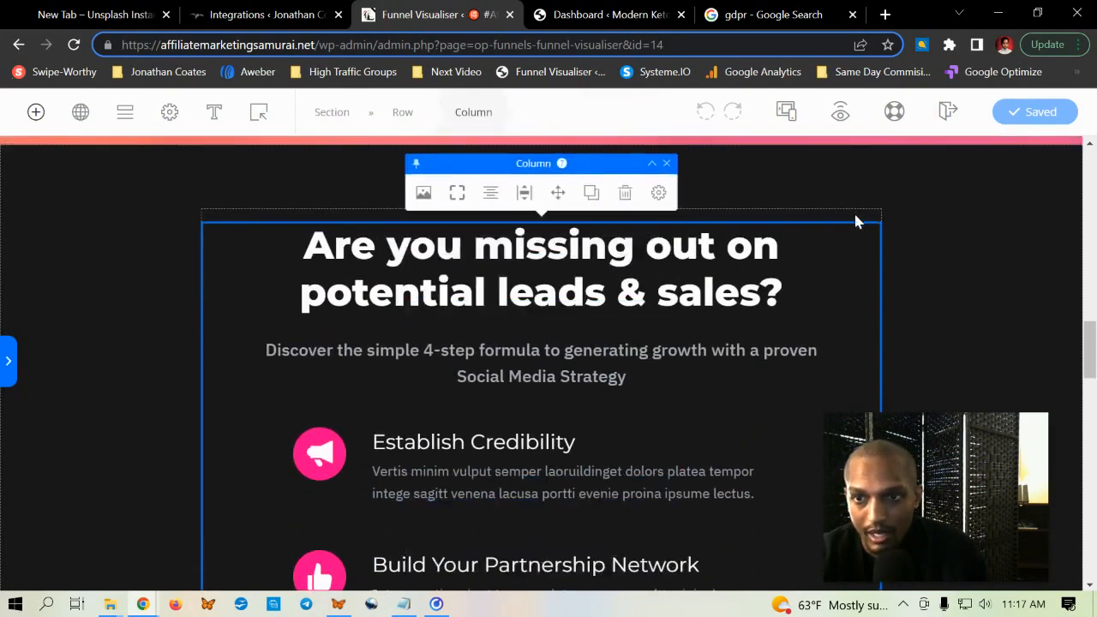
pyautogui.click(853, 212)
pyautogui.click(609, 181)
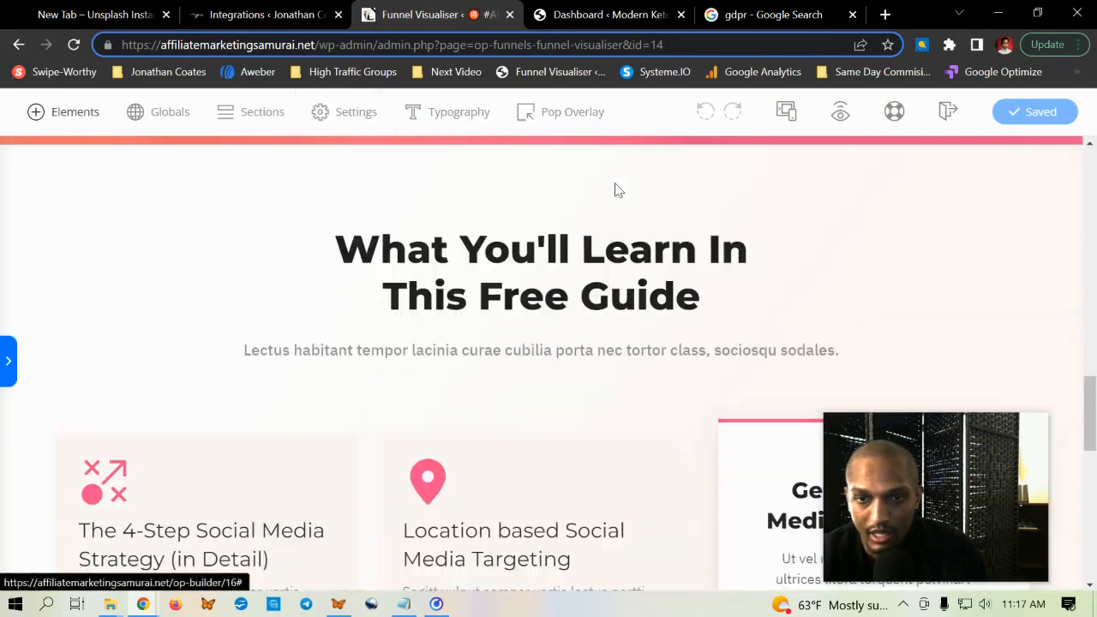
# Delete the row with the "What You'll Learn In This Free Guide" headline and its subtitle.
pyautogui.click(962, 229)
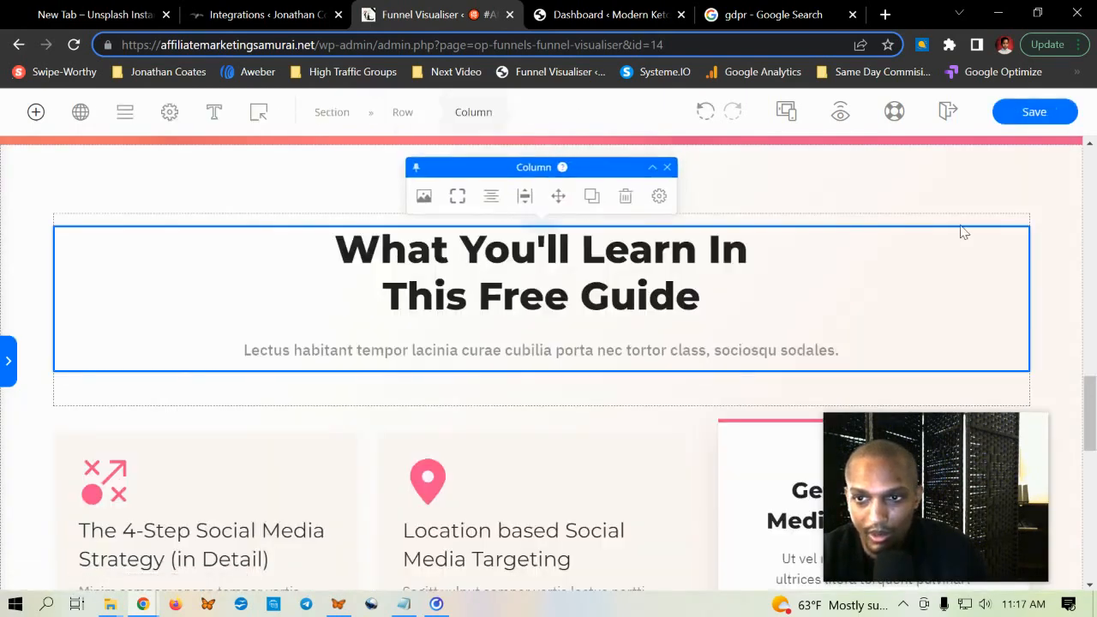
pyautogui.click(1016, 221)
pyautogui.click(610, 185)
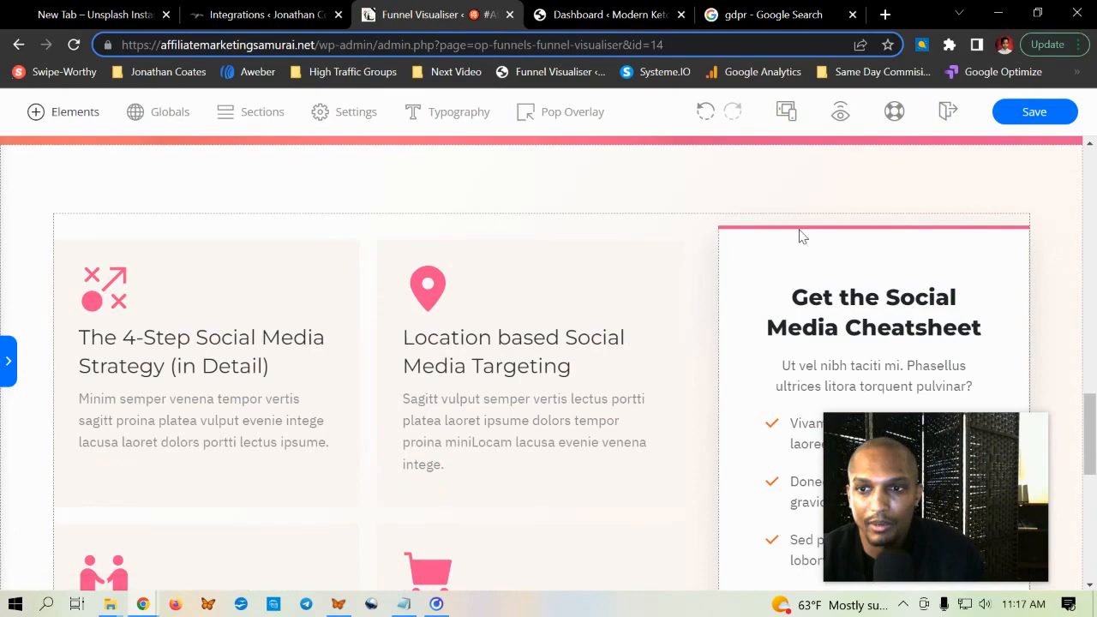
# Delete the row with the social media feature cards and the "Get the Social Media Cheatsheet" box.
pyautogui.click(416, 237)
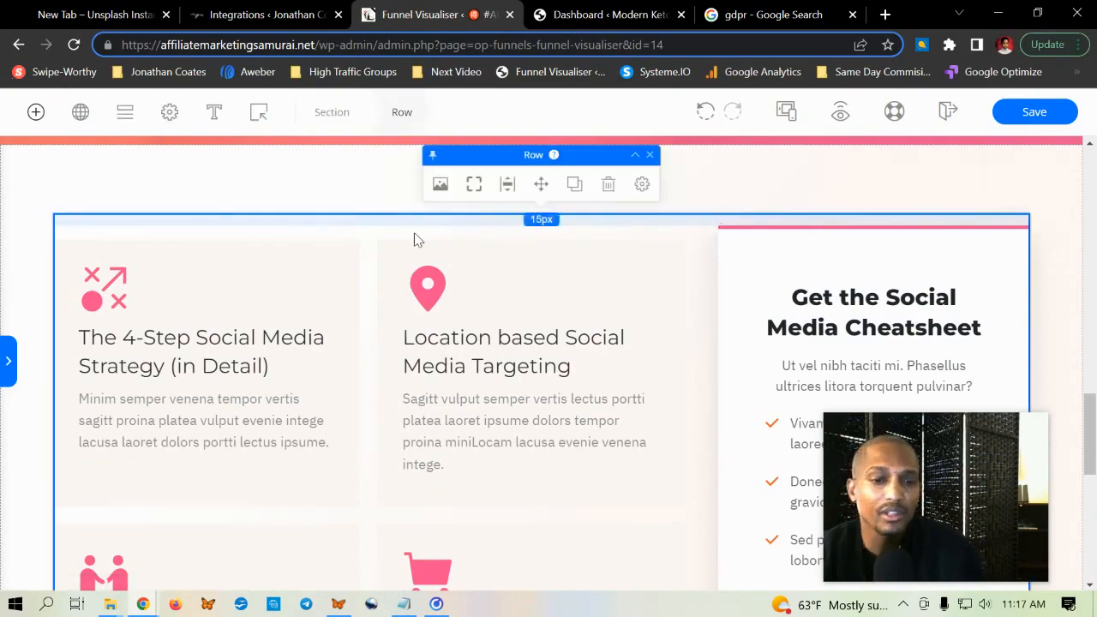
pyautogui.scroll(-7, 355, 286)
pyautogui.scroll(5, 647, 354)
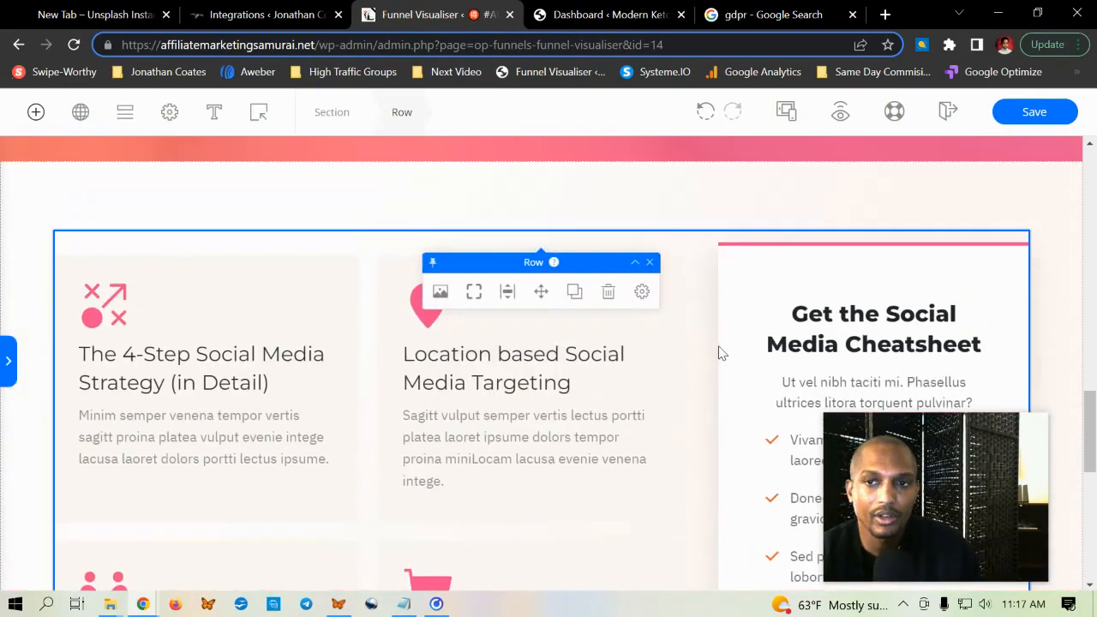
pyautogui.click(604, 293)
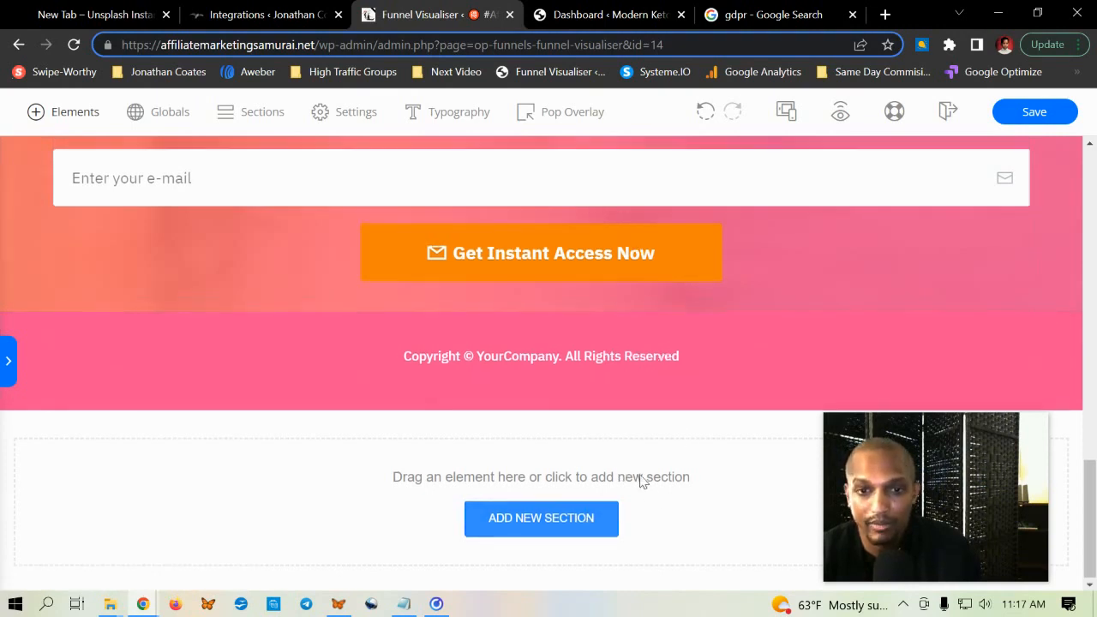
# Replace the "YourCompany" placeholder in the footer's copyright line with "Affiliate Marketing Samurai".
pyautogui.scroll(3, 509, 583)
pyautogui.scroll(-2, 485, 494)
pyautogui.click(482, 442)
pyautogui.moveTo(477, 442); pyautogui.dragTo(556, 442)
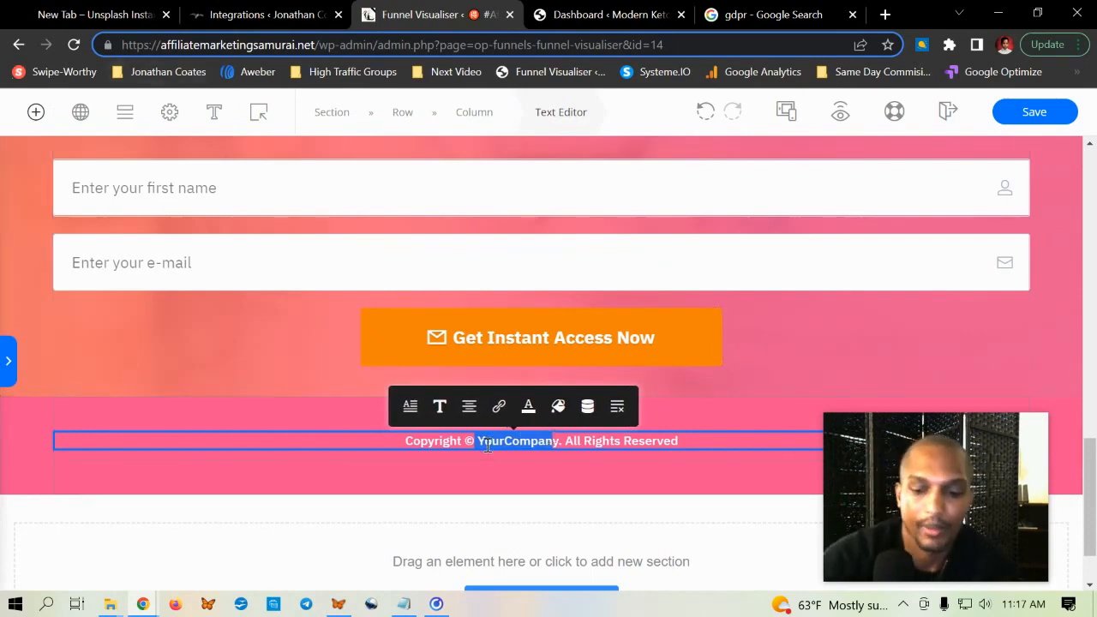
pyautogui.write('Affiliate Marketing Samurai')
pyautogui.click(783, 275)
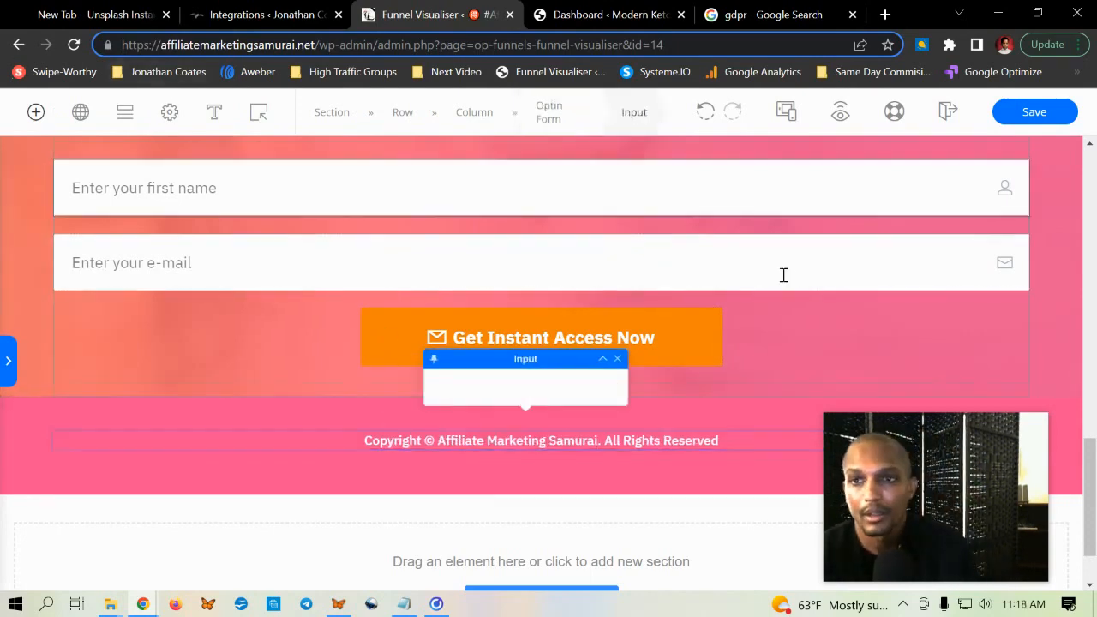
# Examine the row, headline and column options around the "Condimentum quisque elit!" headline at the start of the page.
pyautogui.scroll(15, 784, 274)
pyautogui.click(453, 435)
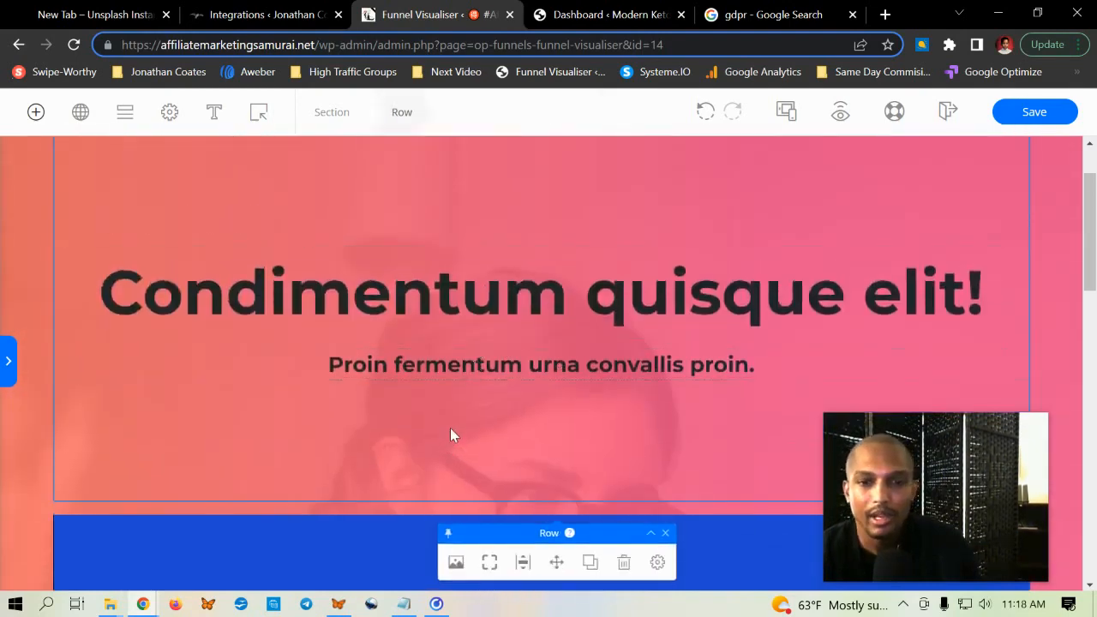
pyautogui.scroll(1, 935, 342)
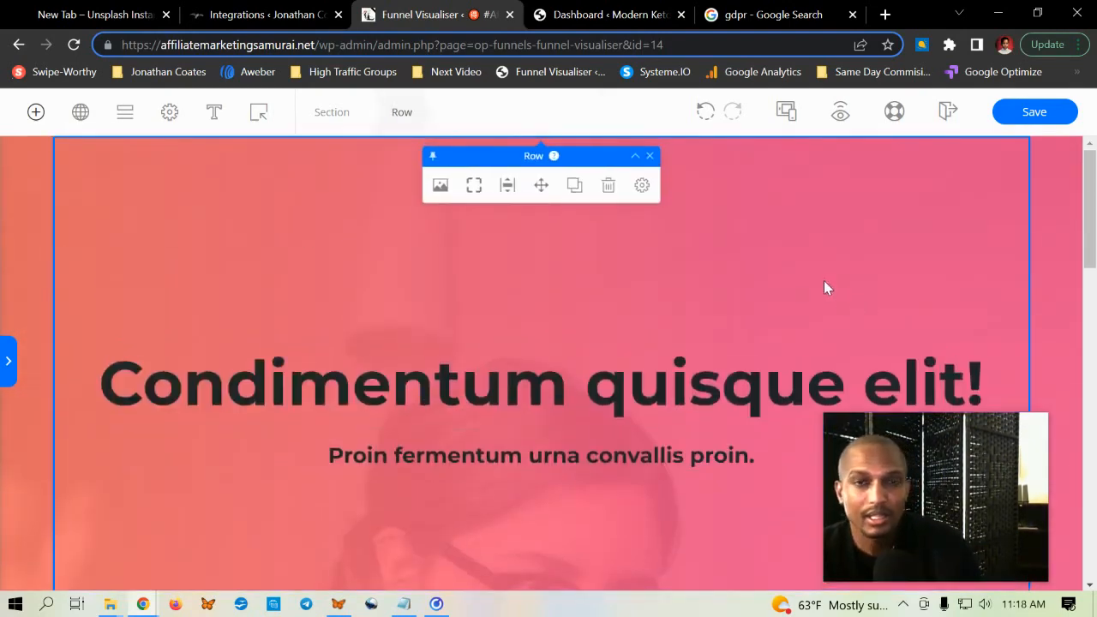
pyautogui.scroll(-5, 798, 274)
pyautogui.scroll(5, 793, 268)
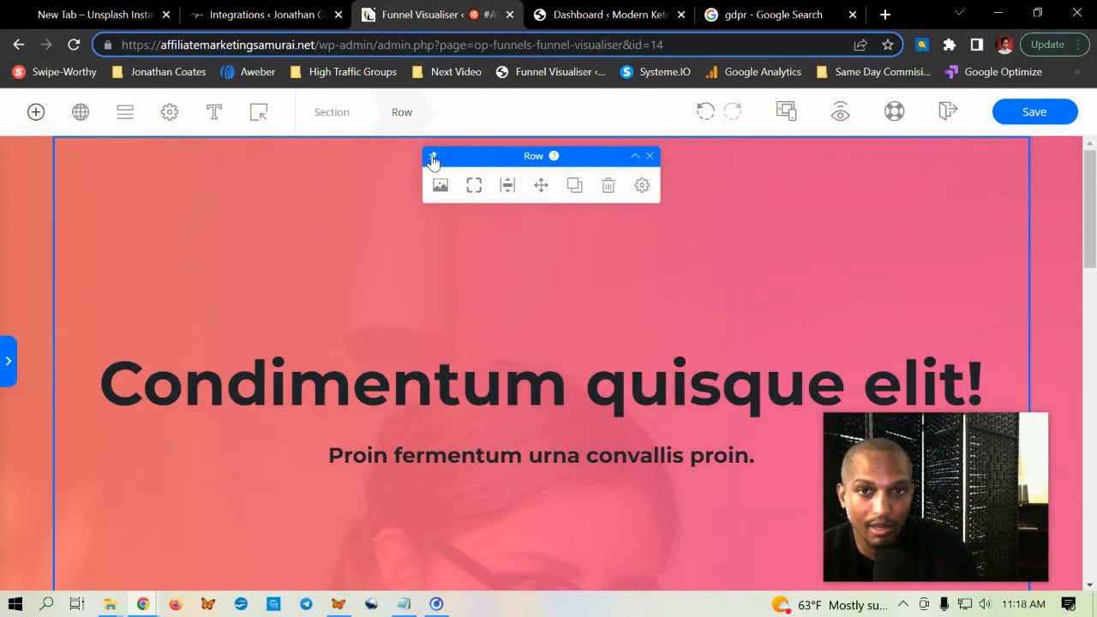
pyautogui.moveTo(465, 157); pyautogui.dragTo(306, 151)
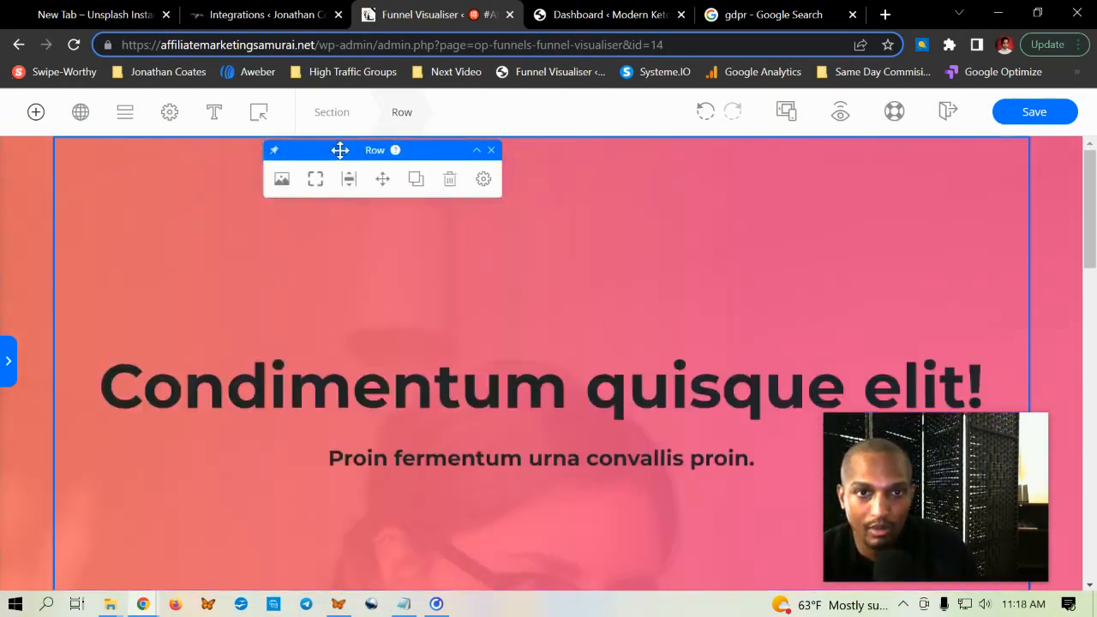
pyautogui.moveTo(340, 152); pyautogui.dragTo(226, 170)
pyautogui.click(159, 167)
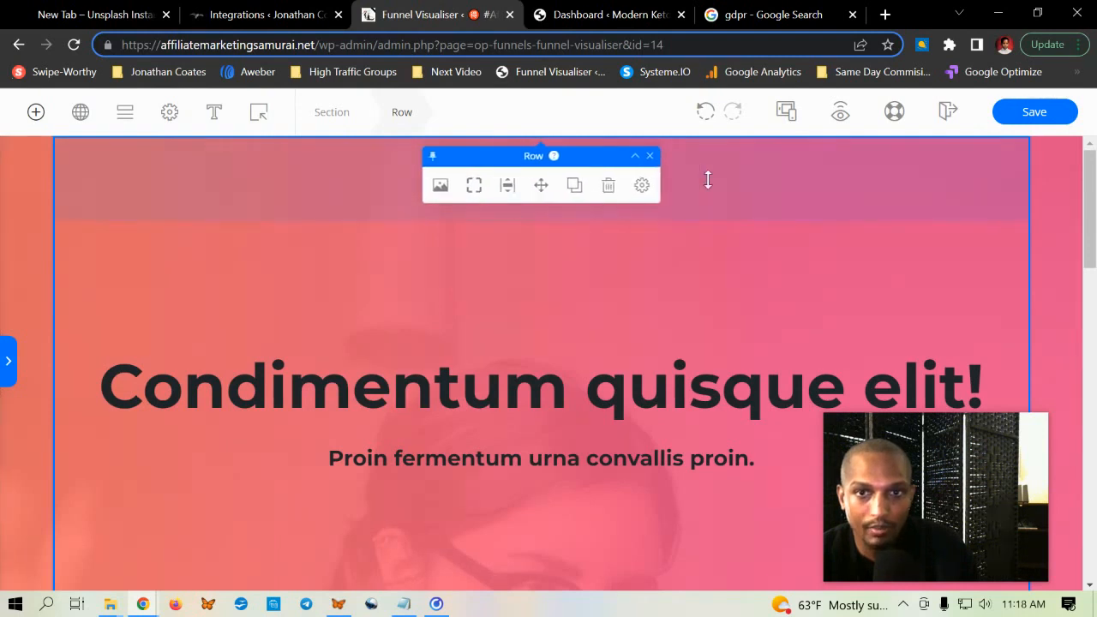
pyautogui.click(650, 157)
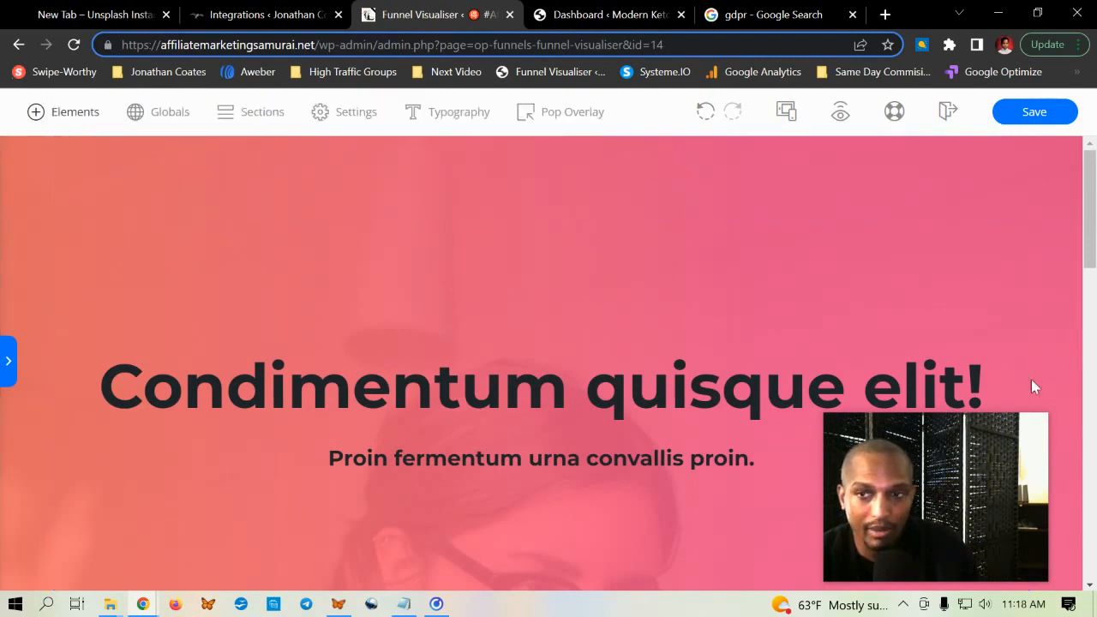
pyautogui.click(672, 396)
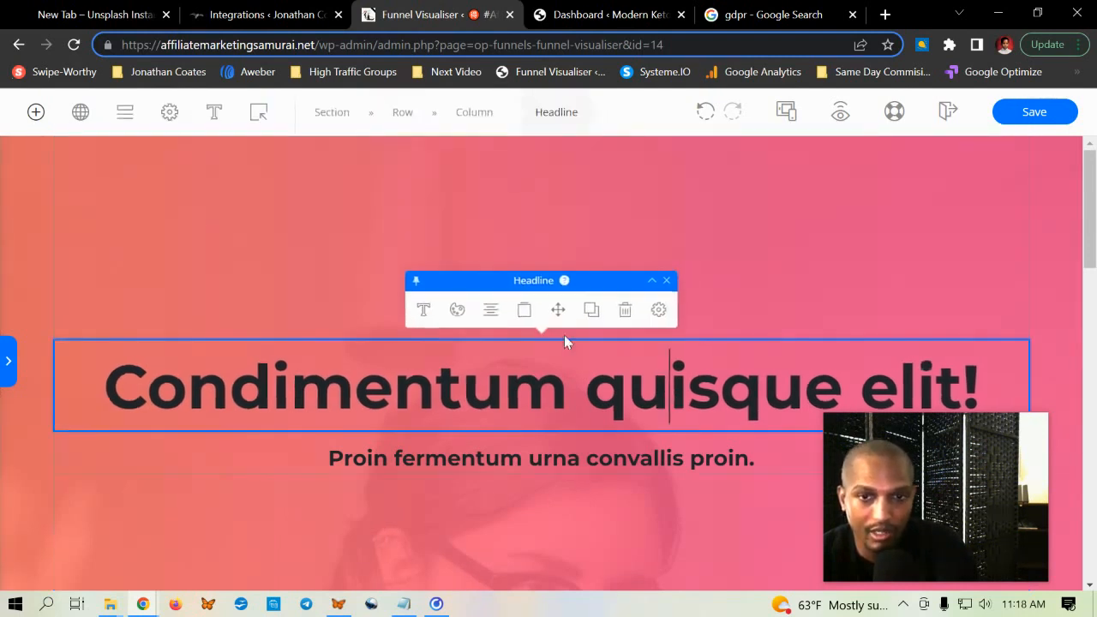
pyautogui.click(669, 283)
pyautogui.click(553, 203)
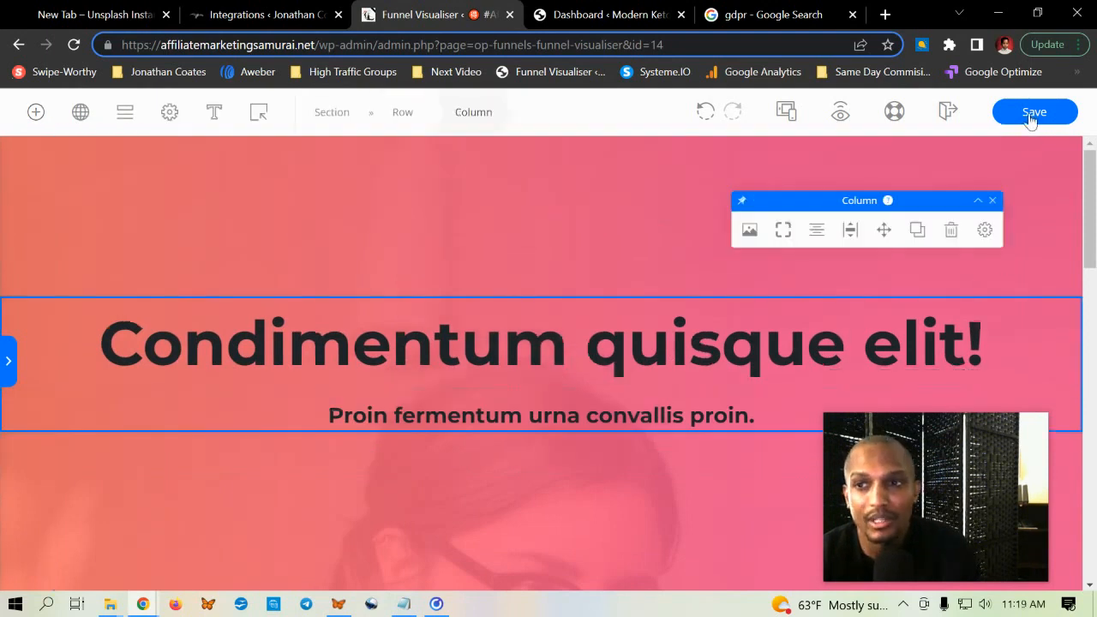
# Save the landing page and exit the page editor to the funnel overview.
pyautogui.click(1033, 116)
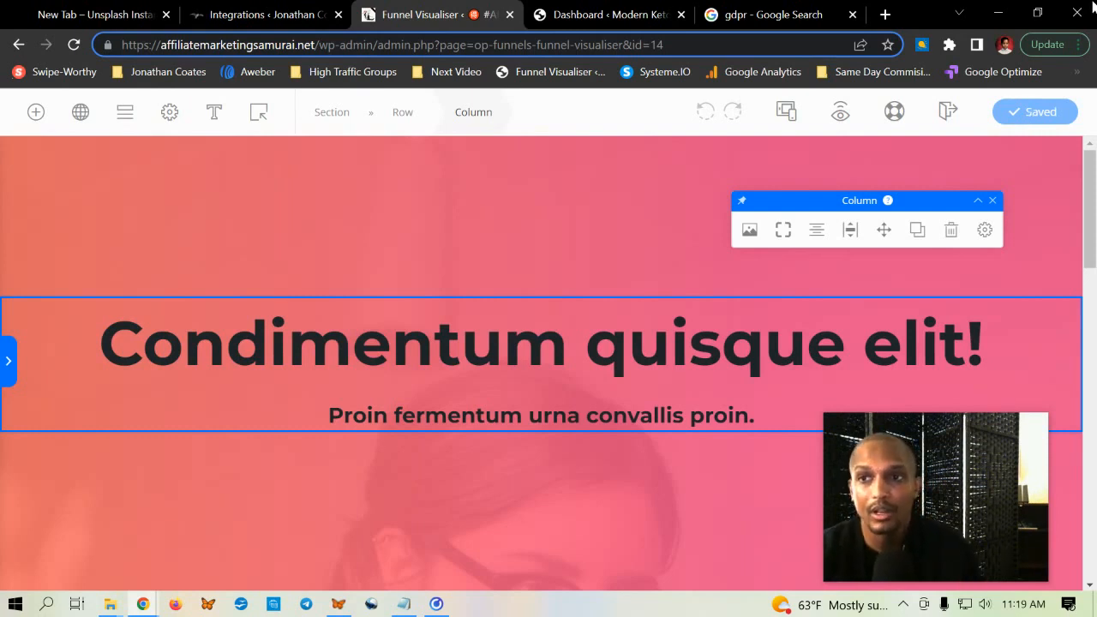
pyautogui.click(950, 111)
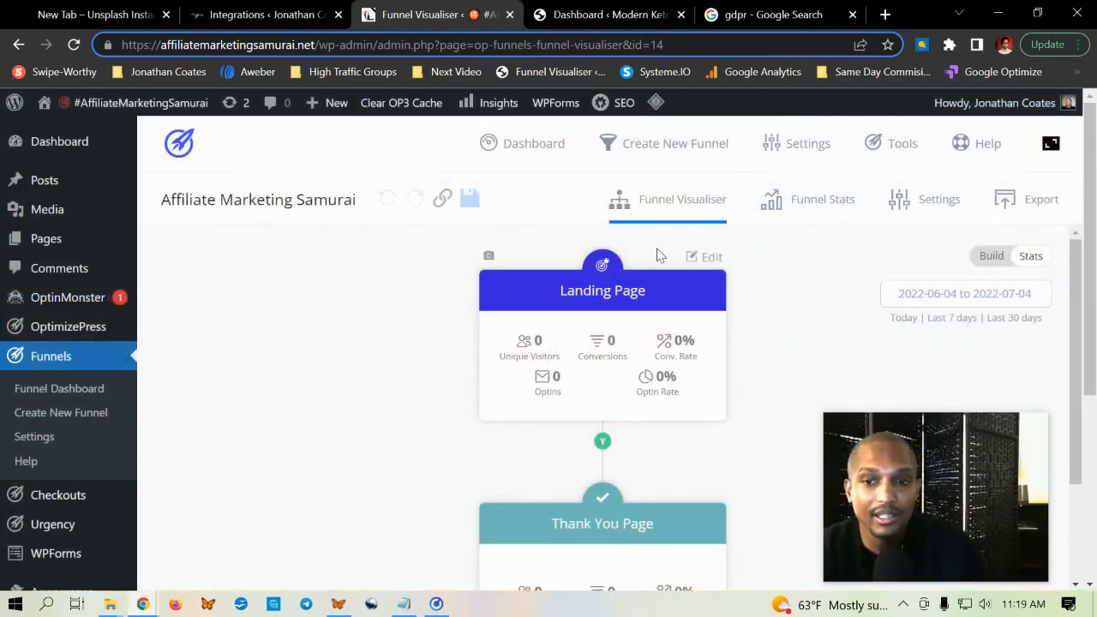
# Review the Landing Page and Thank You Page steps and their statistics in the Affiliate Marketing Samurai funnel.
pyautogui.moveTo(704, 326)
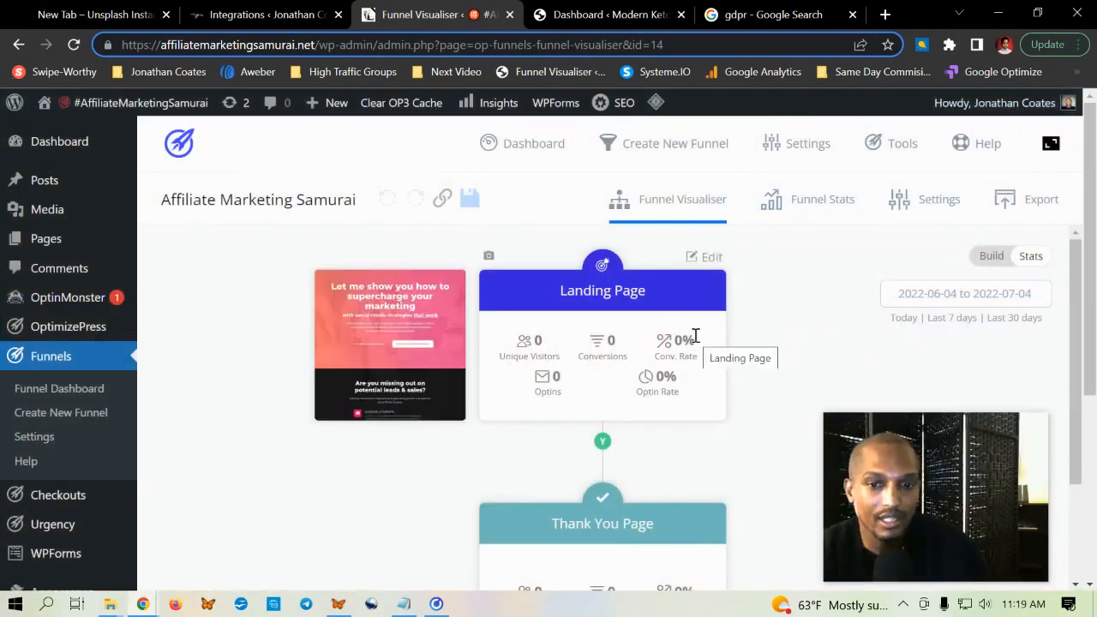
pyautogui.scroll(-2, 693, 338)
pyautogui.scroll(1, 684, 360)
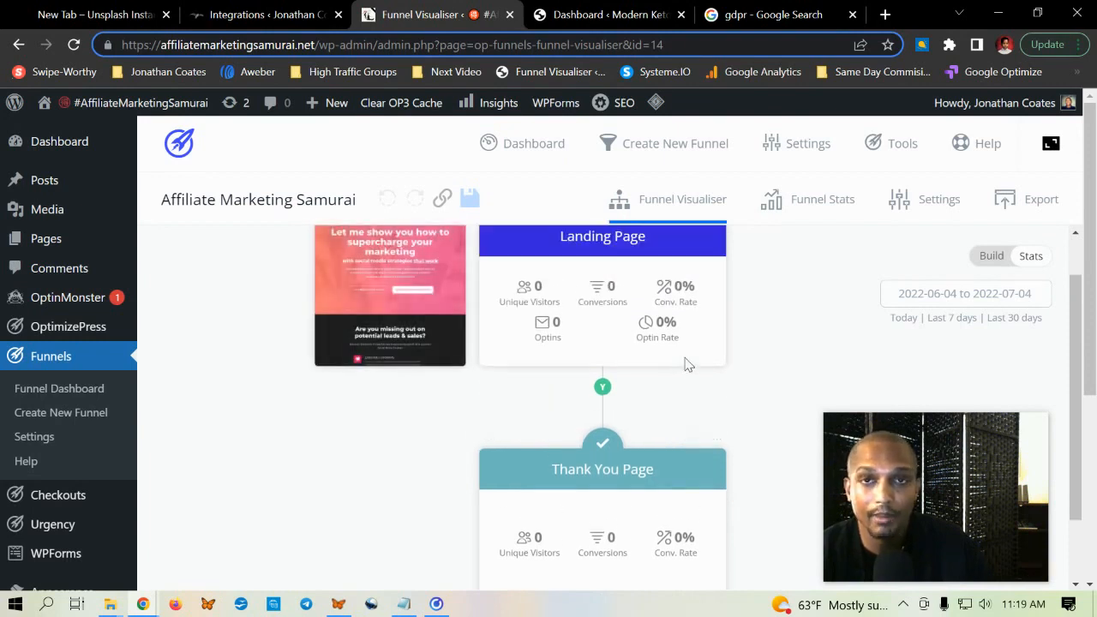
pyautogui.scroll(-1, 690, 343)
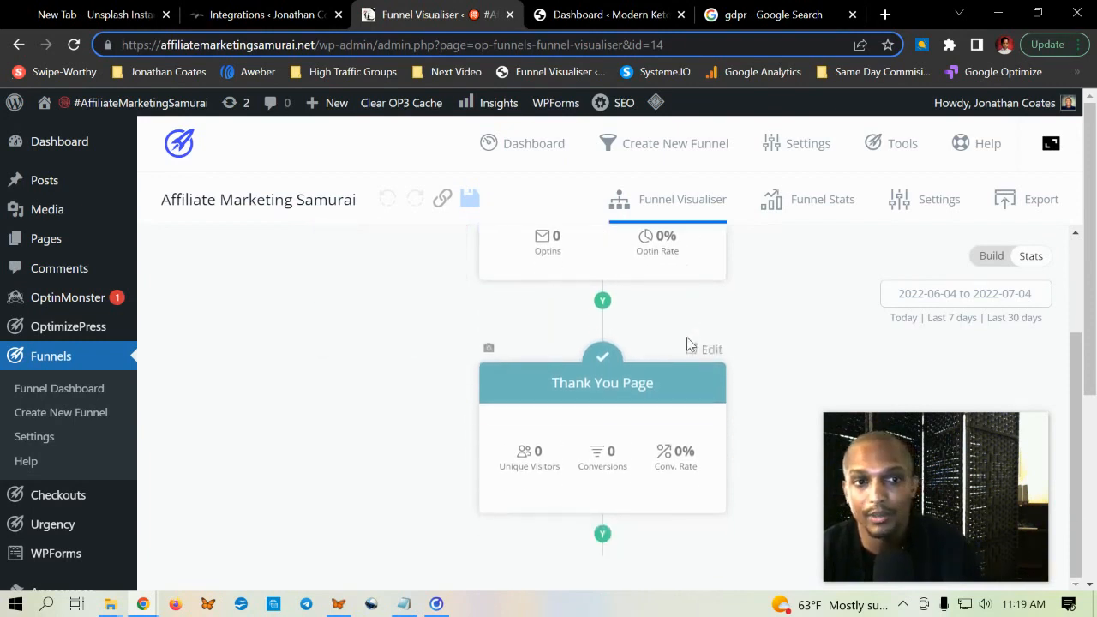
pyautogui.scroll(-2, 687, 336)
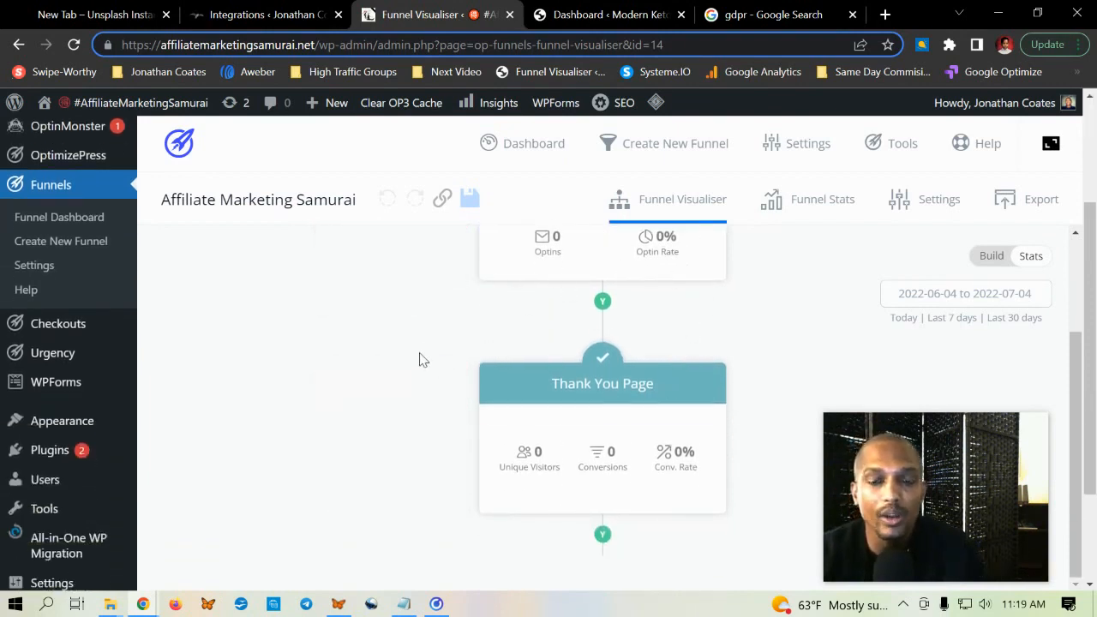
pyautogui.scroll(2, 447, 353)
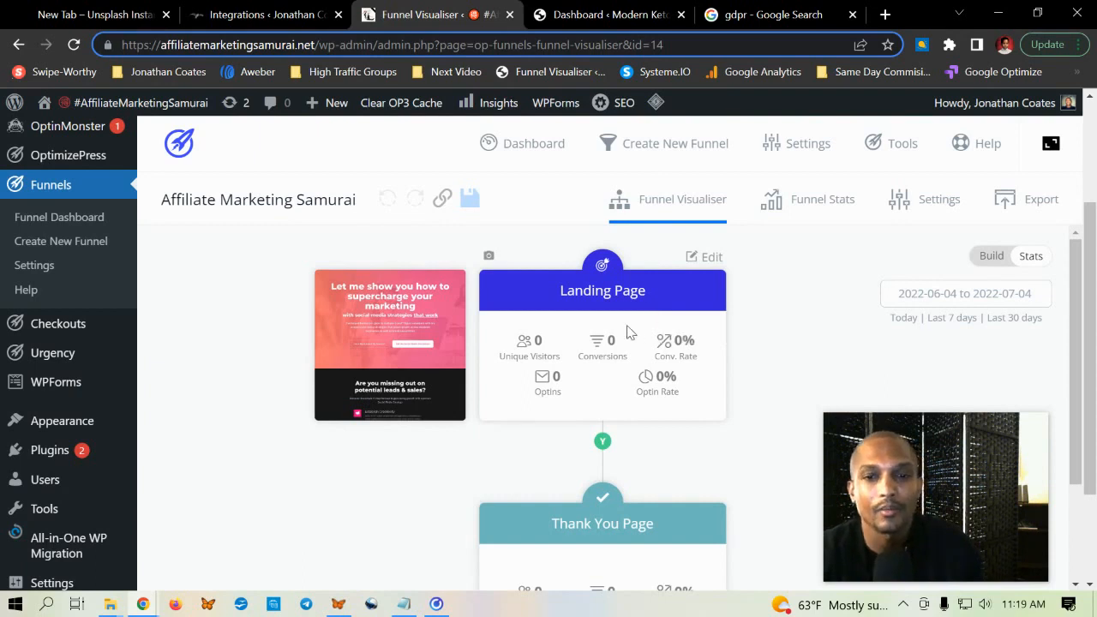
pyautogui.scroll(-2, 766, 397)
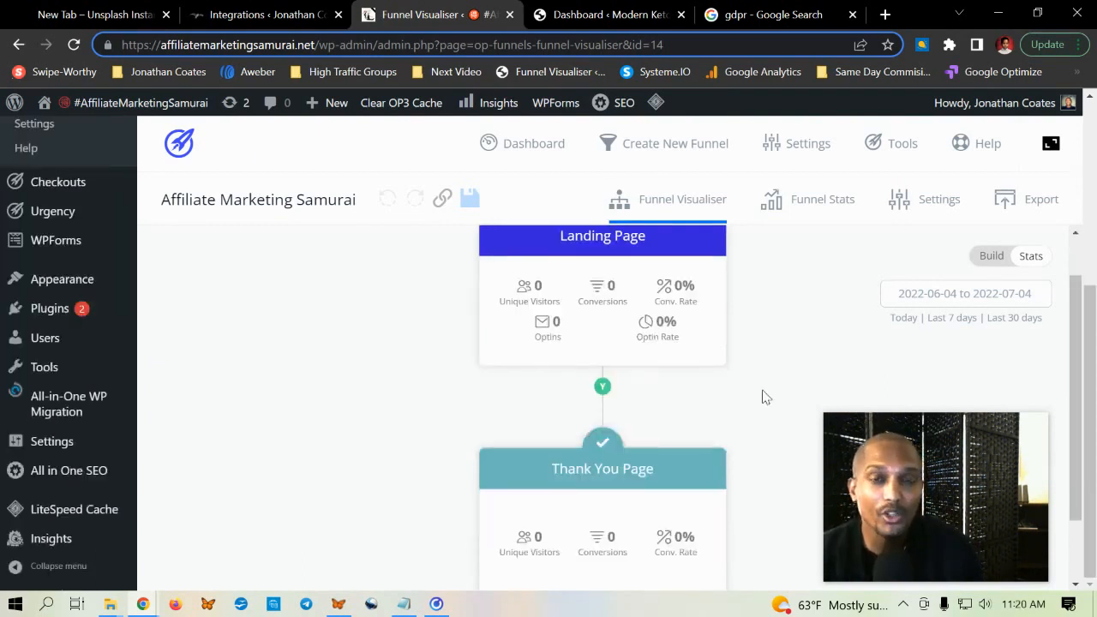